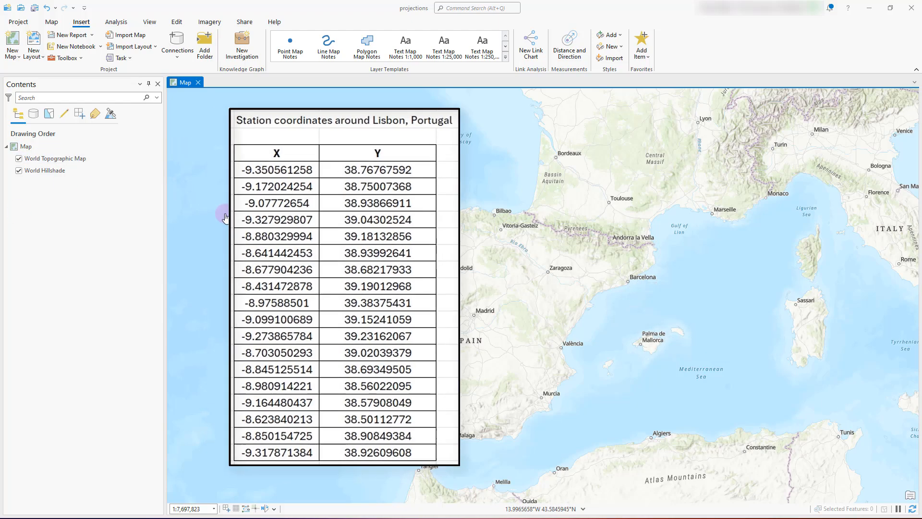
Choose WGS 1984 from the World geographic coordinate systems as the map's XY coordinate system.
click(68, 146)
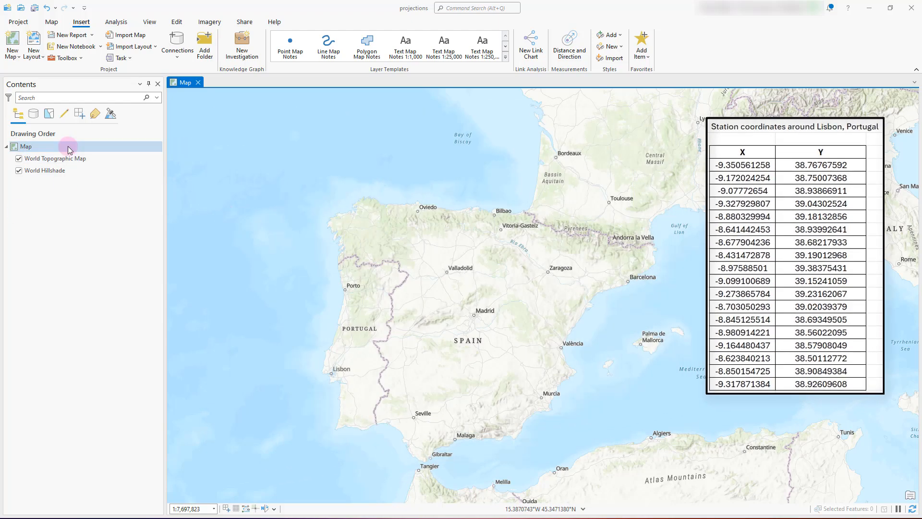
click(109, 148)
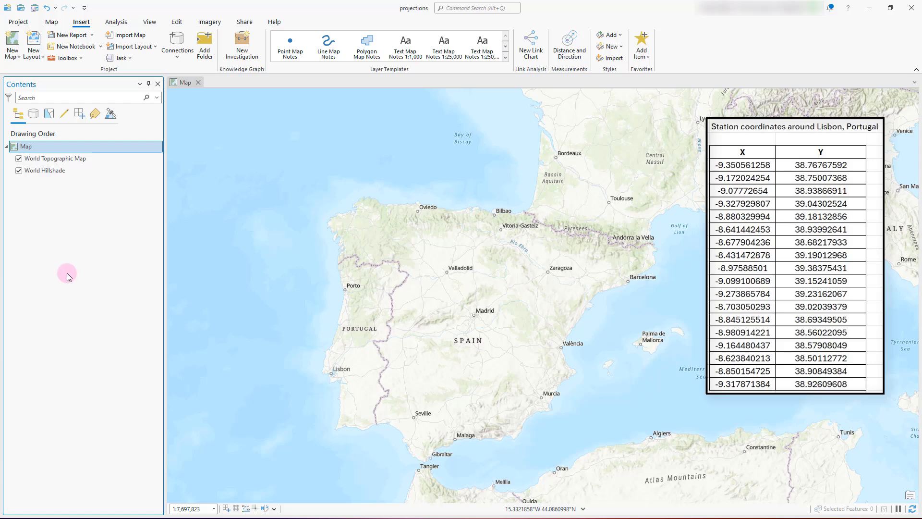
right_click(92, 146)
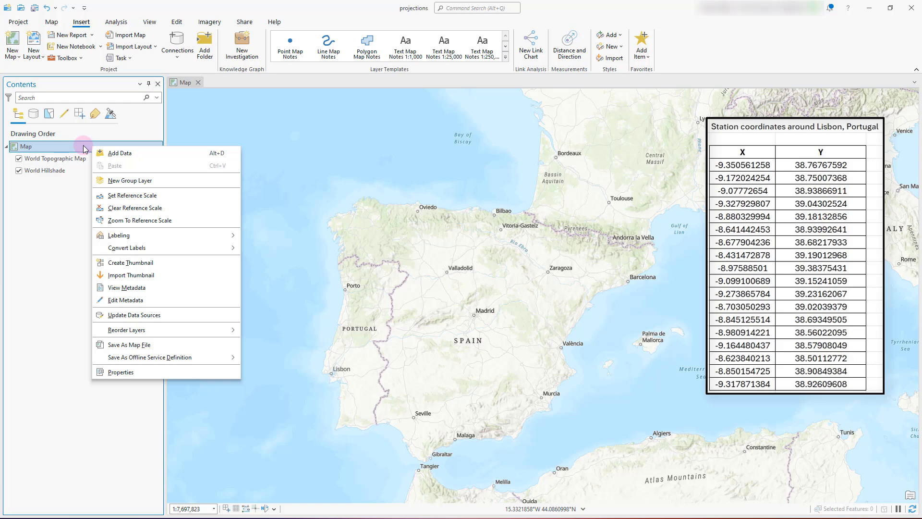
click(146, 372)
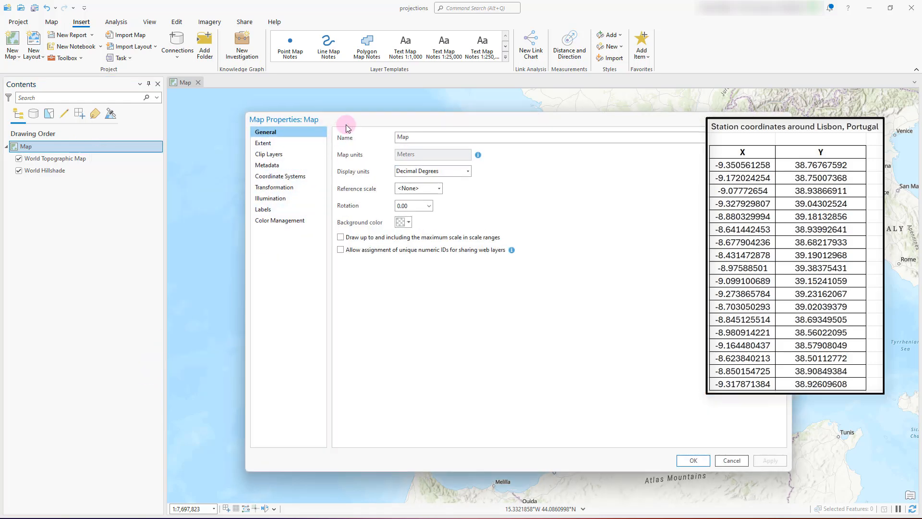
drag(346, 126, 232, 125)
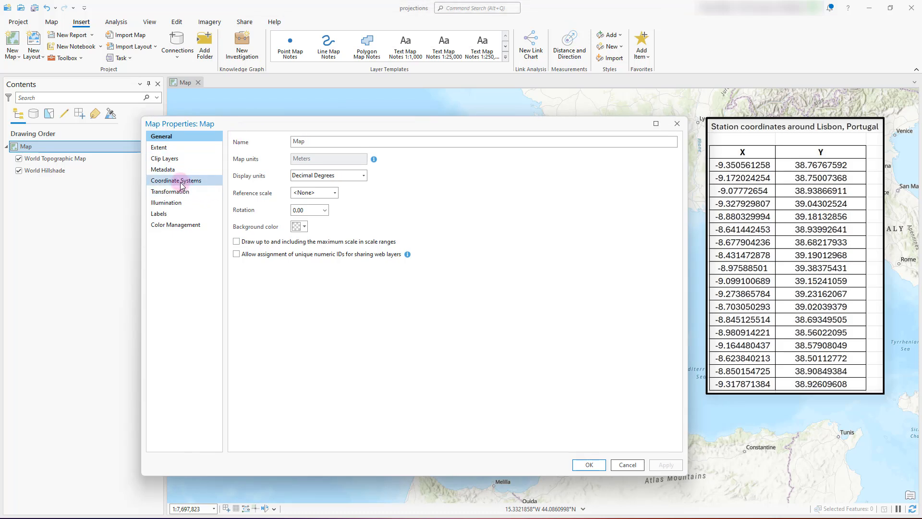
click(180, 181)
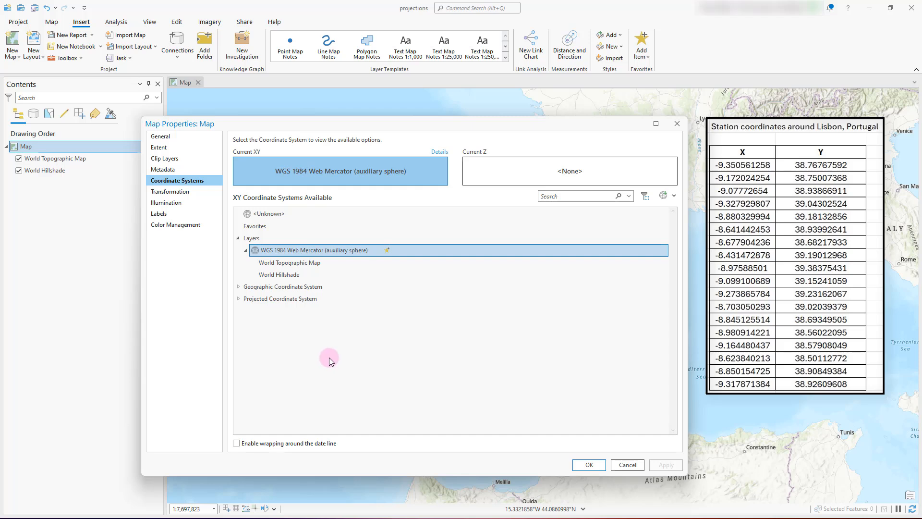
click(239, 288)
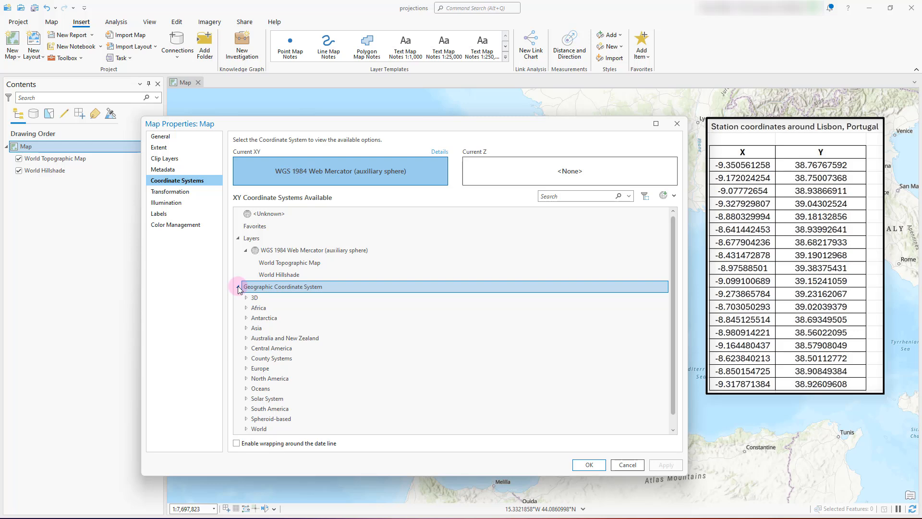
scroll(295, 320, down, 1)
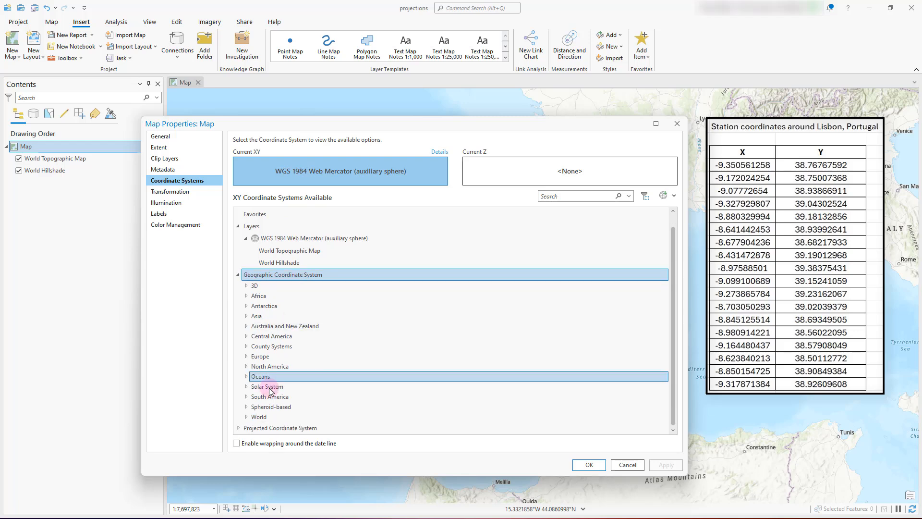
click(249, 416)
scroll(324, 287, down, 8)
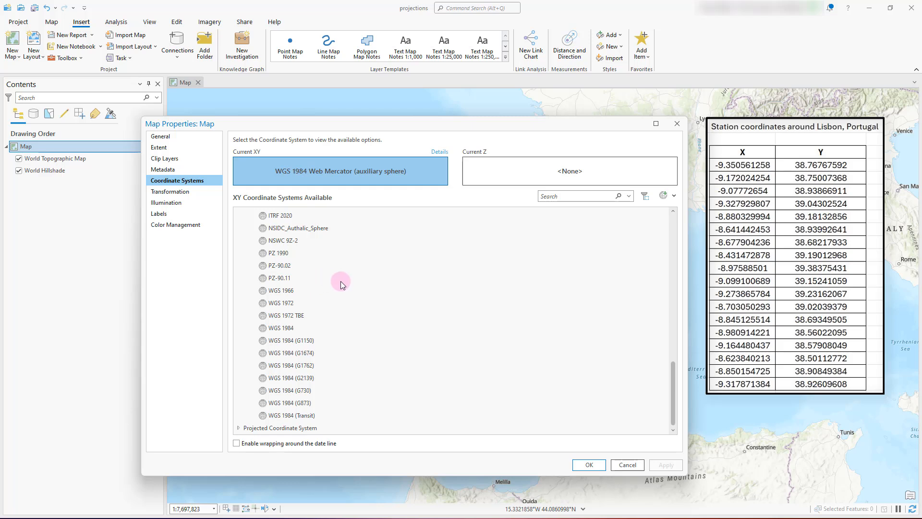
click(278, 330)
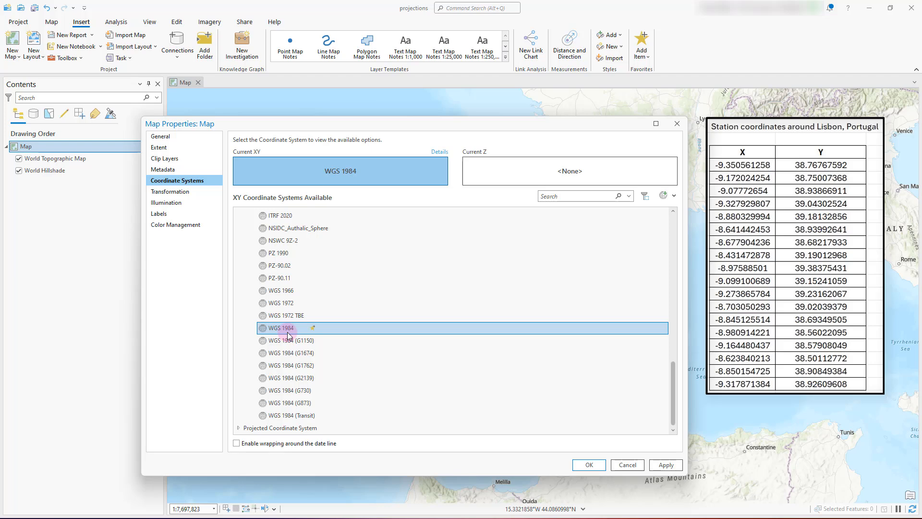
Review the WGS 1984 coordinate system's details, apply the system to the map and close its properties.
right_click(289, 335)
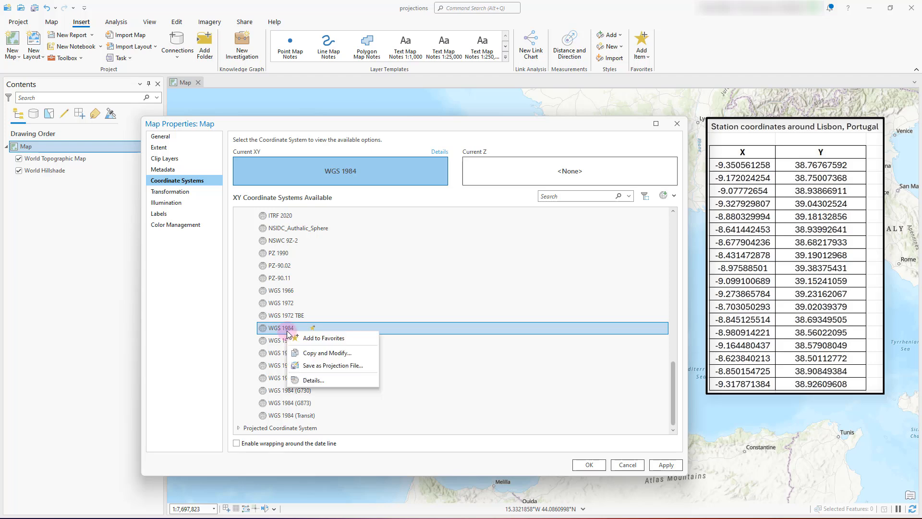
click(328, 383)
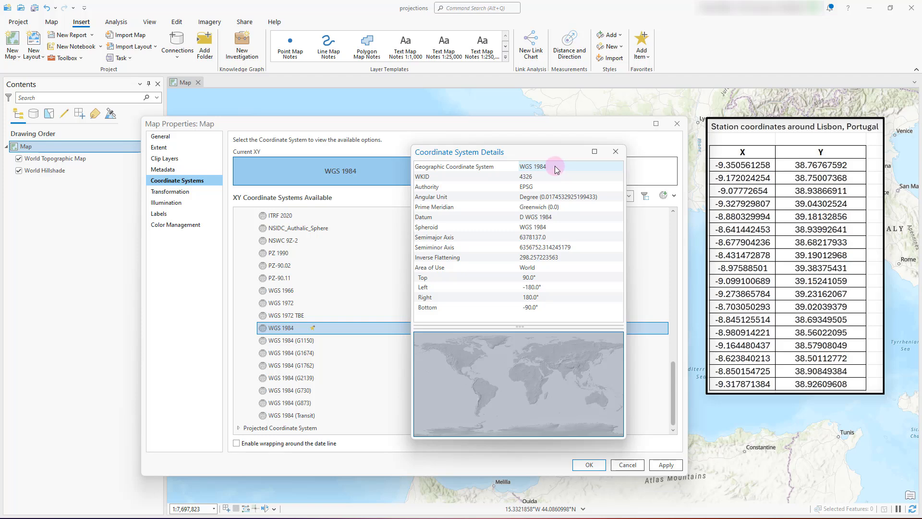
click(616, 151)
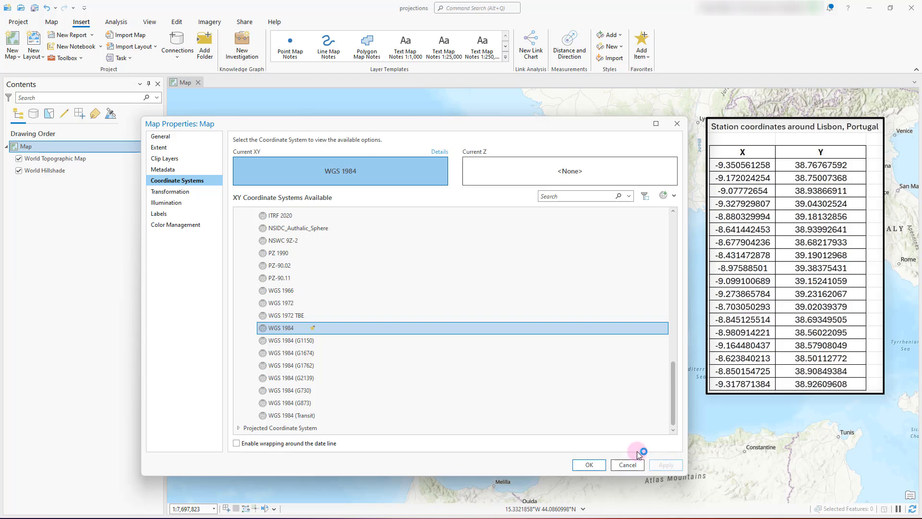
click(627, 464)
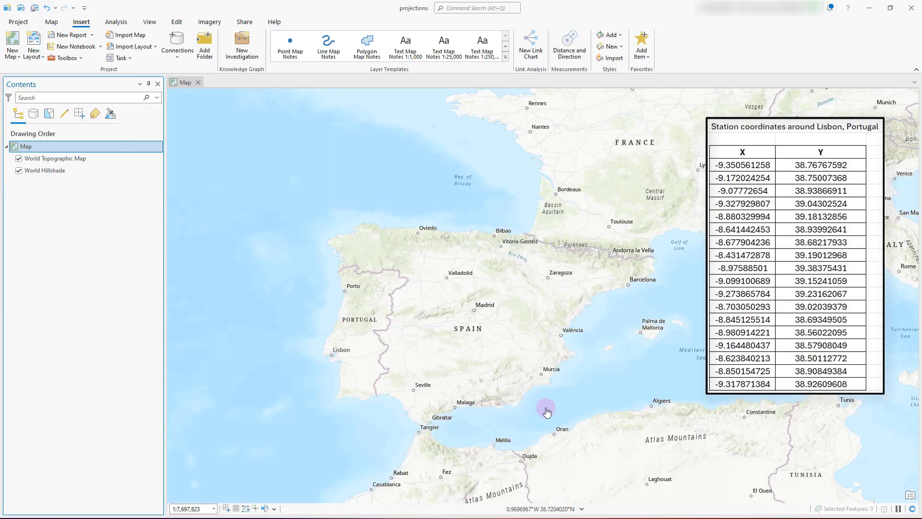
Display the map's location units over Portugal as Degrees Minutes Seconds, and return them to Decimal Degrees.
click(507, 390)
scroll(378, 342, up, 2)
scroll(379, 342, up, 2)
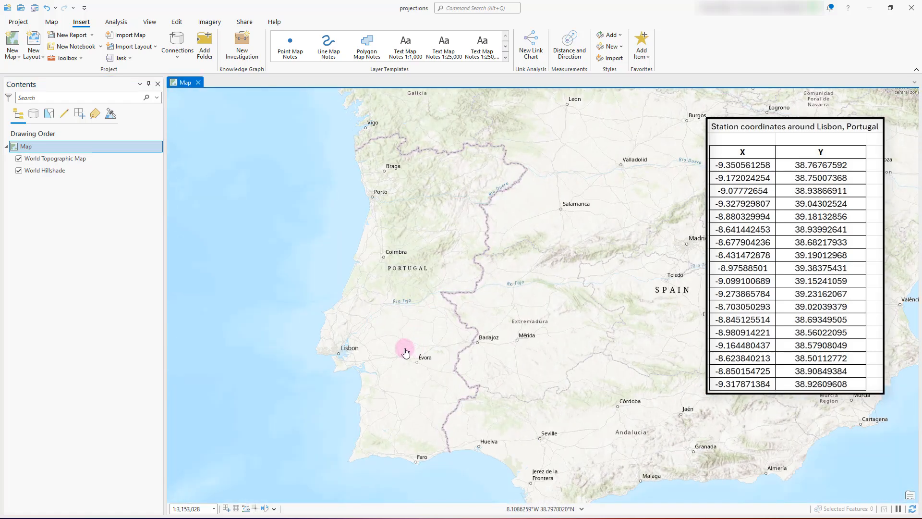
scroll(365, 355, up, 1)
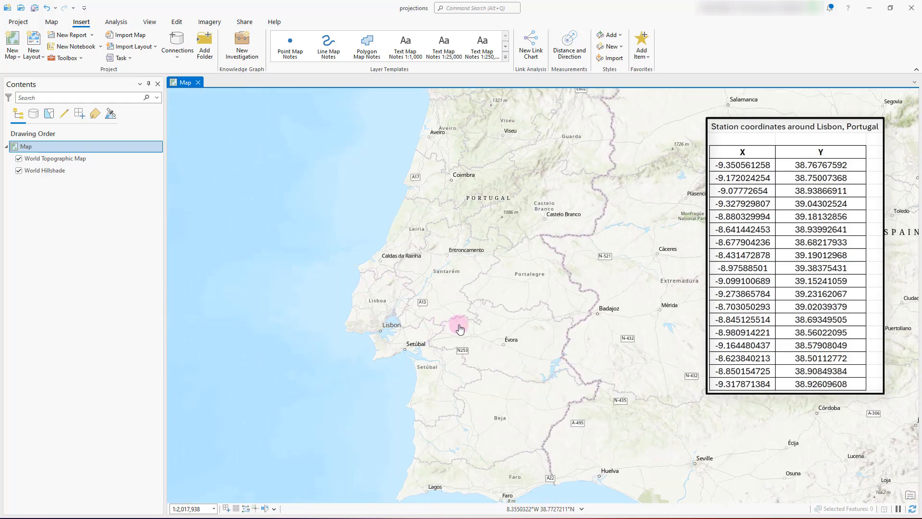
drag(457, 326, 456, 254)
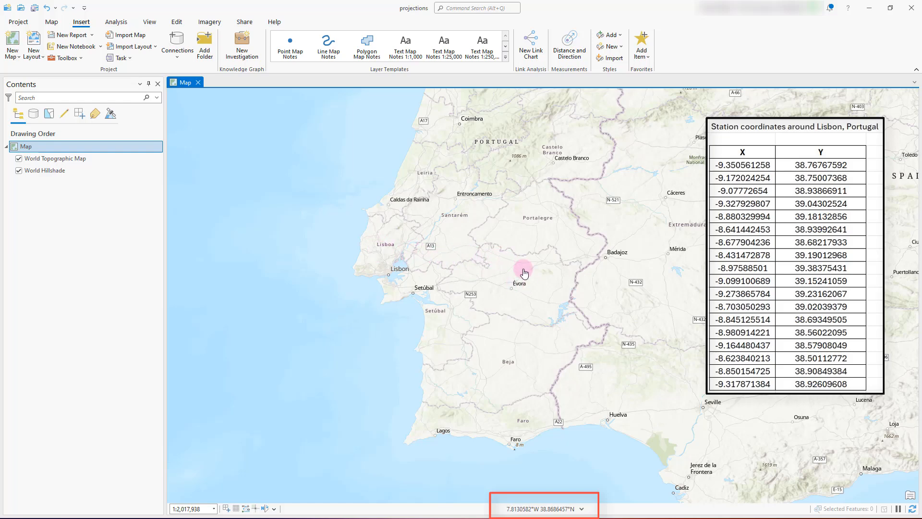
drag(396, 273, 390, 294)
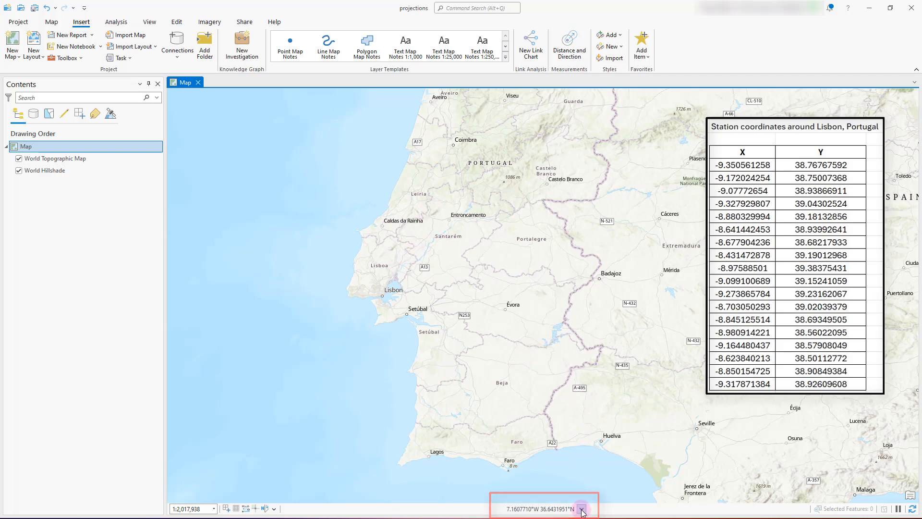
click(582, 510)
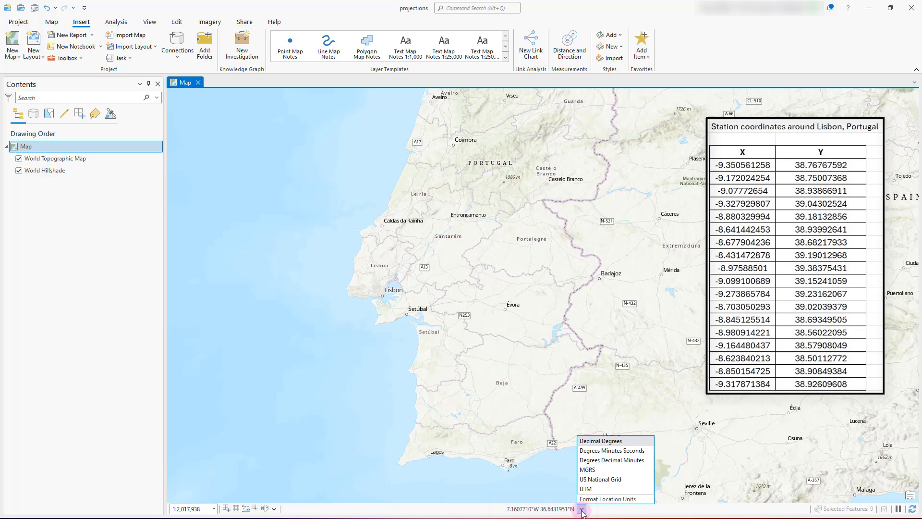
click(593, 451)
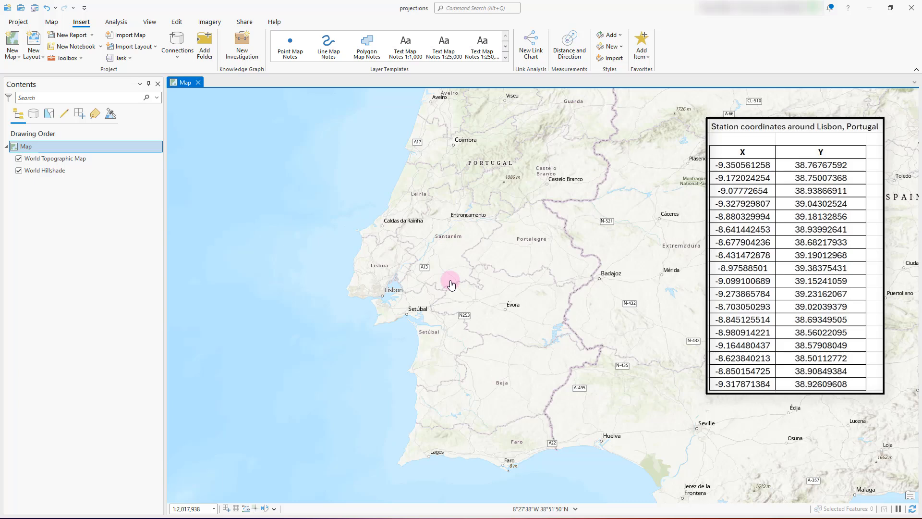
click(576, 508)
click(595, 441)
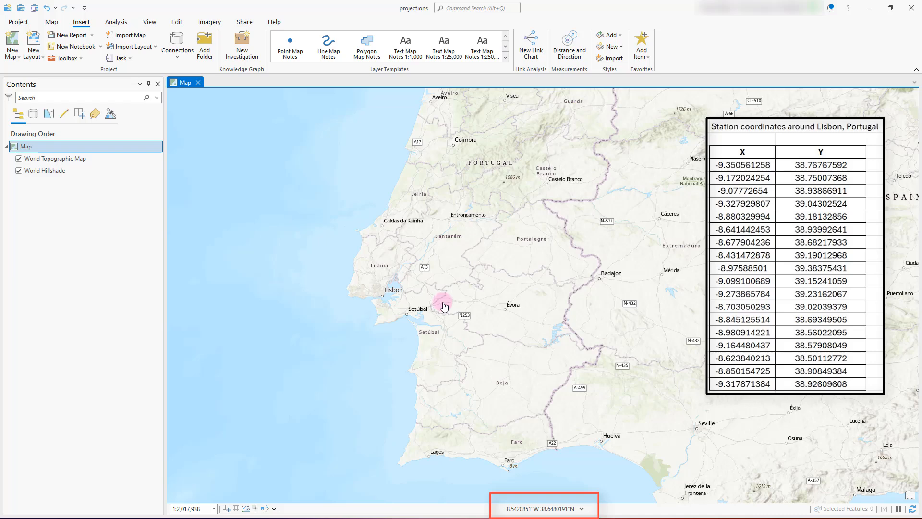
Examine the pointer's decimal-degree coordinates around Lisbon and across the wider Iberian Peninsula.
drag(445, 305, 308, 259)
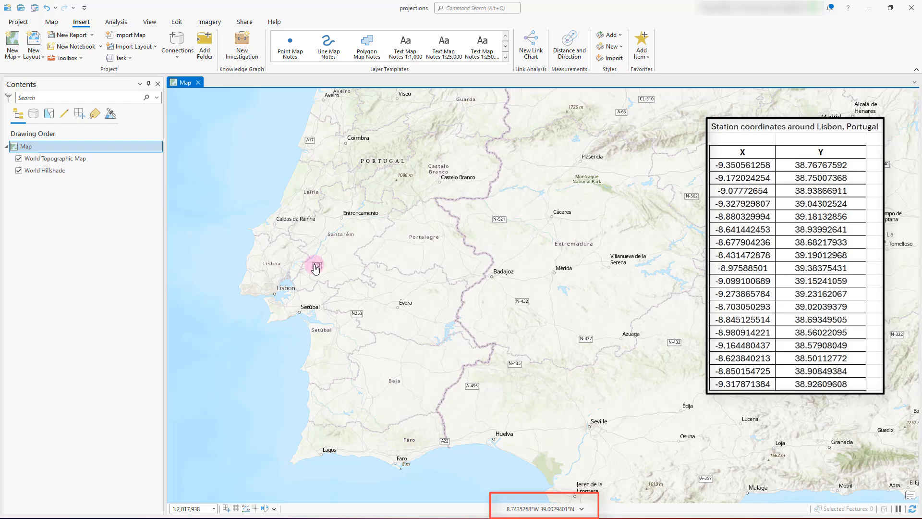
scroll(315, 269, down, 3)
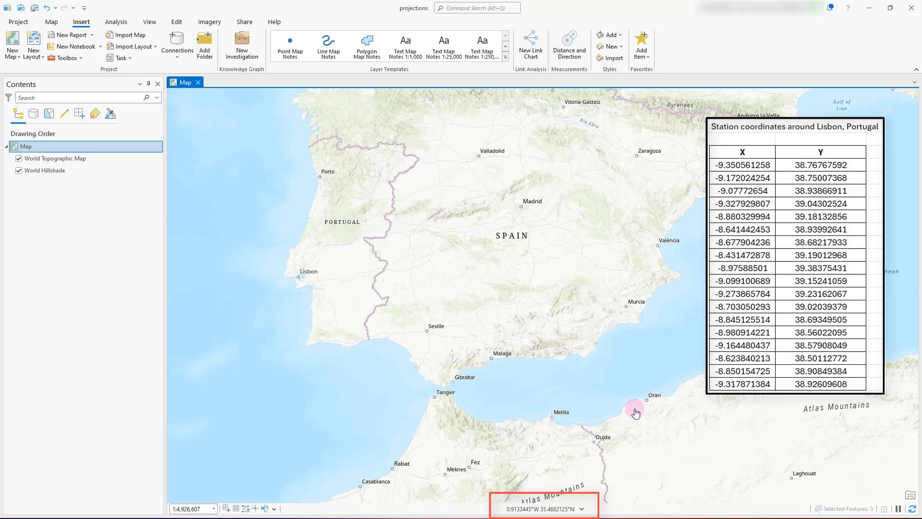
scroll(323, 249, up, 2)
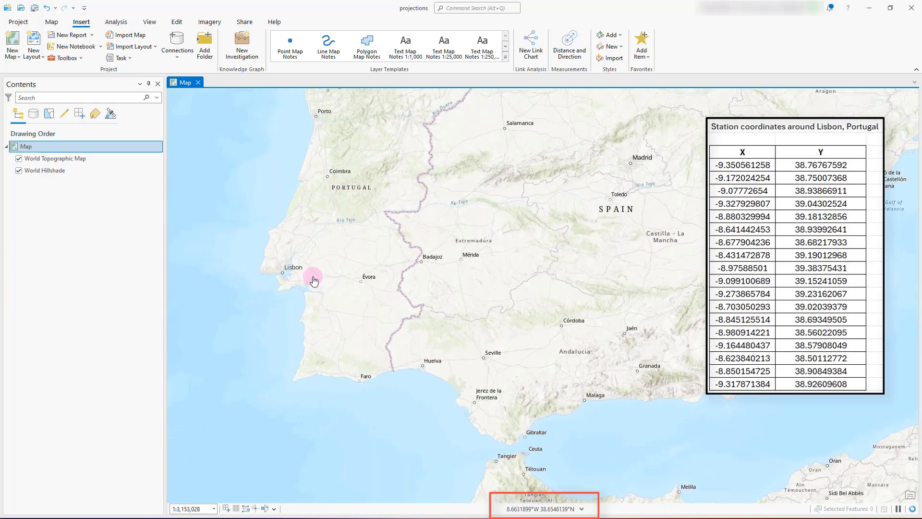
scroll(312, 274, up, 1)
scroll(405, 307, up, 2)
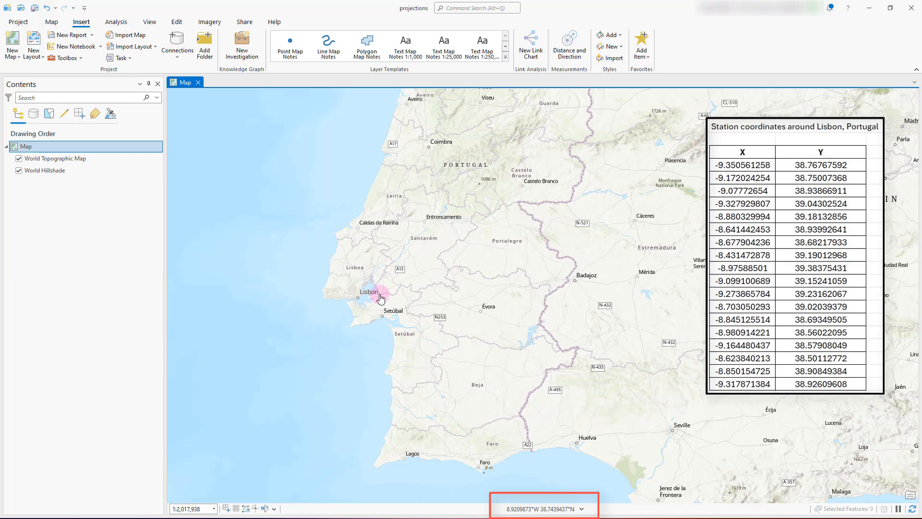
right_click(99, 148)
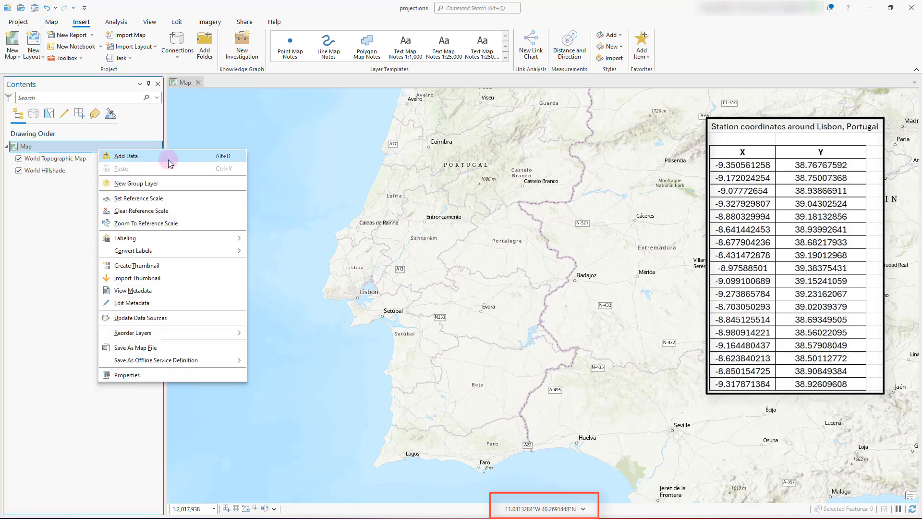
click(124, 422)
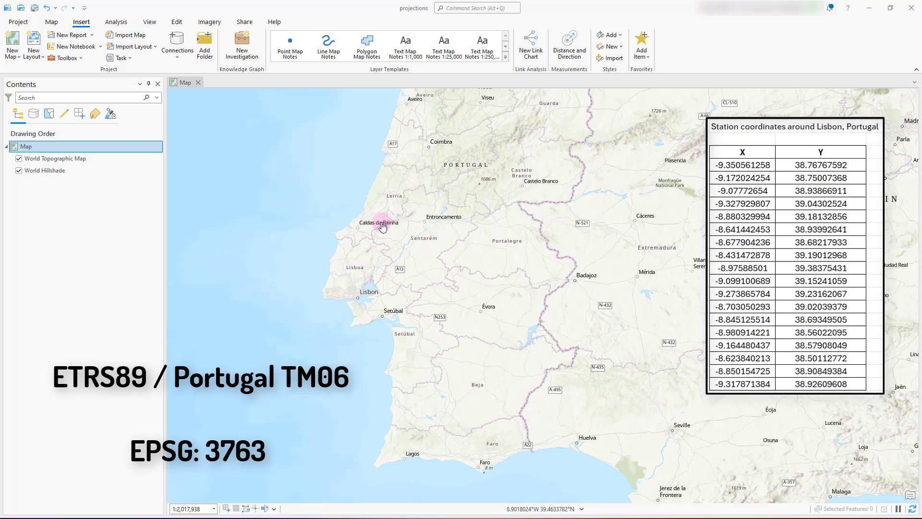
Find EPSG code 3763 and apply ETRS 1989 Portugal TM06 as the map's XY coordinate system.
right_click(128, 147)
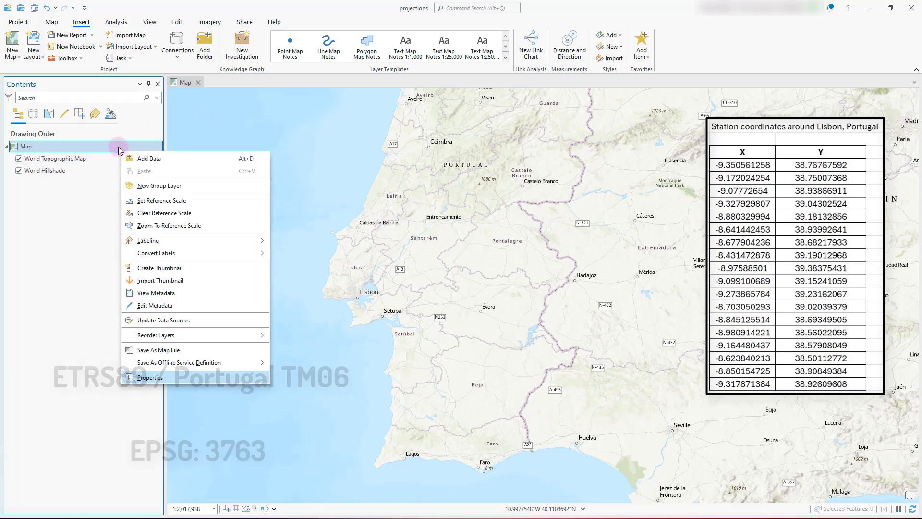
click(162, 379)
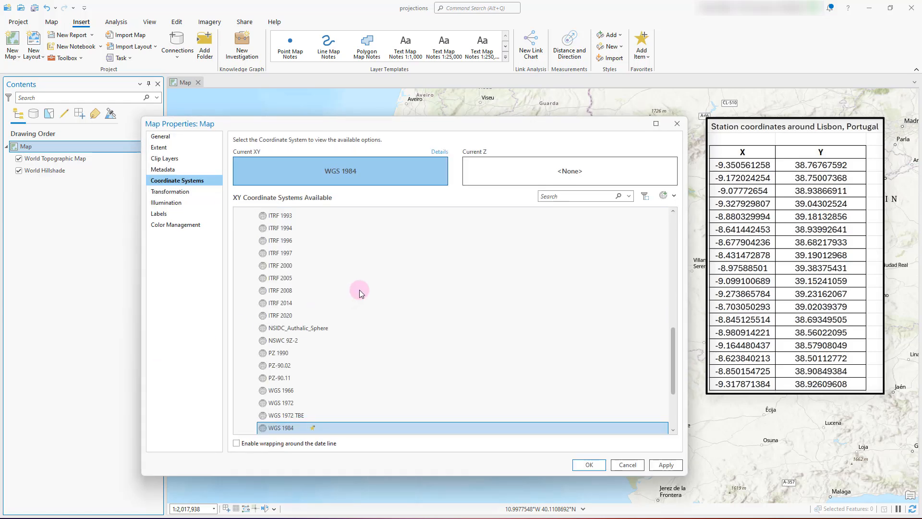
click(558, 196)
text(3763)
key(Return)
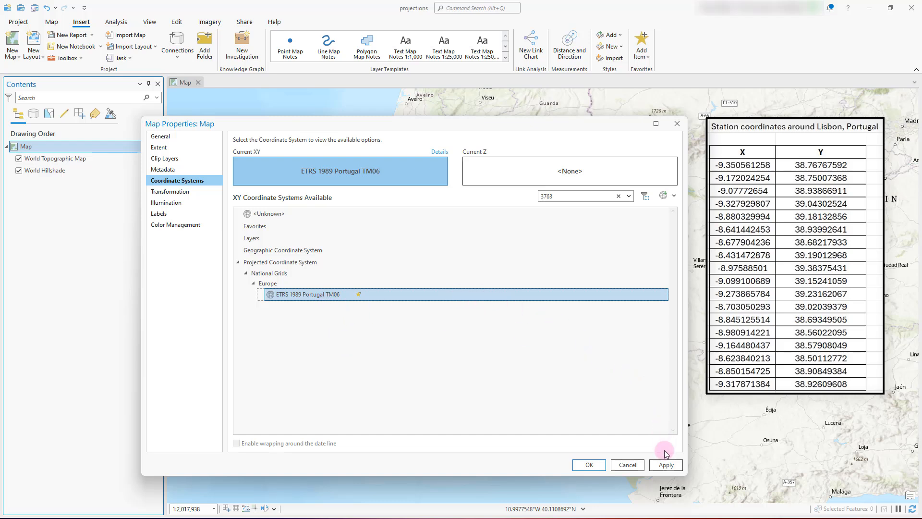
click(665, 466)
click(588, 464)
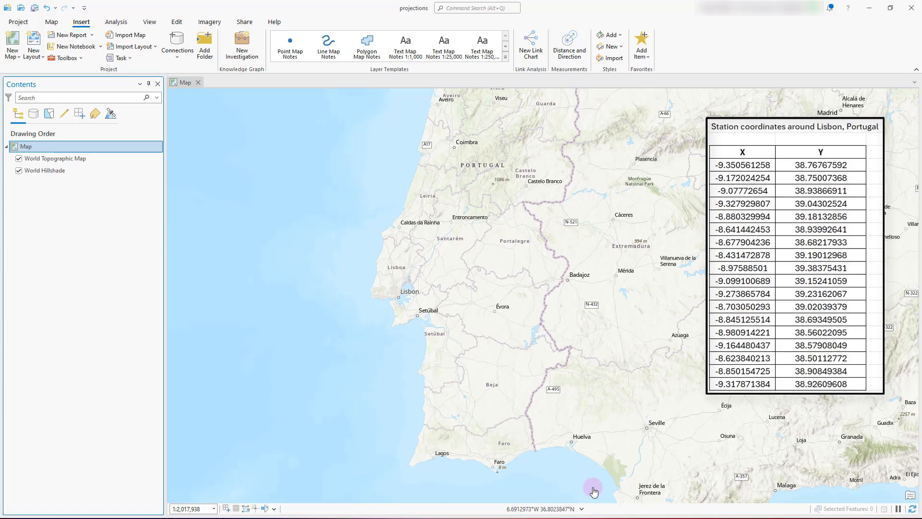
Set the map's displayed location units to Meters and inspect the projected coordinates around Lisbon.
click(582, 509)
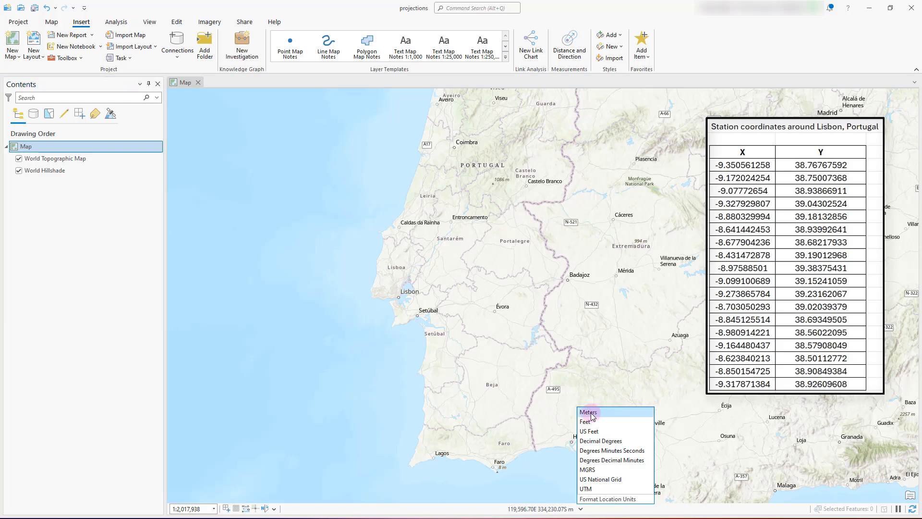
click(591, 413)
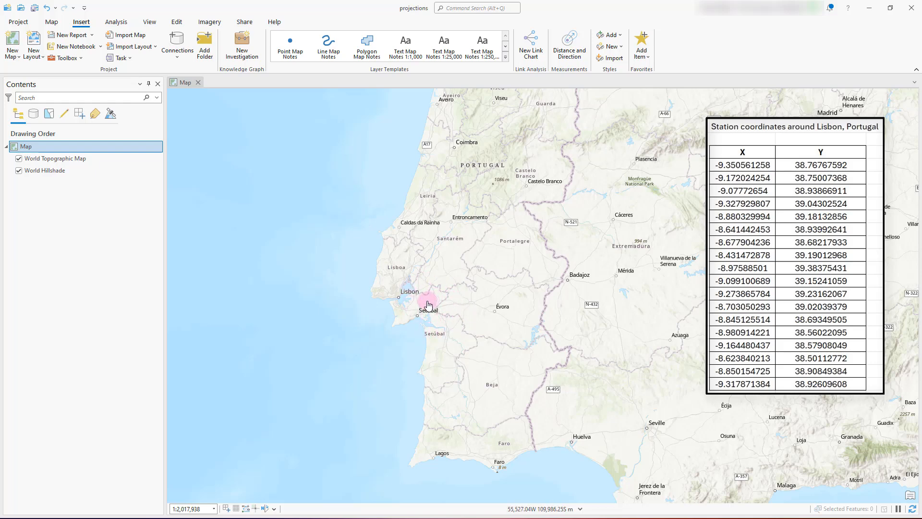
drag(429, 304, 309, 306)
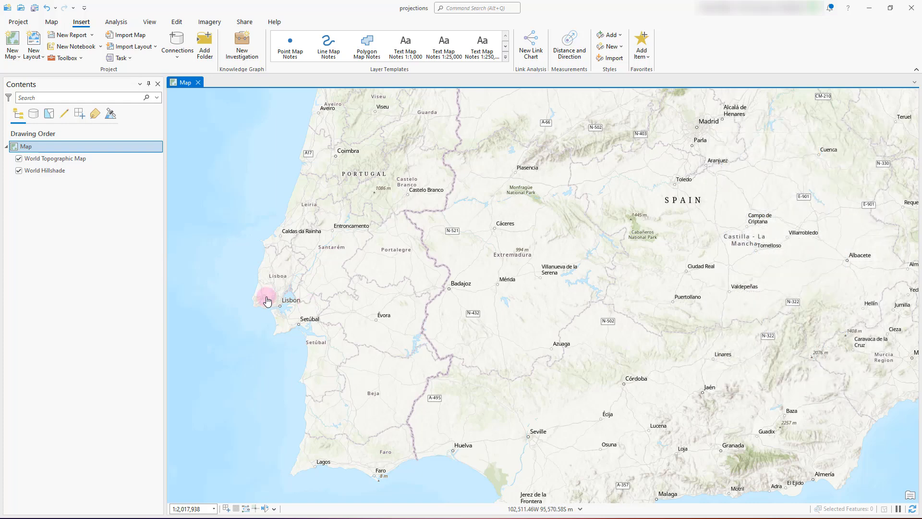
Switch to the Station coordinates workbook in Excel and delete the title row and the blank row above the X and Y headers.
key(alt+Tab)
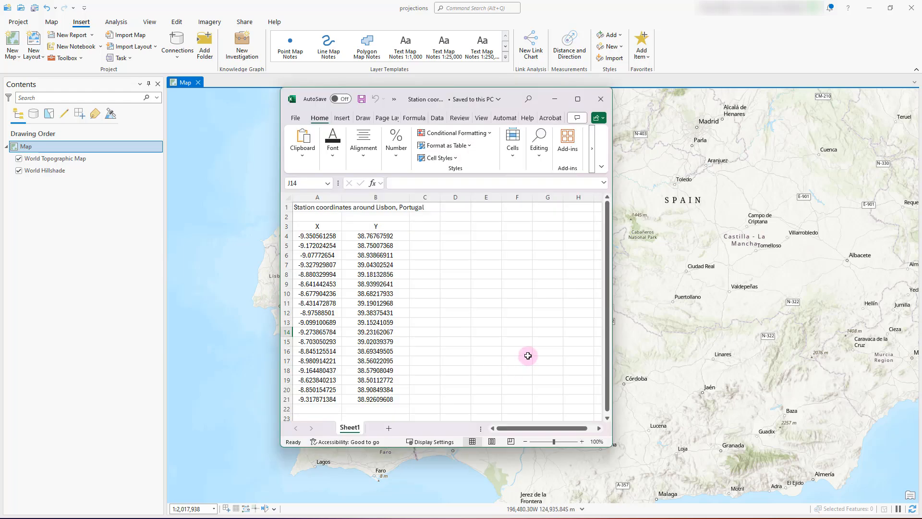
click(419, 244)
click(286, 215)
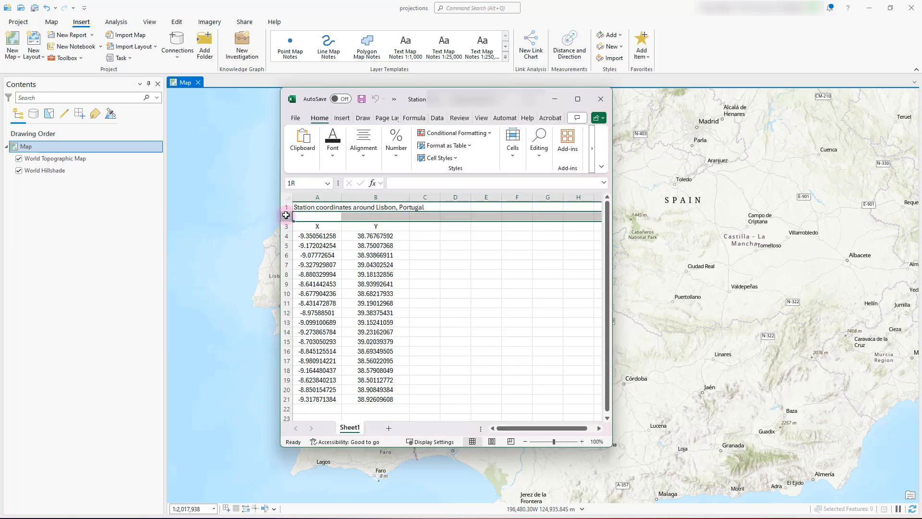
drag(285, 215, 286, 205)
right_click(286, 207)
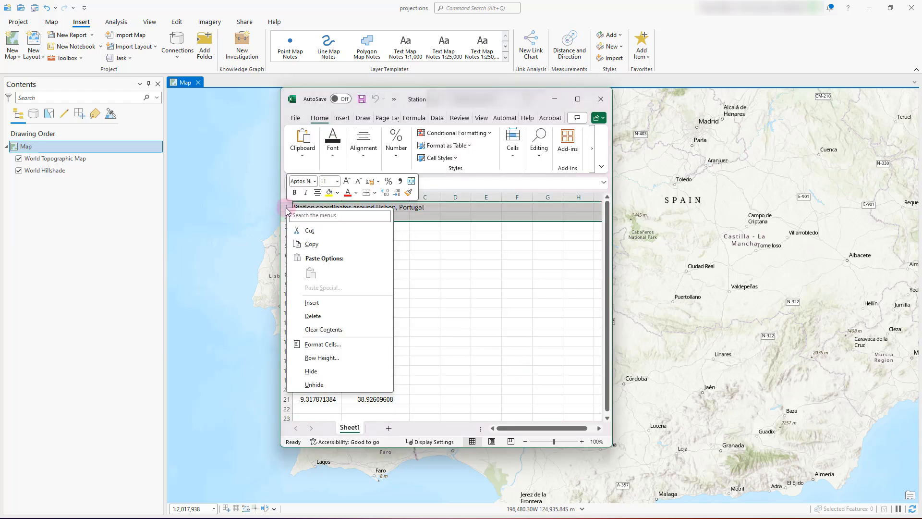
click(313, 316)
click(459, 285)
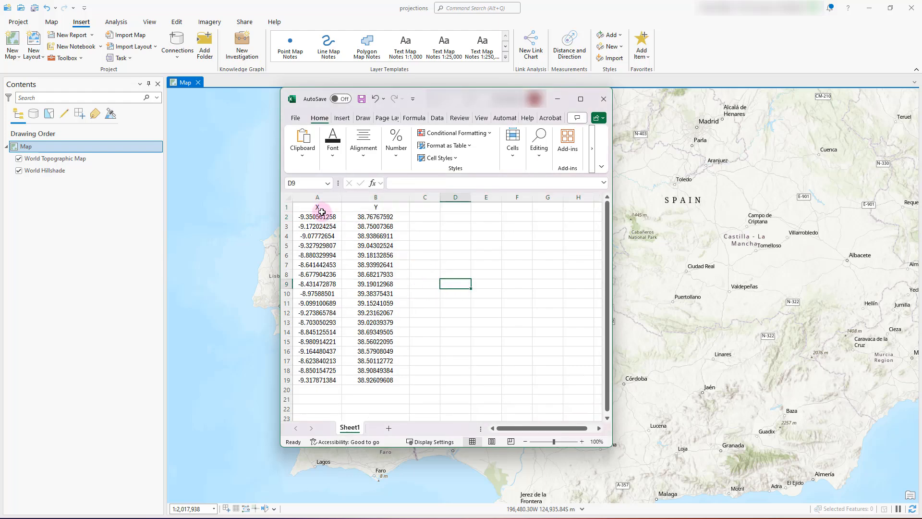
Check the extent of the X and Y coordinate table across cells A1:B19.
drag(315, 206, 381, 379)
click(463, 319)
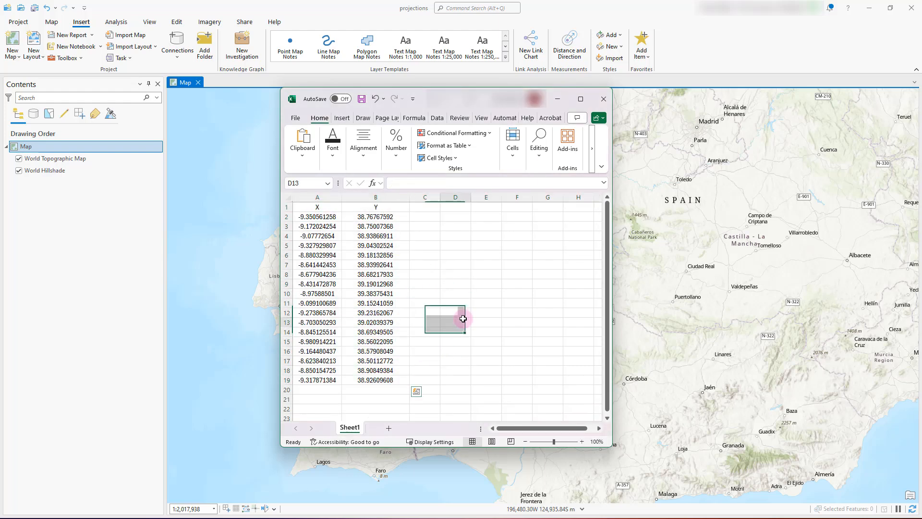
drag(318, 208, 375, 236)
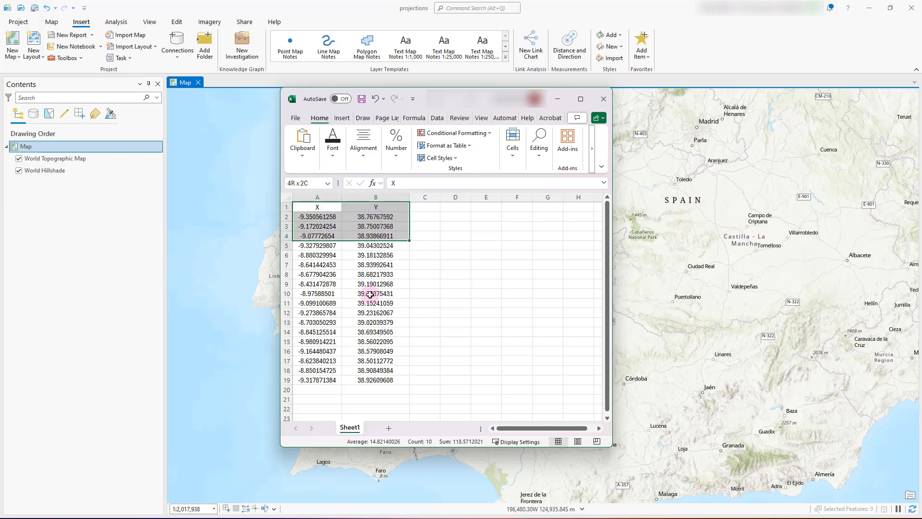
drag(370, 294, 362, 379)
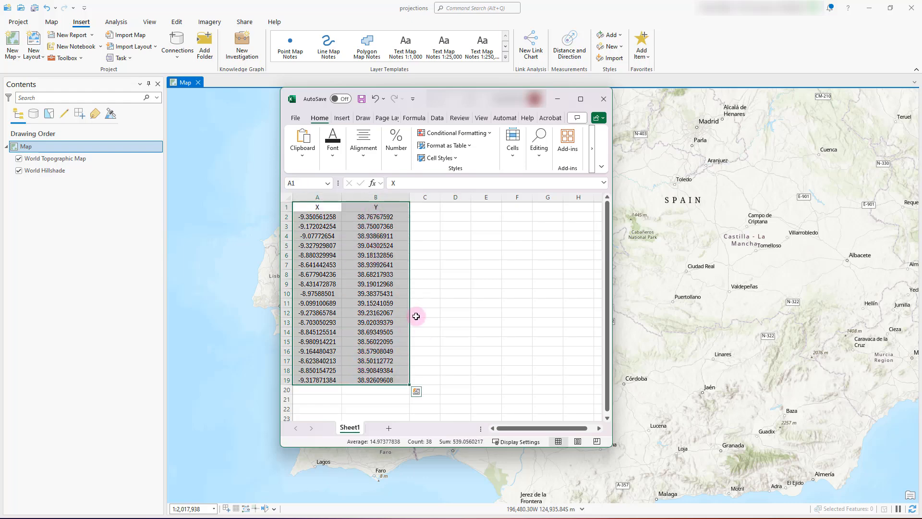
click(443, 313)
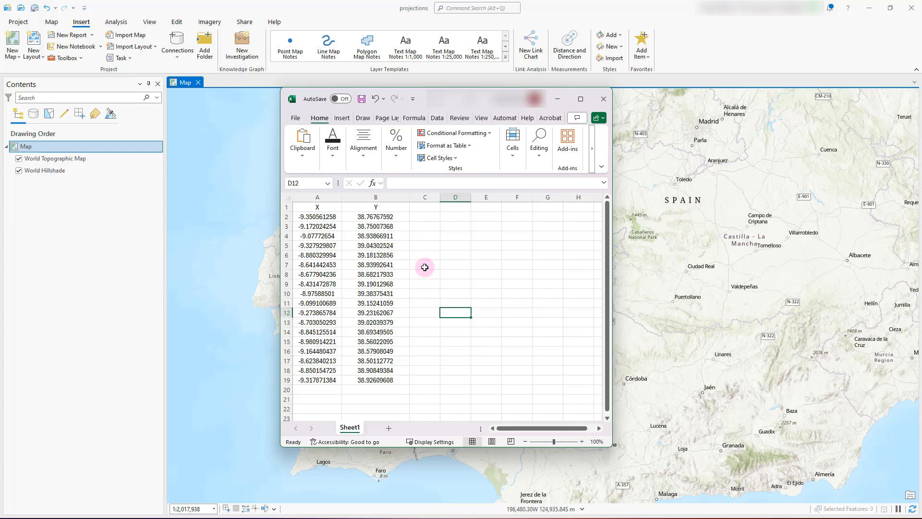
Save the sheet as a CSV (Comma delimited) file named coordinates_r1 in the 17. Projection Concerns folder, and close the workbook.
click(296, 120)
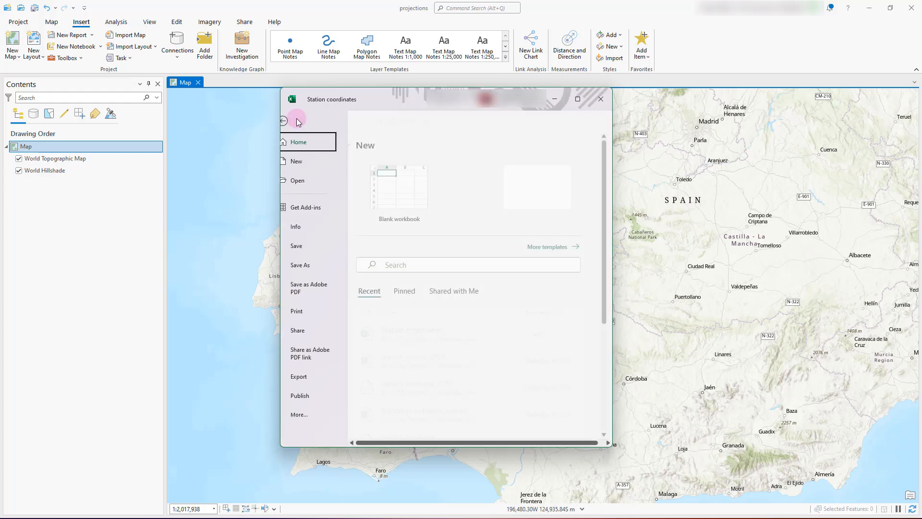
click(321, 266)
click(404, 341)
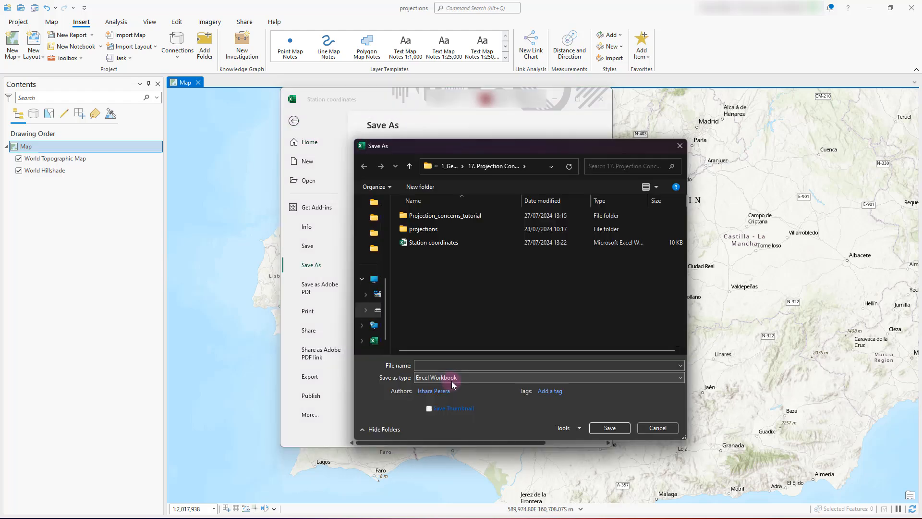
click(450, 379)
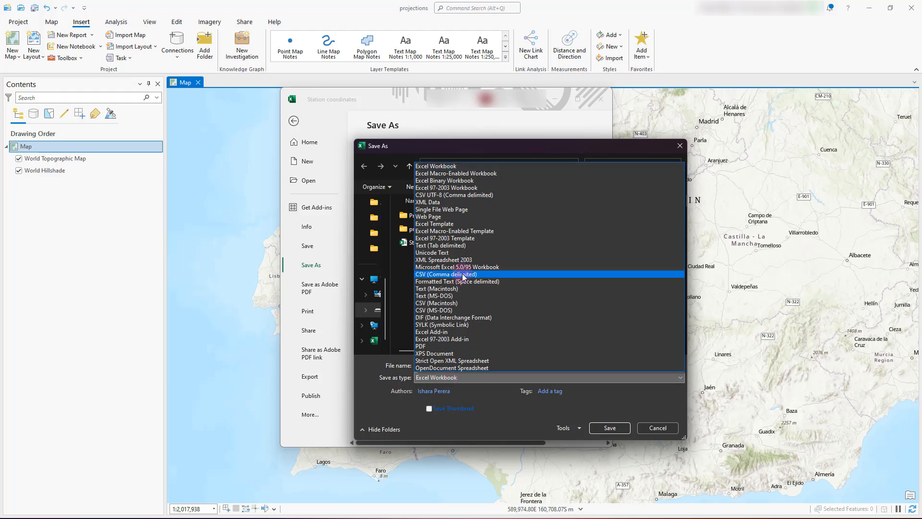
click(464, 277)
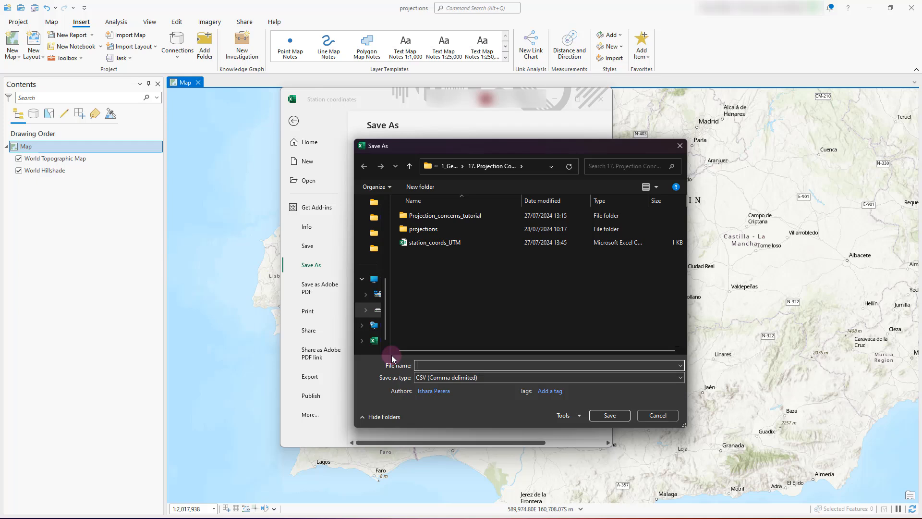
text(coordinates_r1)
click(610, 416)
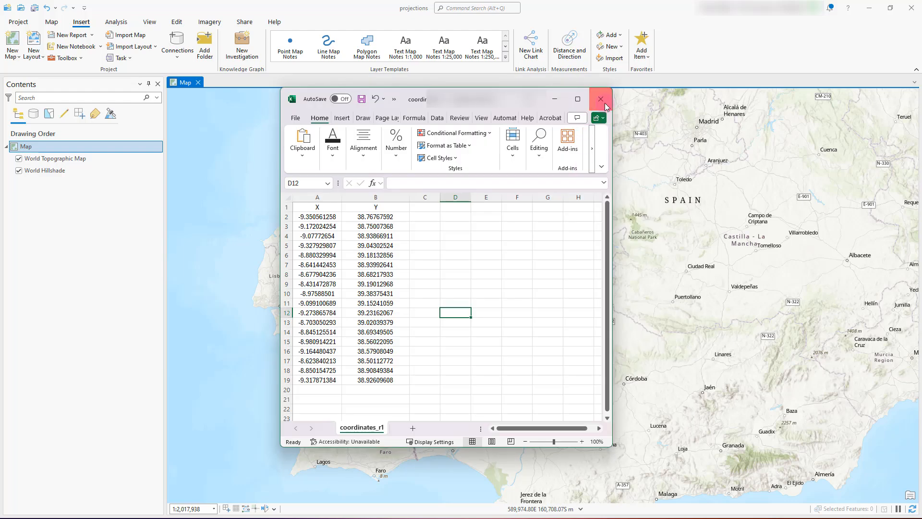
click(604, 101)
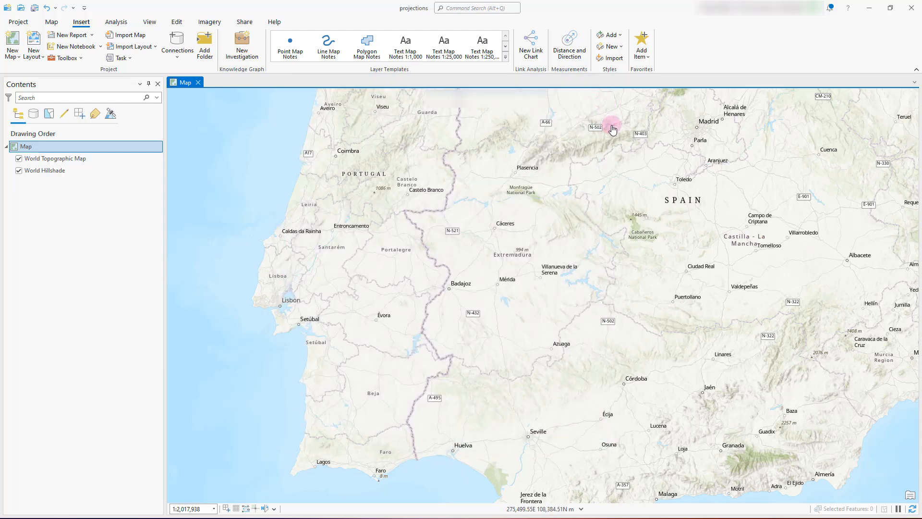
Add a folder connection to 17. Projection Concerns in the ArcGIS Pro project's catalog.
click(151, 23)
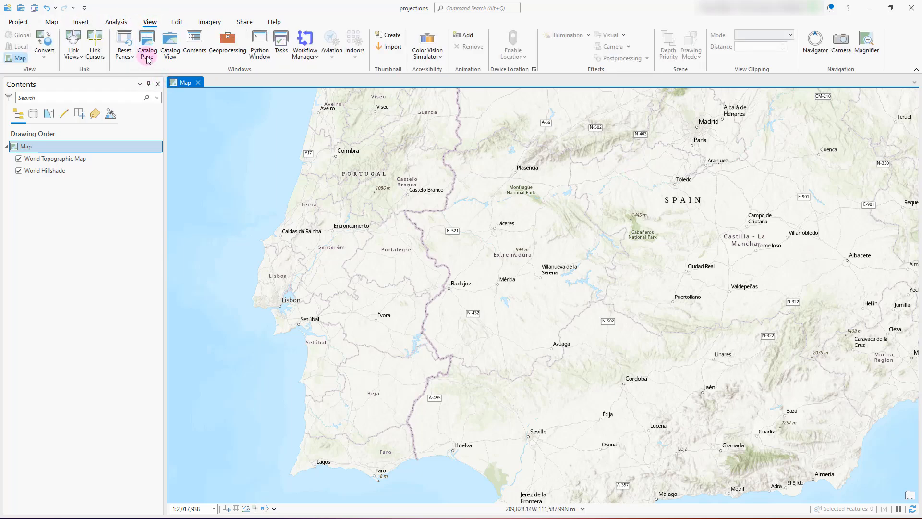
click(148, 41)
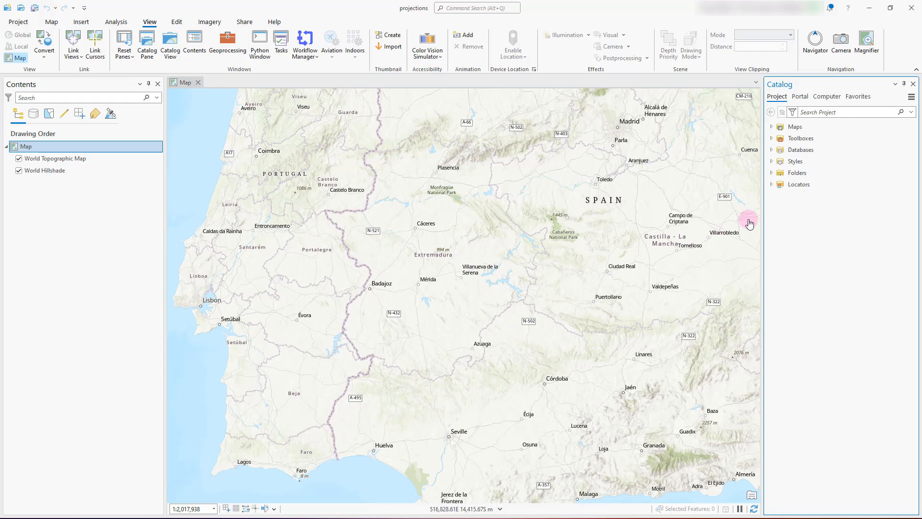
click(798, 173)
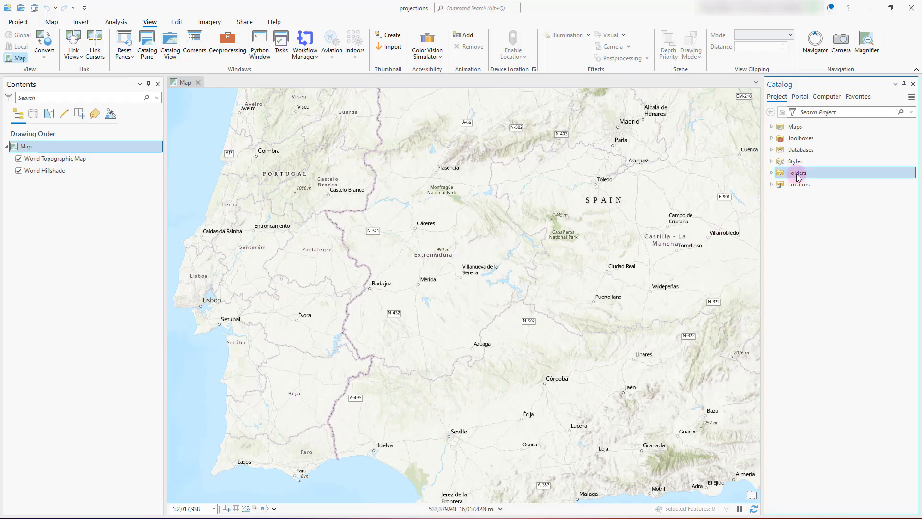
right_click(798, 178)
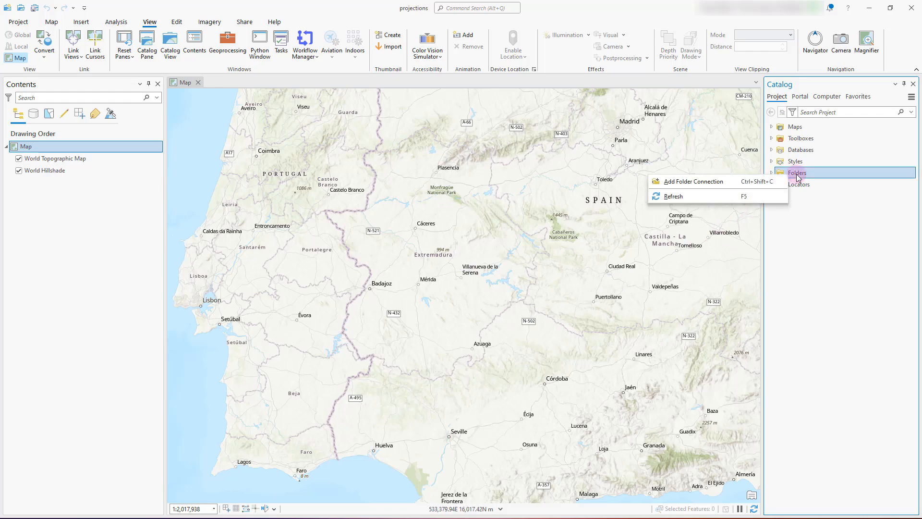
click(702, 183)
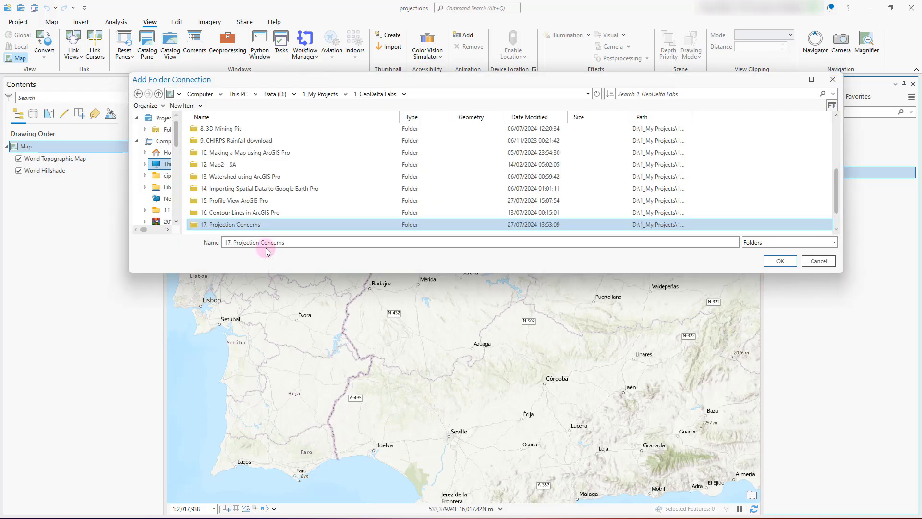
click(770, 266)
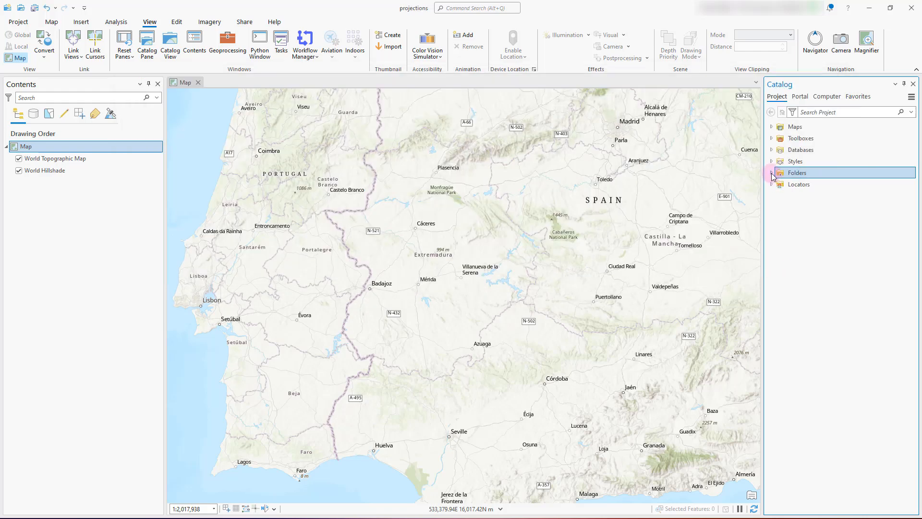
Add coordinates_r1.csv from the 17. Projection Concerns folder to the map as a standalone table.
click(772, 174)
click(780, 196)
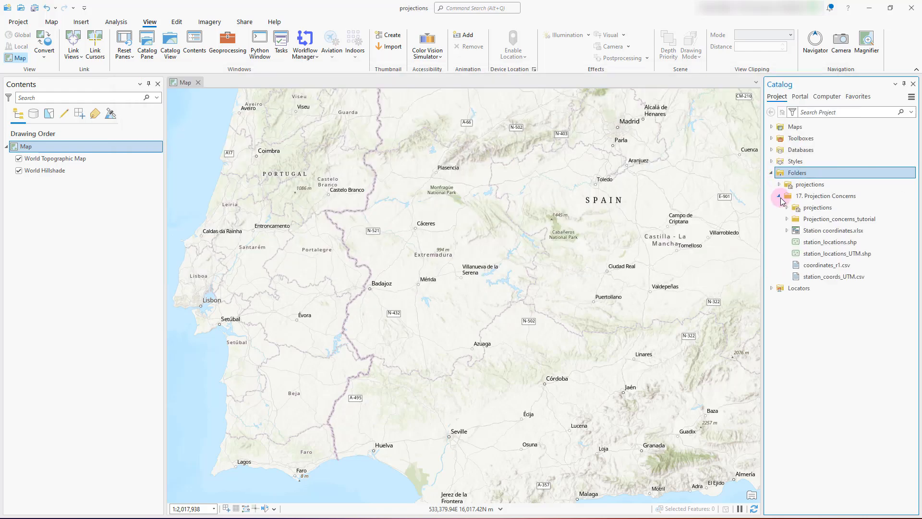
click(822, 266)
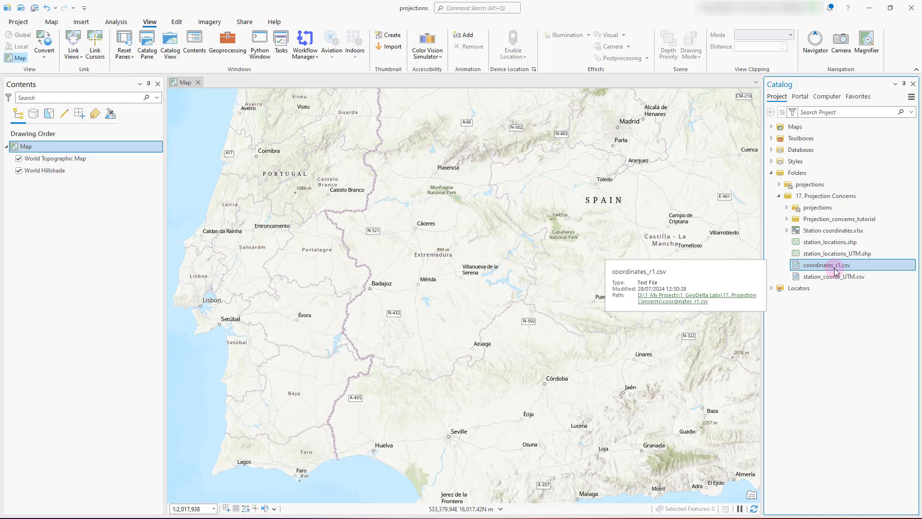
drag(837, 268, 131, 168)
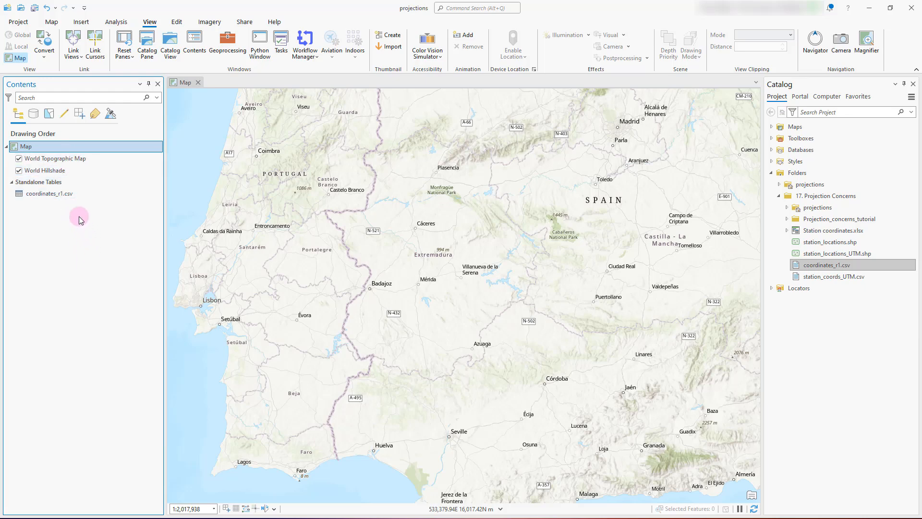
Open the coordinates_r1.csv table to examine its X and Y fields, and close it.
click(71, 200)
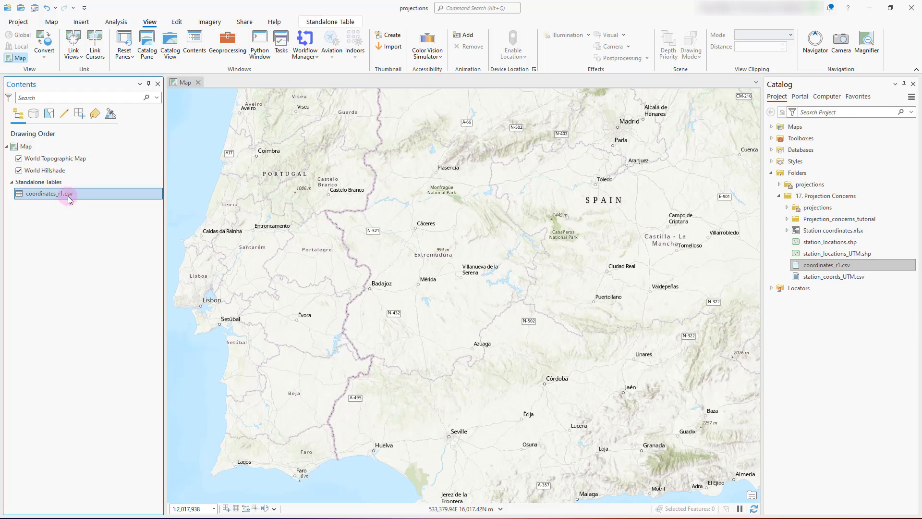
right_click(70, 200)
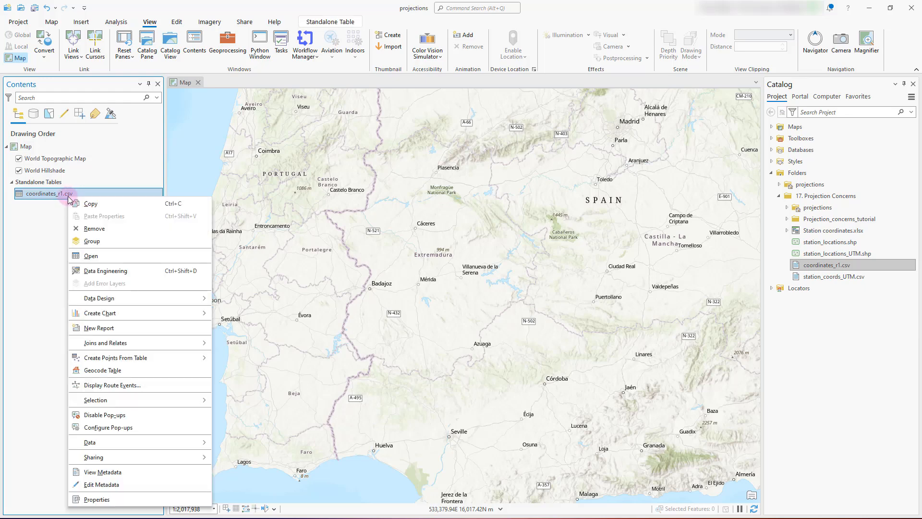
click(129, 260)
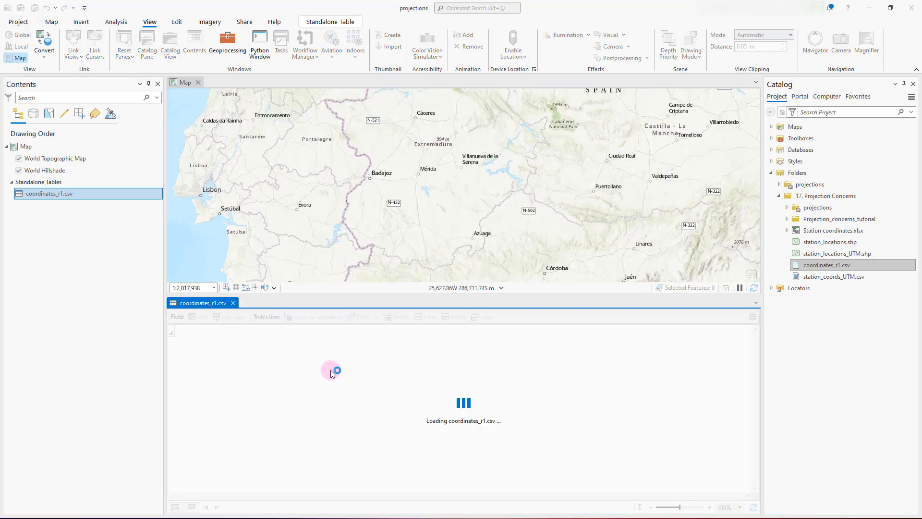
click(193, 330)
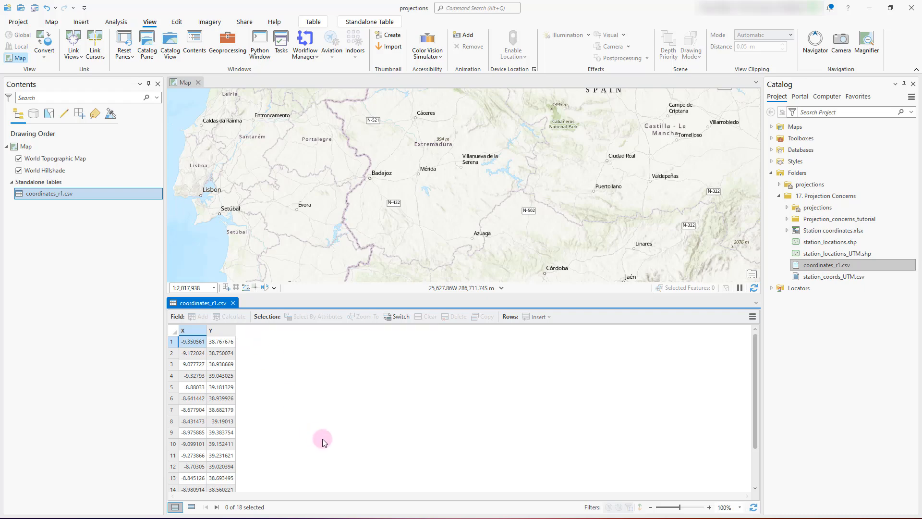
click(233, 302)
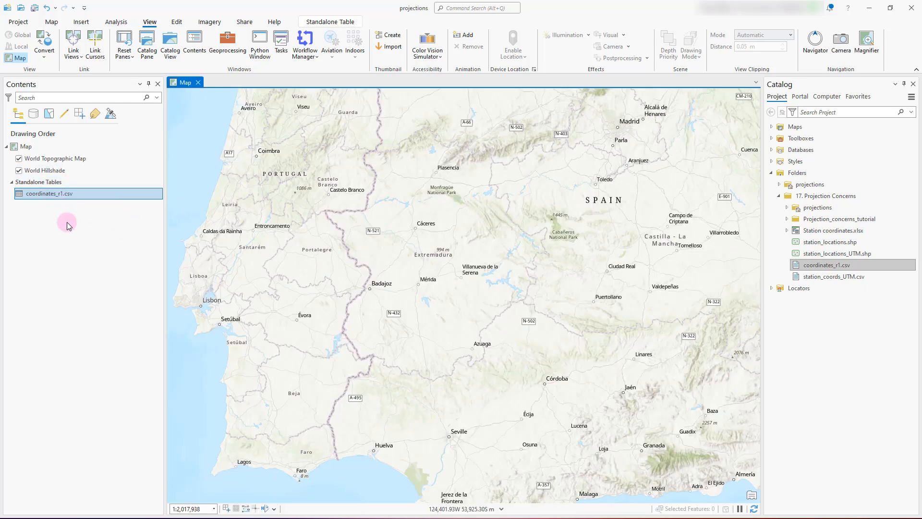
click(51, 232)
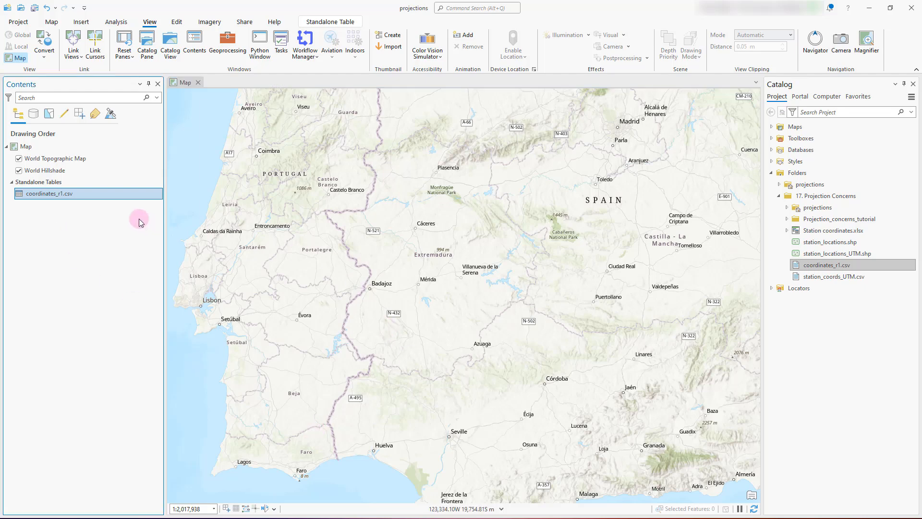
Start the XY Table To Point tool on coordinates_r1.csv, with X as the X field and Y as the Y field.
right_click(88, 200)
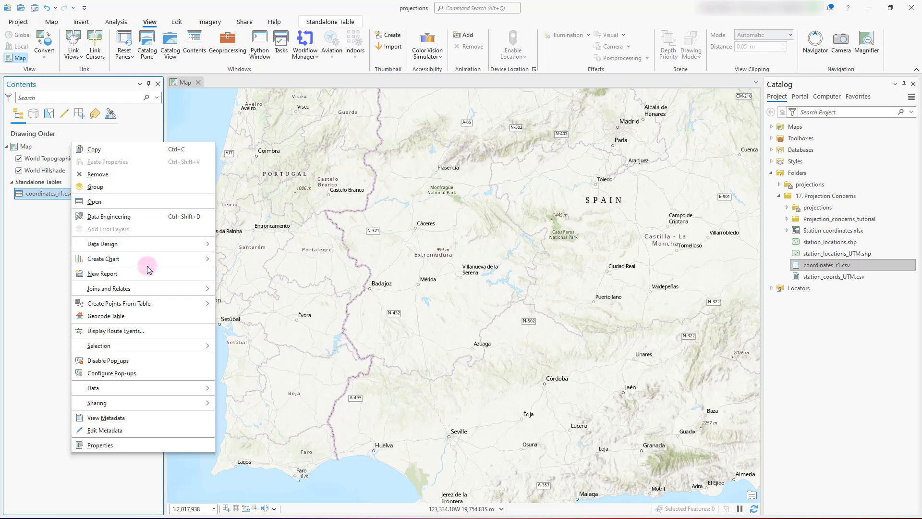
mouse_move(102, 309)
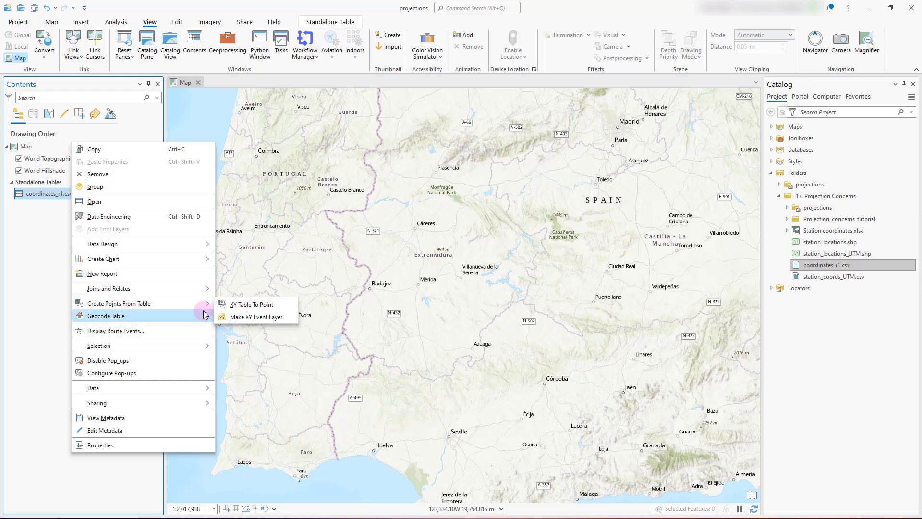
click(246, 306)
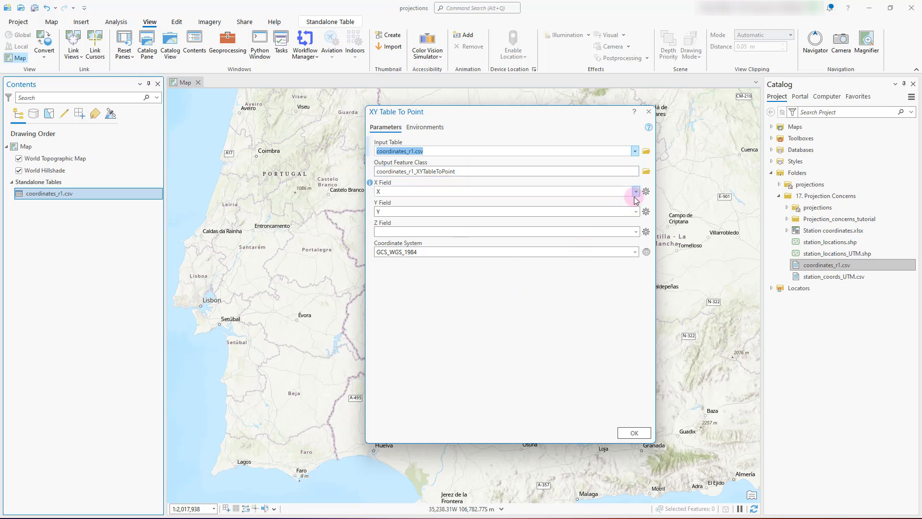
click(636, 191)
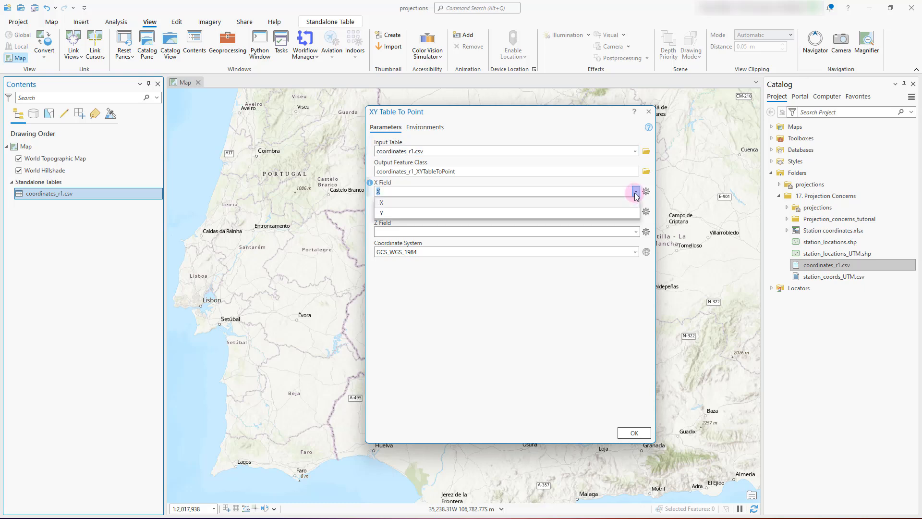
click(384, 202)
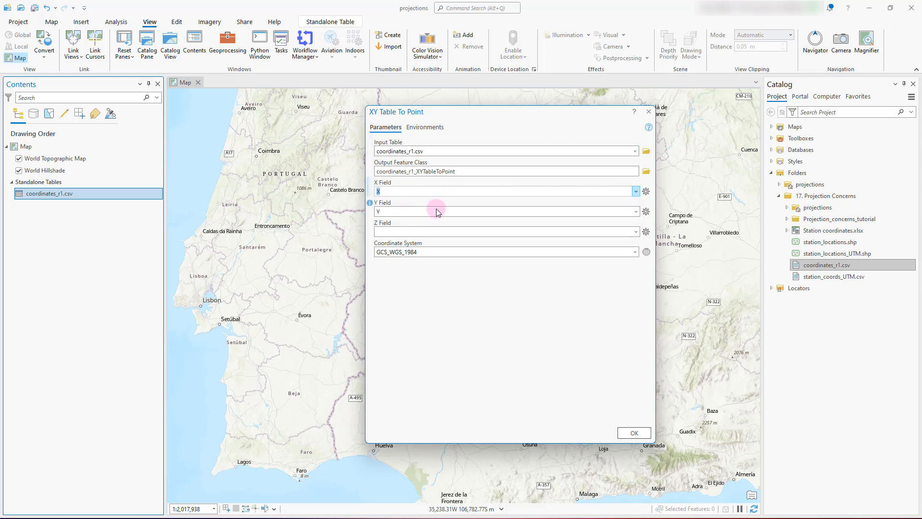
click(636, 212)
click(413, 232)
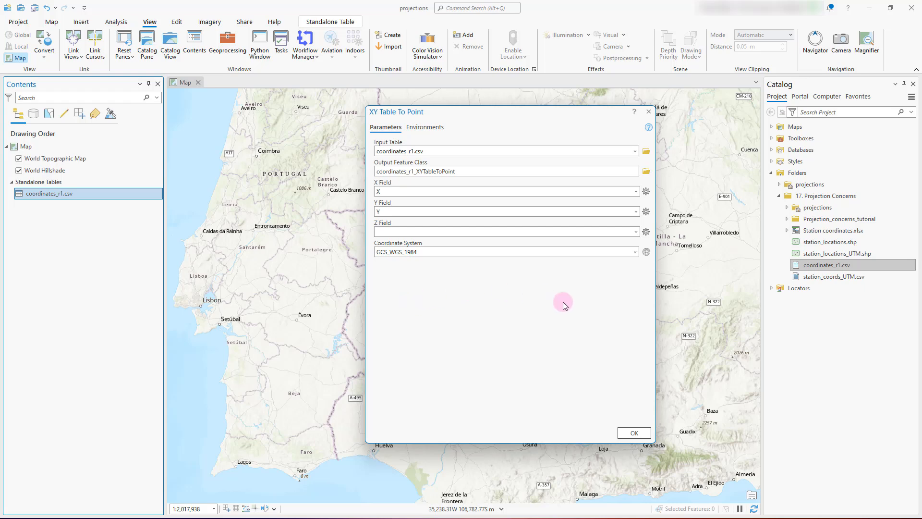
drag(471, 112, 748, 315)
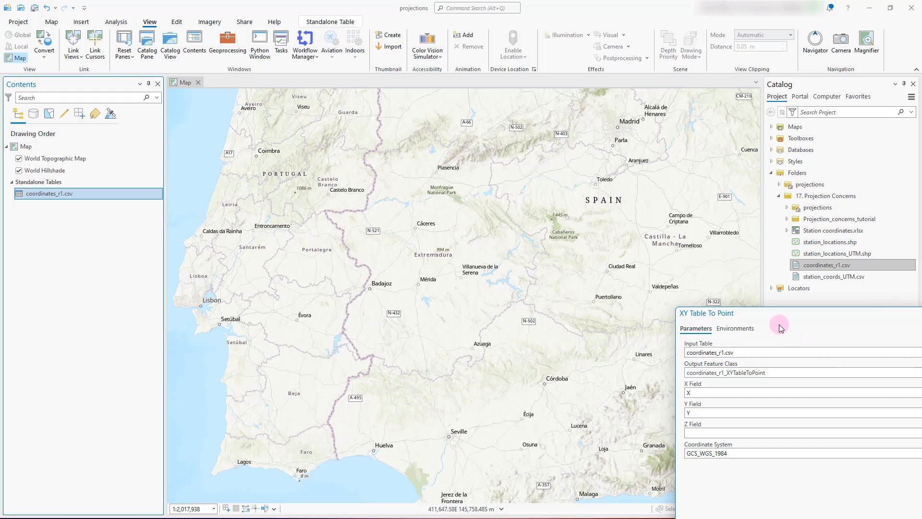
drag(774, 313, 607, 163)
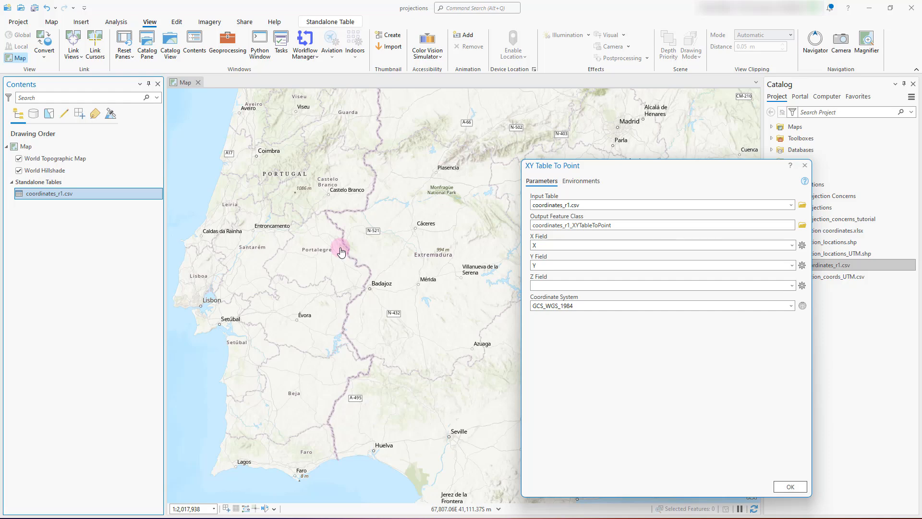
drag(601, 165, 470, 137)
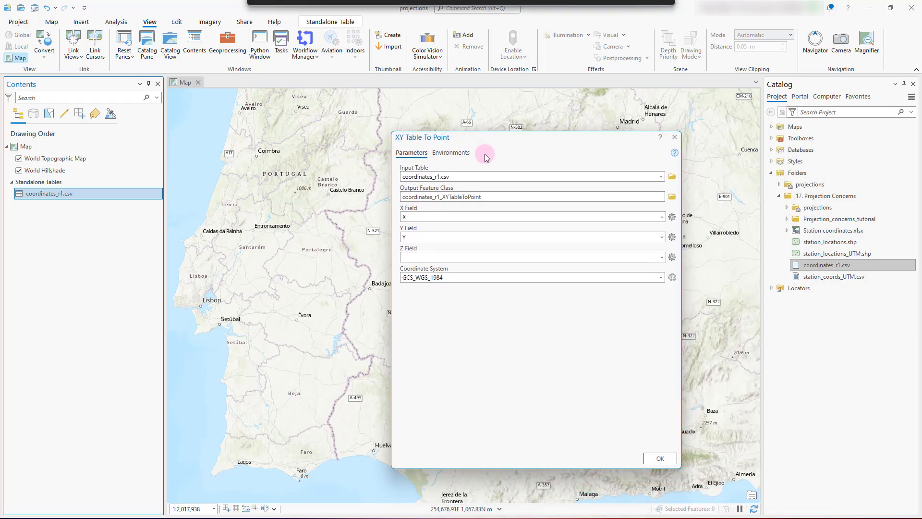
Set the tool's coordinate system to ETRS 1989 Portugal TM06 by searching for 3763, and run it.
click(660, 280)
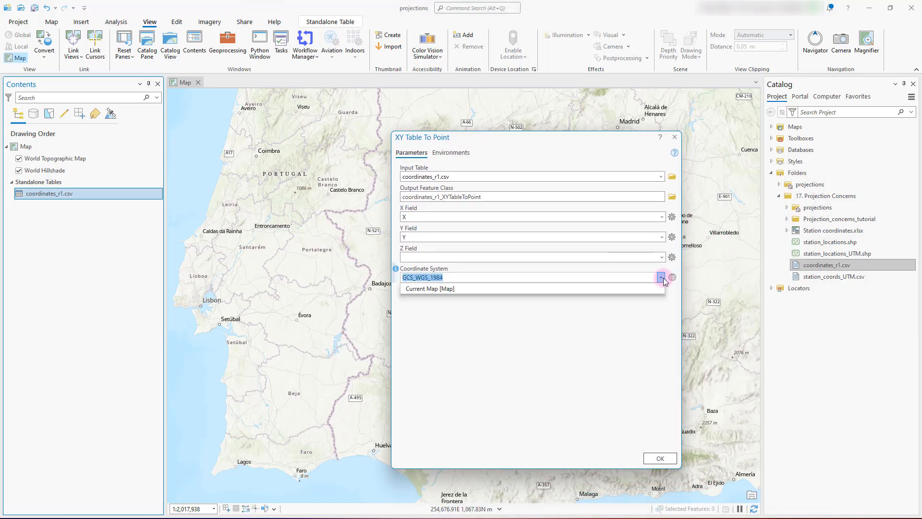
click(662, 277)
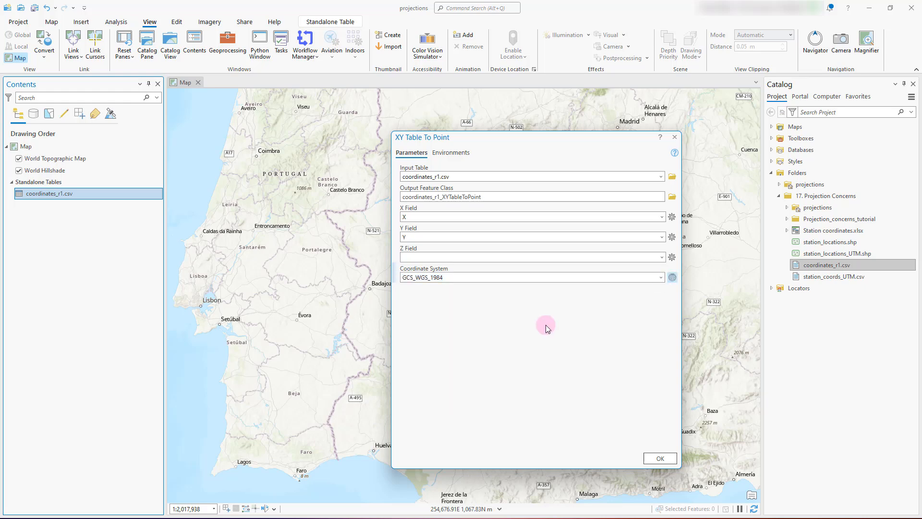
click(673, 278)
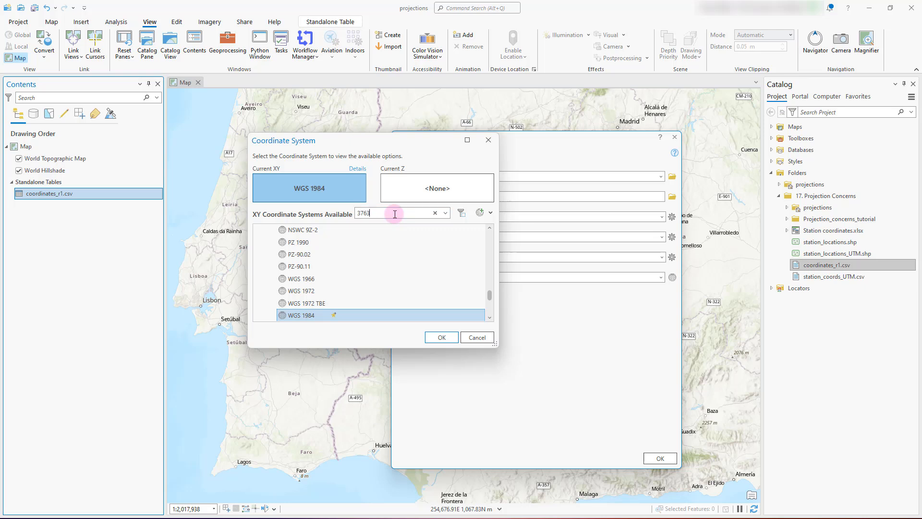
key(Return)
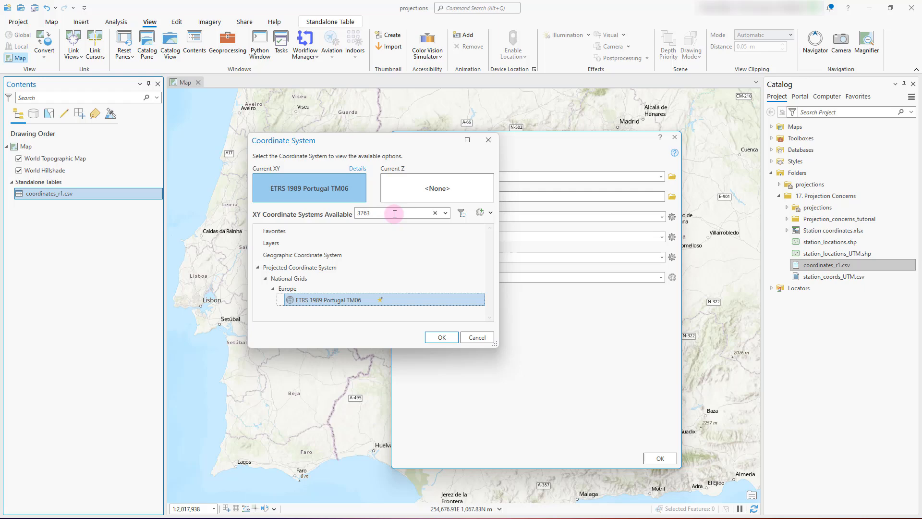
click(444, 339)
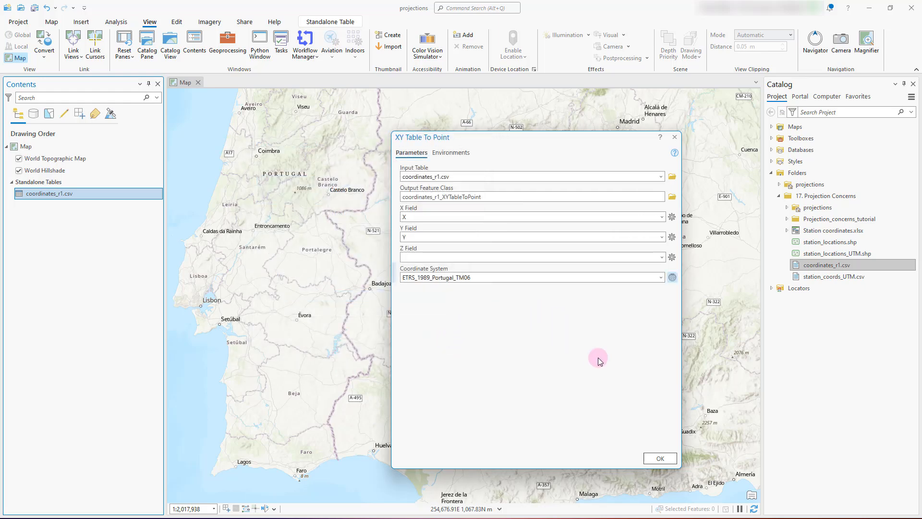
click(660, 459)
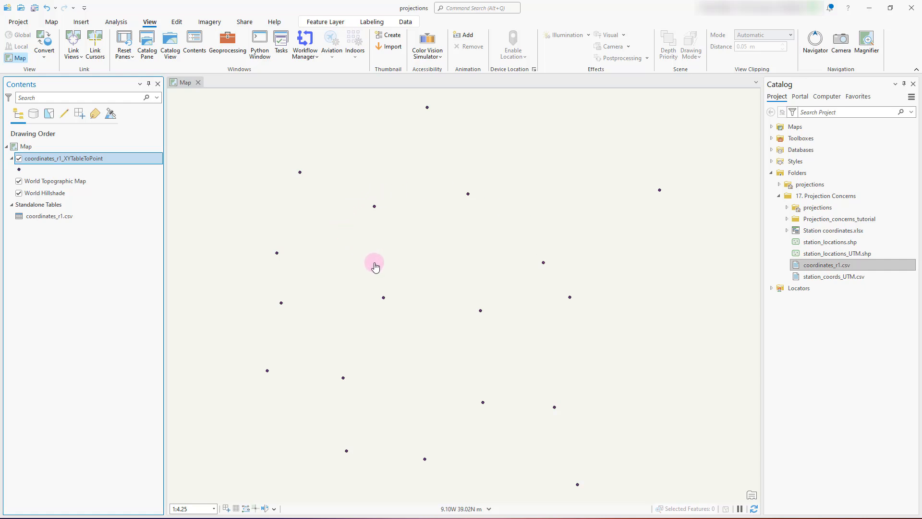
Examine where the coordinates_r1_XYTableToPoint points fall relative to Lisbon and how closely they are spaced.
scroll(429, 269, down, 4)
scroll(429, 269, down, 8)
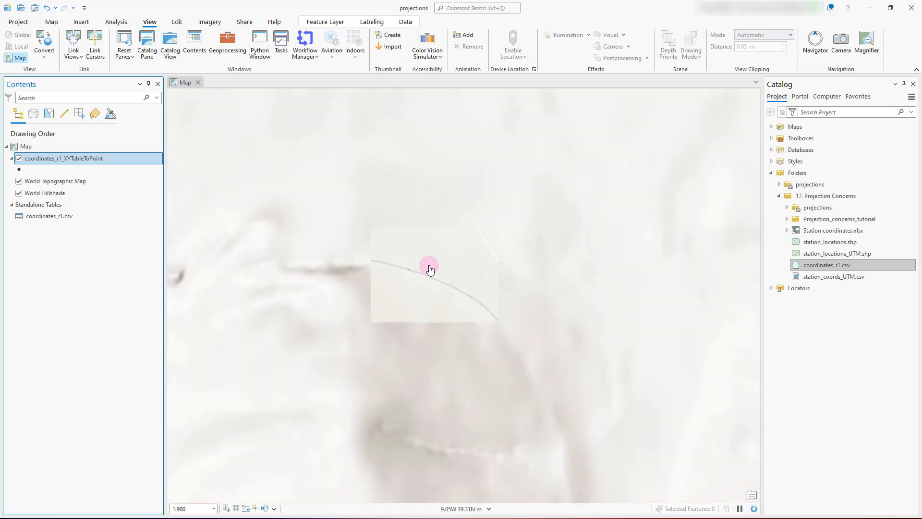
scroll(429, 269, down, 6)
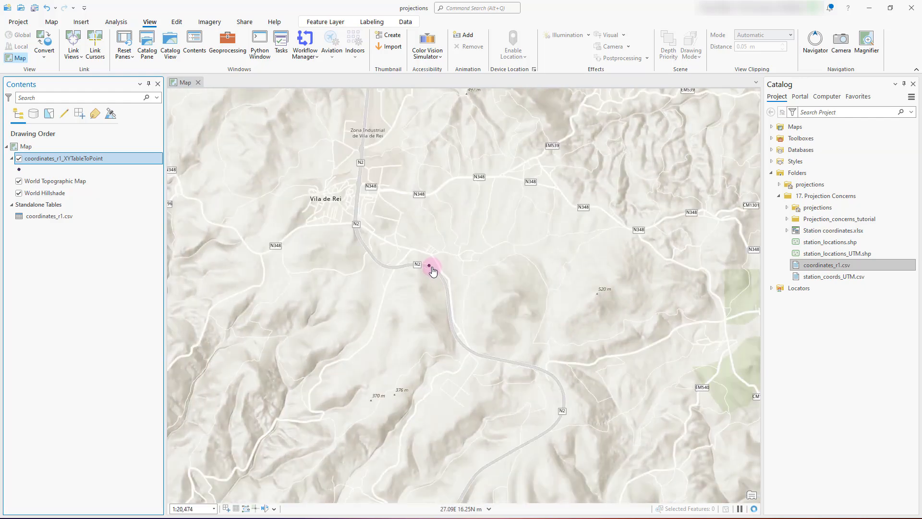
scroll(433, 271, down, 5)
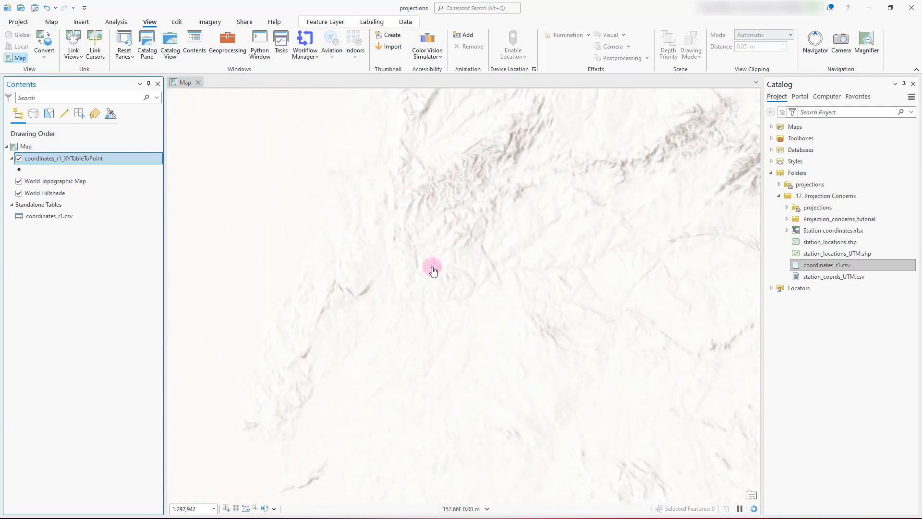
scroll(433, 271, down, 5)
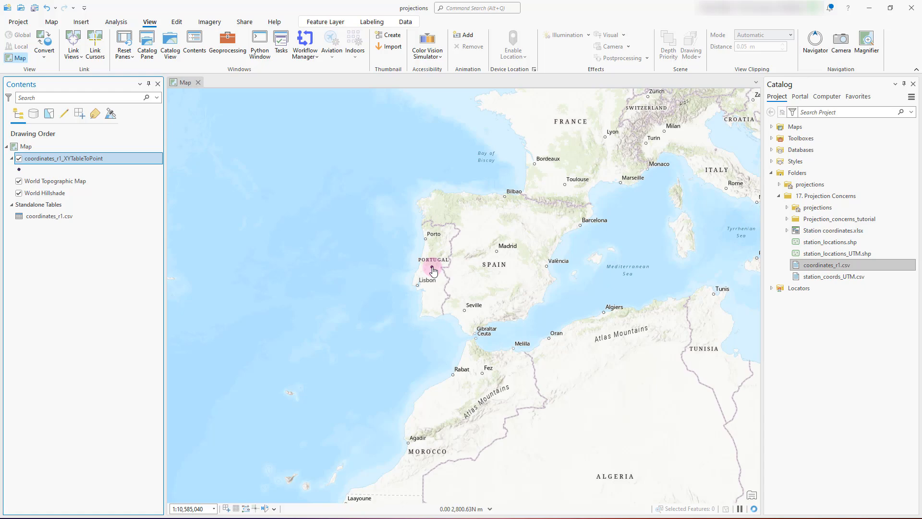
scroll(432, 270, up, 3)
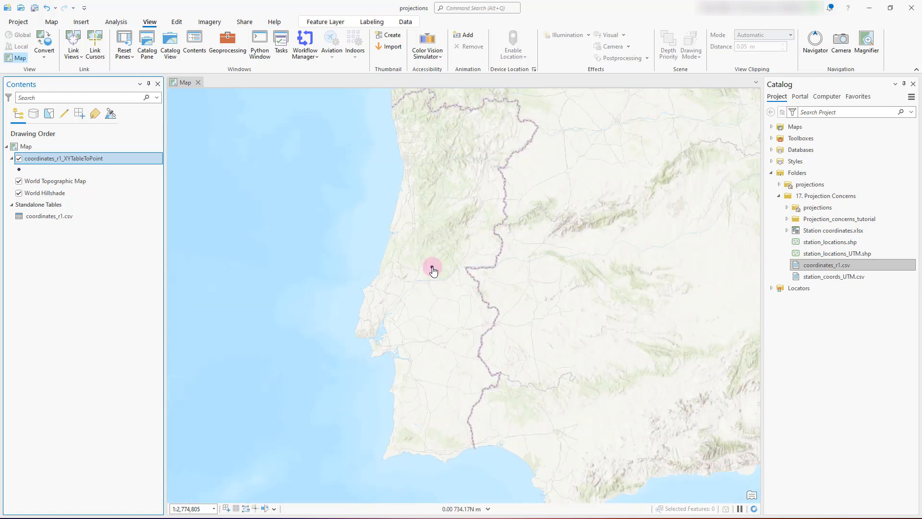
scroll(433, 268, up, 2)
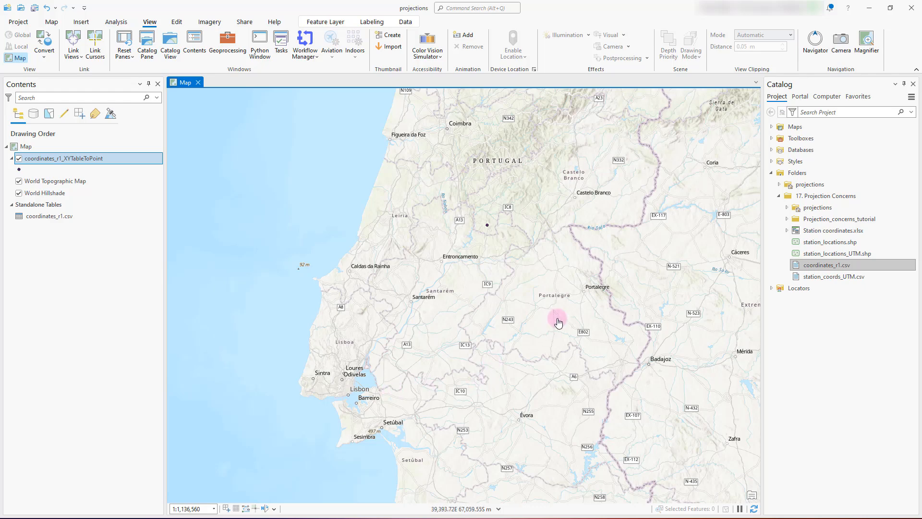
scroll(495, 234, up, 1)
scroll(495, 234, up, 5)
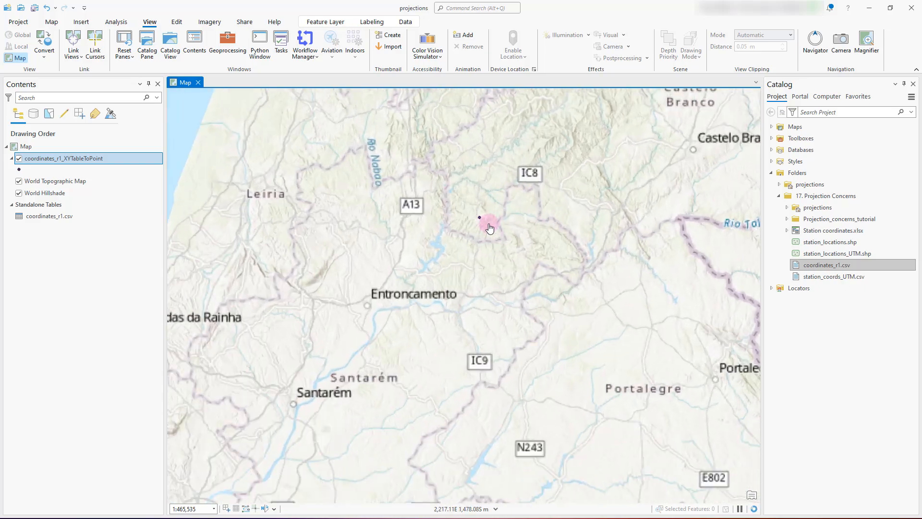
scroll(459, 235, up, 8)
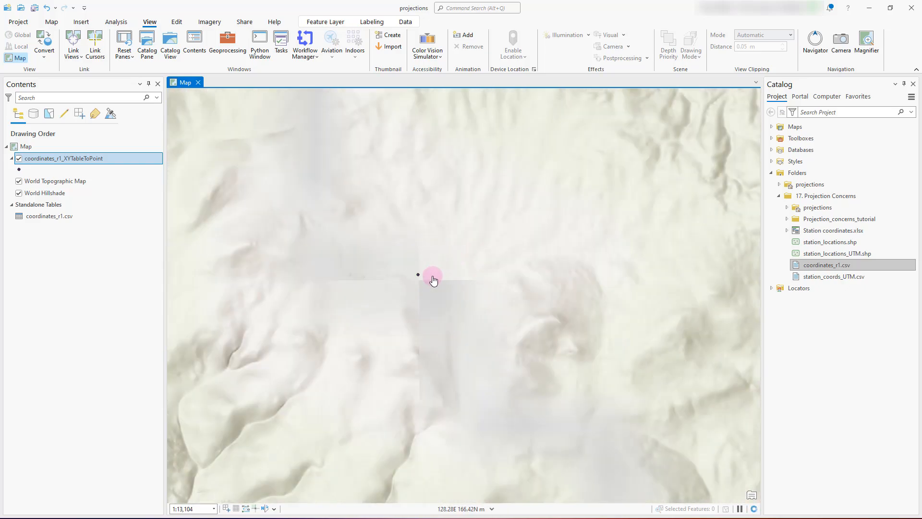
scroll(345, 272, up, 8)
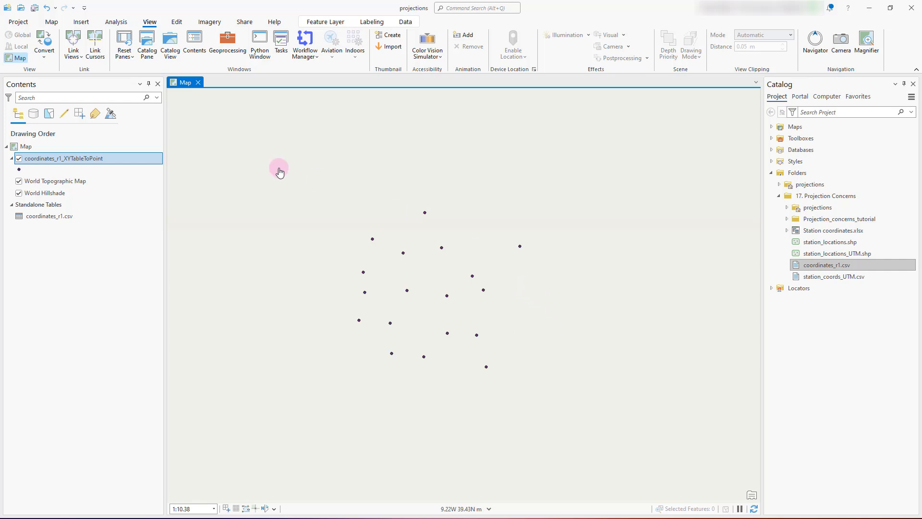
Remove the coordinates_r1_XYTableToPoint layer from the map.
click(108, 164)
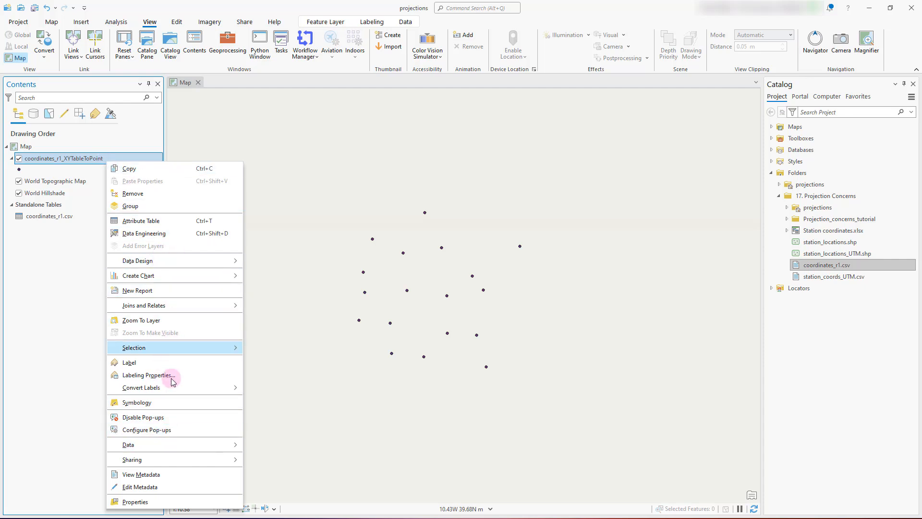
click(154, 196)
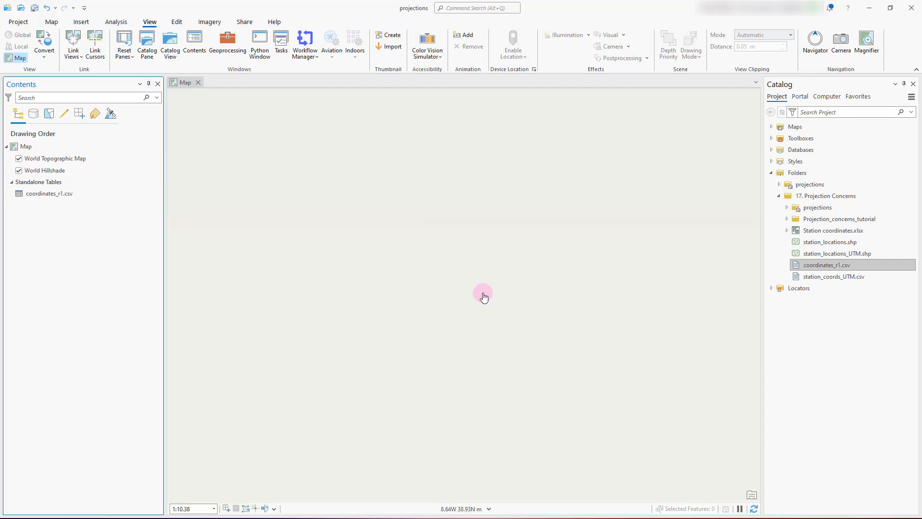
Start XY Table To Point on coordinates_r1.csv again and name the output feature class coordinates_r1_XYTableToPoint_1.
click(68, 197)
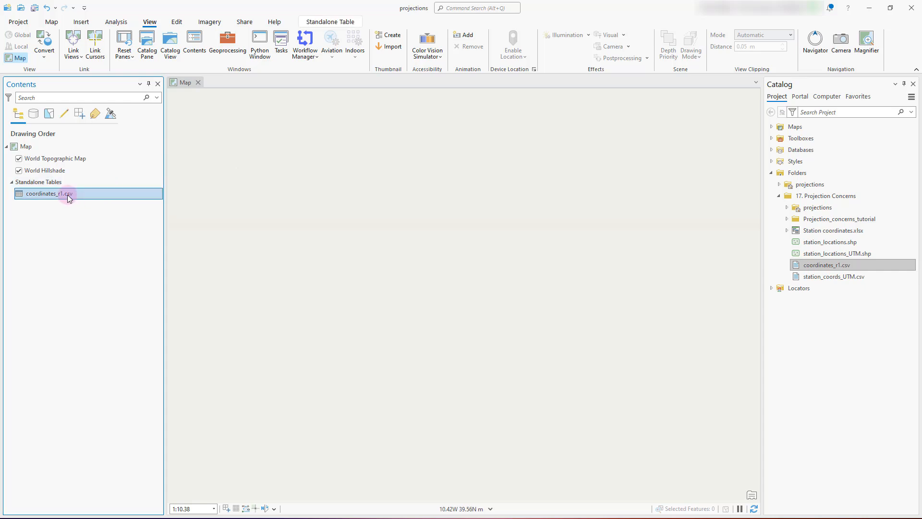
right_click(68, 197)
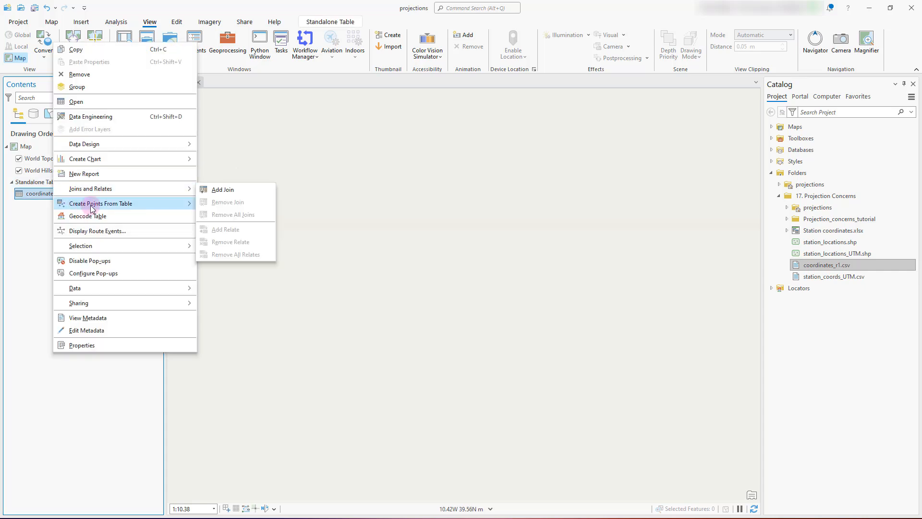
mouse_move(92, 208)
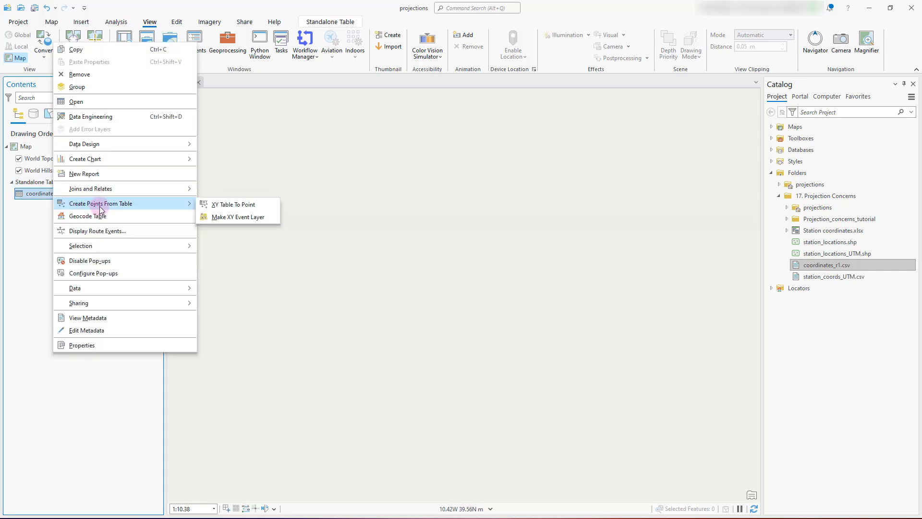
click(228, 205)
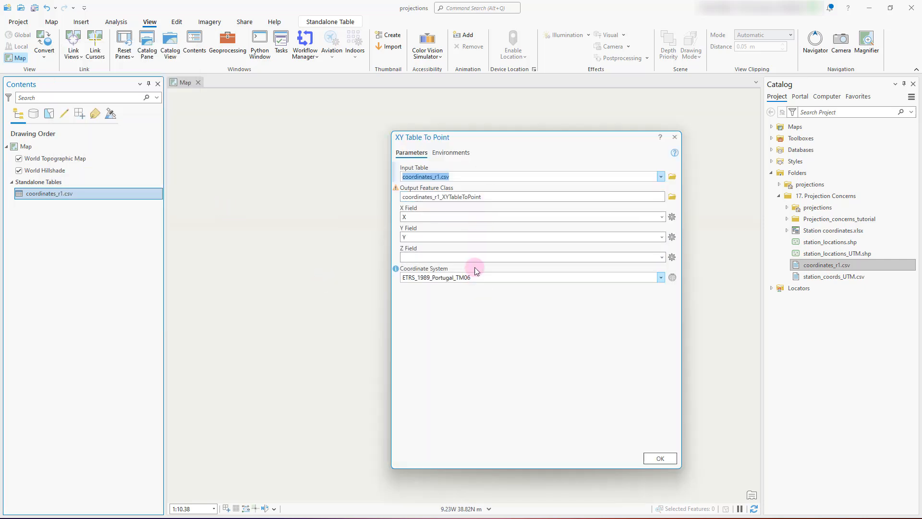
click(488, 197)
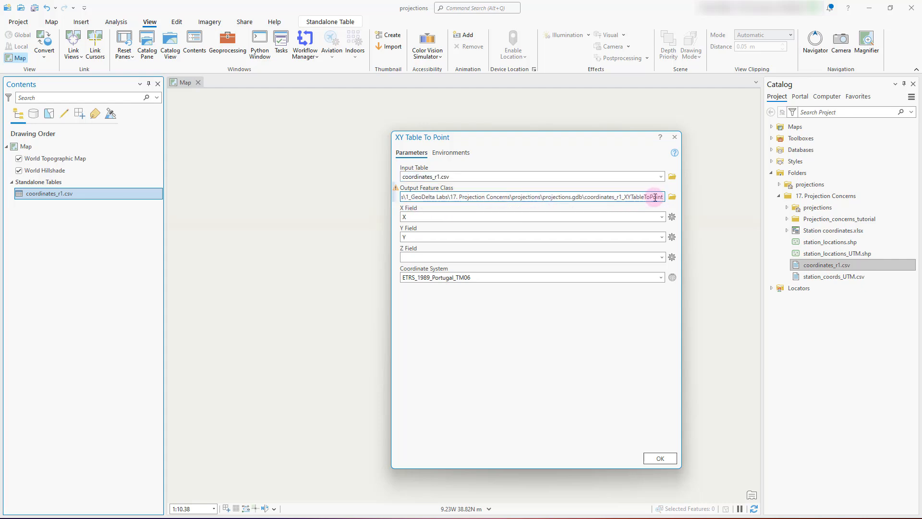
text(_)
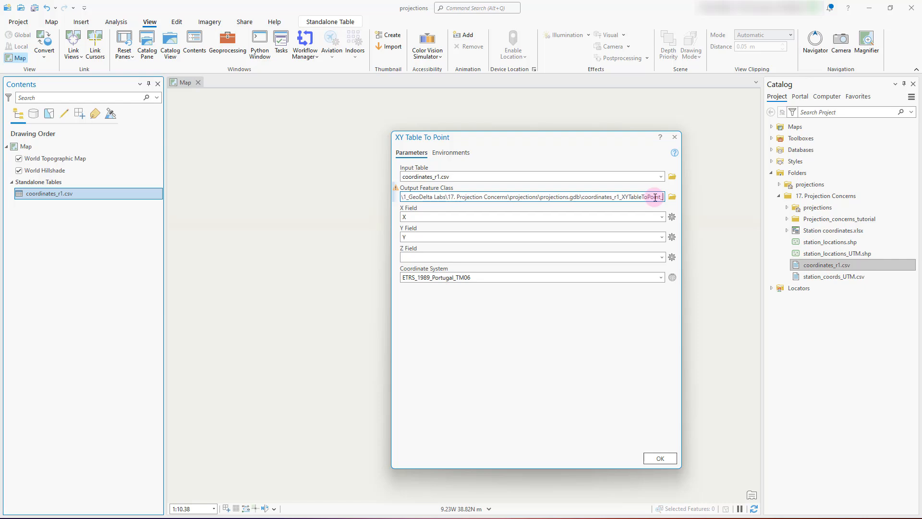
text(1)
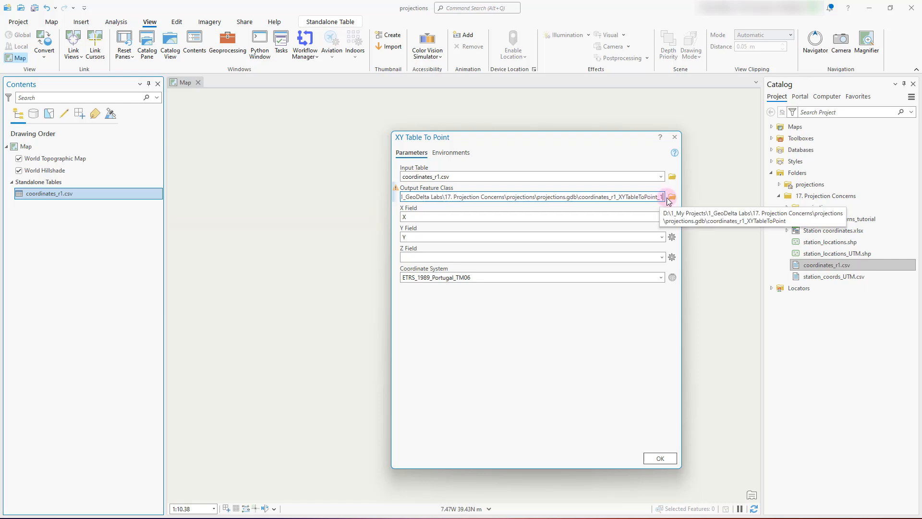
click(603, 321)
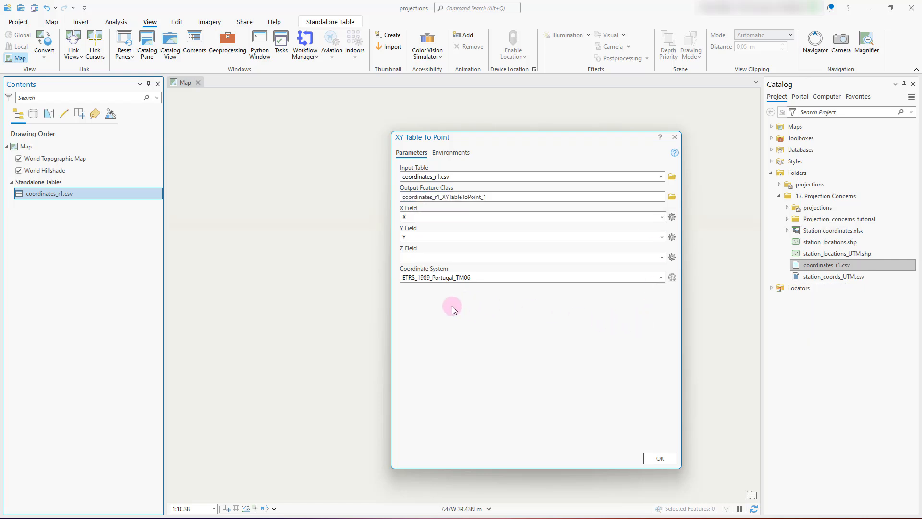
drag(509, 140, 315, 155)
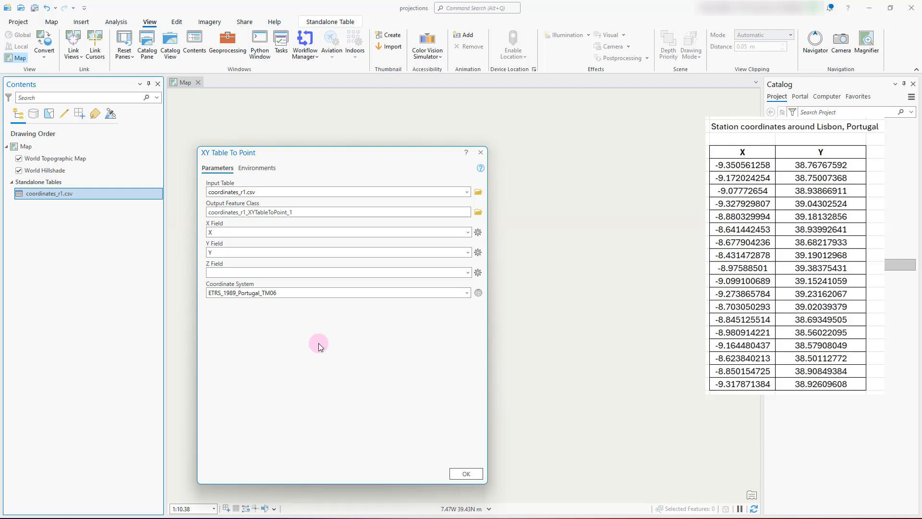
Set the tool's coordinate system to WGS 1984 by searching for 4326, and run XY Table To Point.
click(464, 294)
click(464, 293)
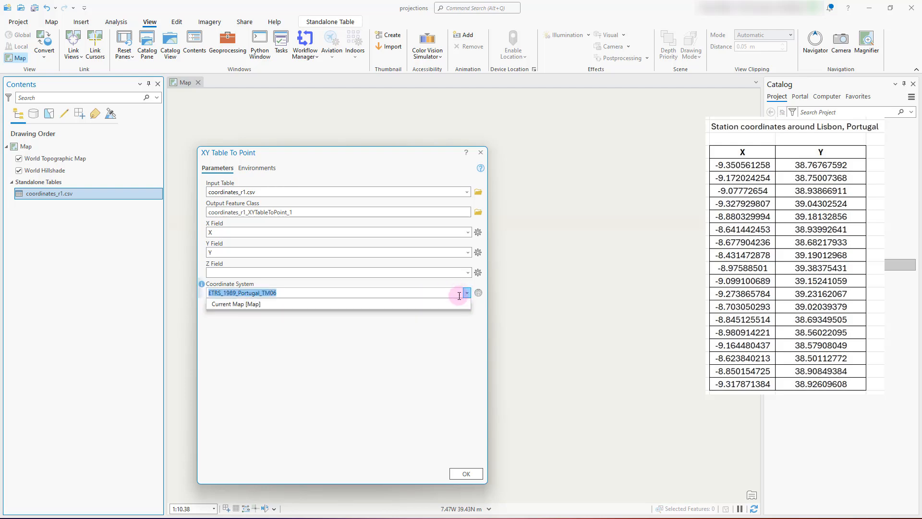
click(371, 356)
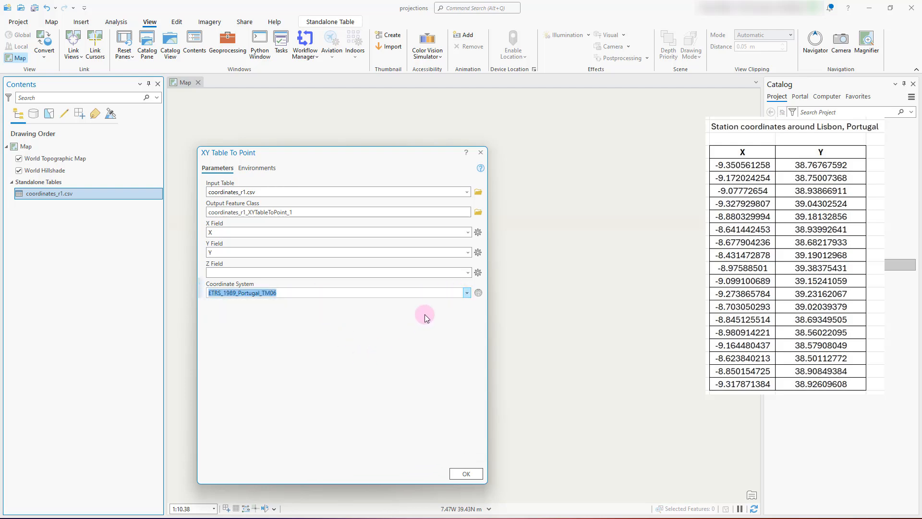
click(478, 293)
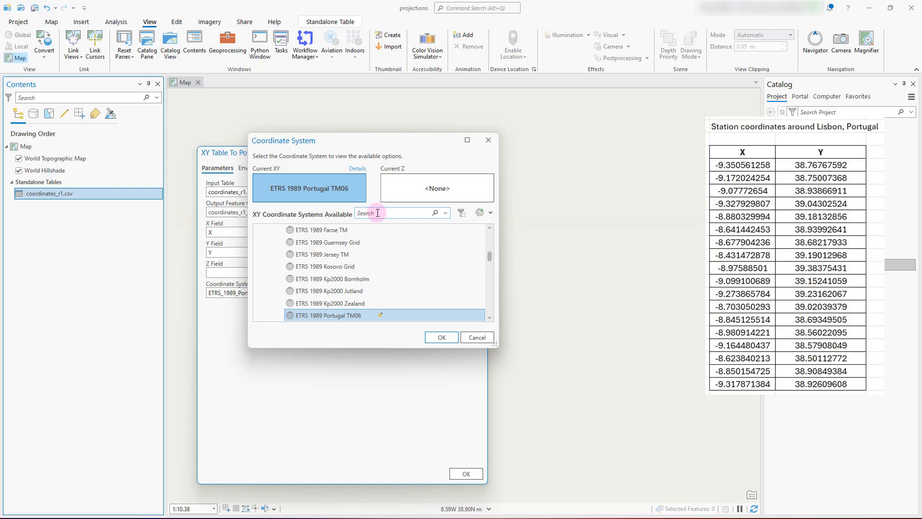
text(4236)
key(BackSpace)
key(BackSpace)
key(BackSpace)
text(326)
key(Return)
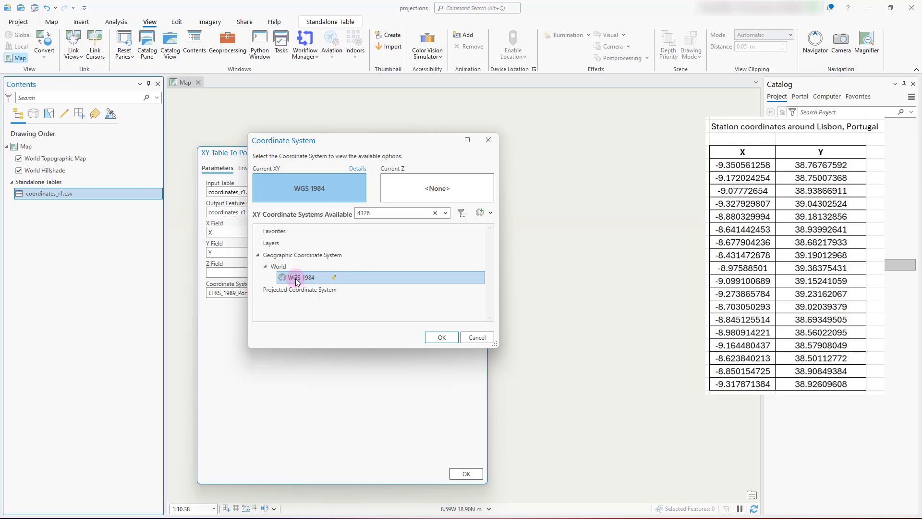
click(440, 339)
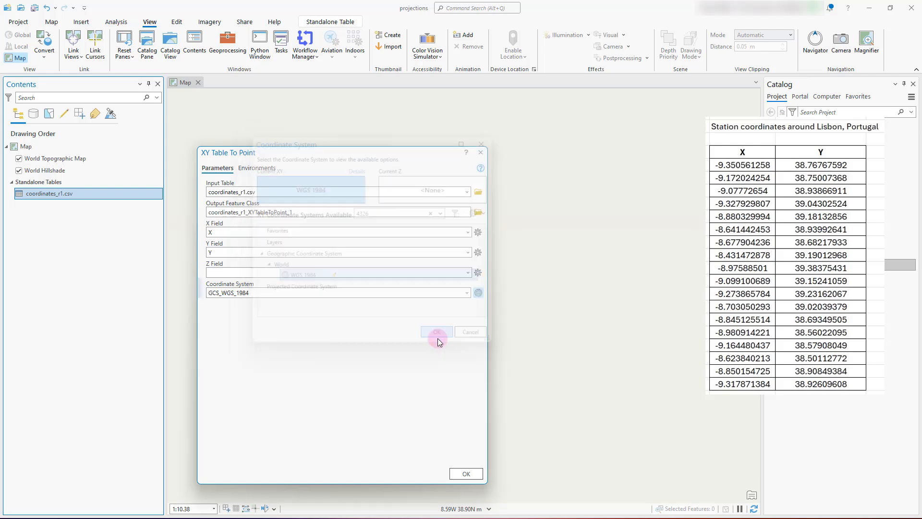
click(467, 474)
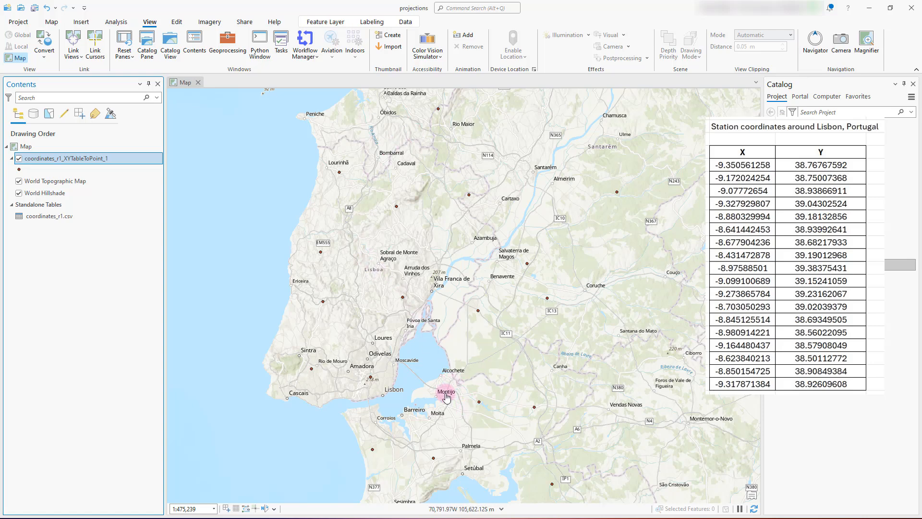
Set the World Topographic Map layer's transparency to 46%.
click(72, 181)
key(F2)
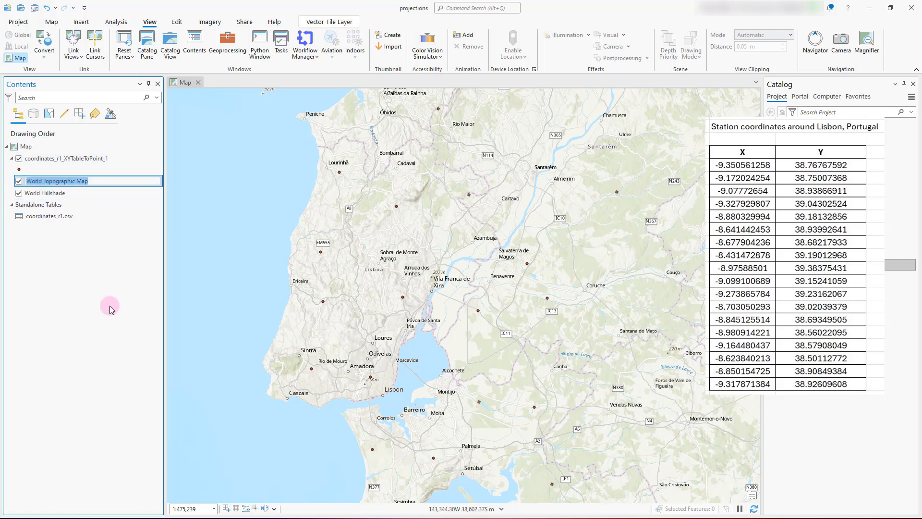
click(329, 22)
click(205, 35)
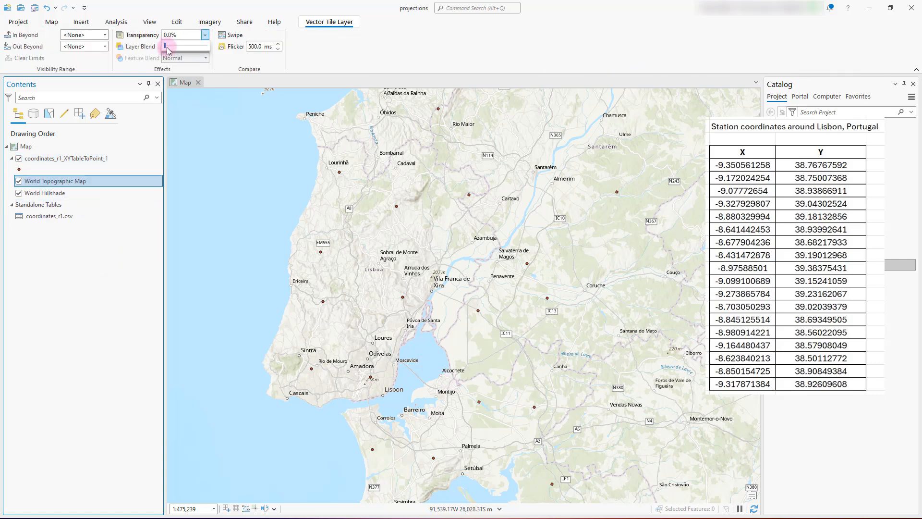
drag(168, 50, 186, 52)
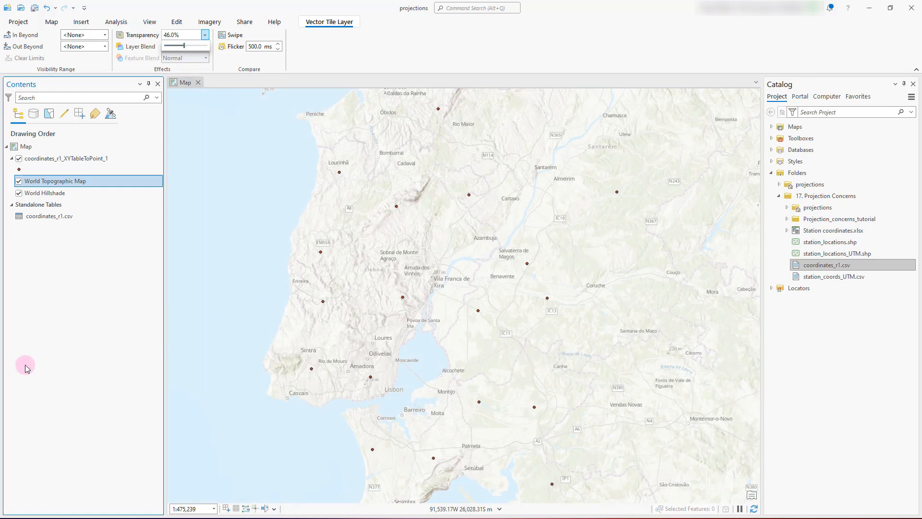
Give the coordinates_r1_XYTableToPoint_1 point symbol a bright magenta fill and a 2 pt outline, and apply it.
click(19, 170)
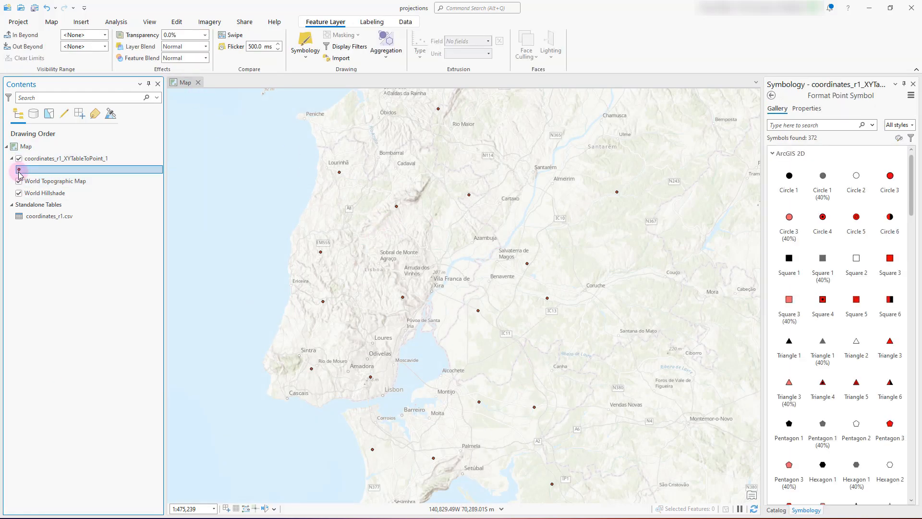
click(802, 110)
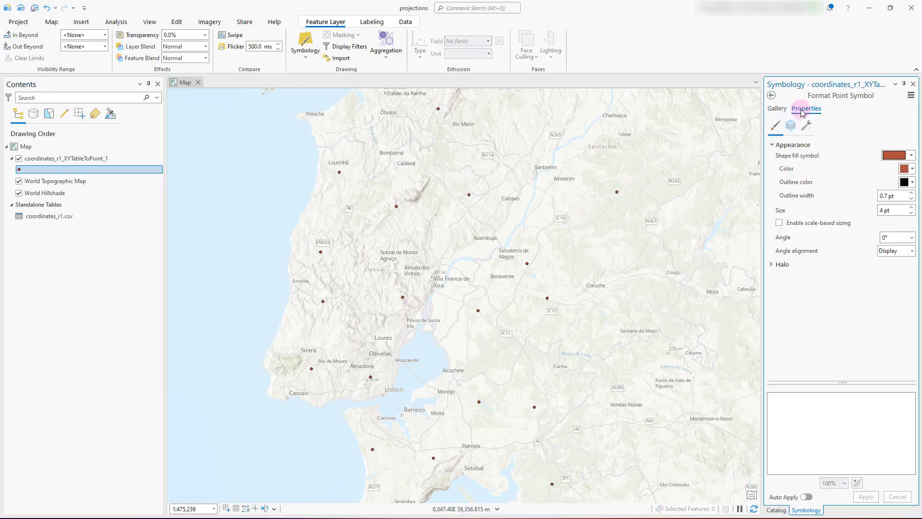
click(911, 193)
click(911, 193)
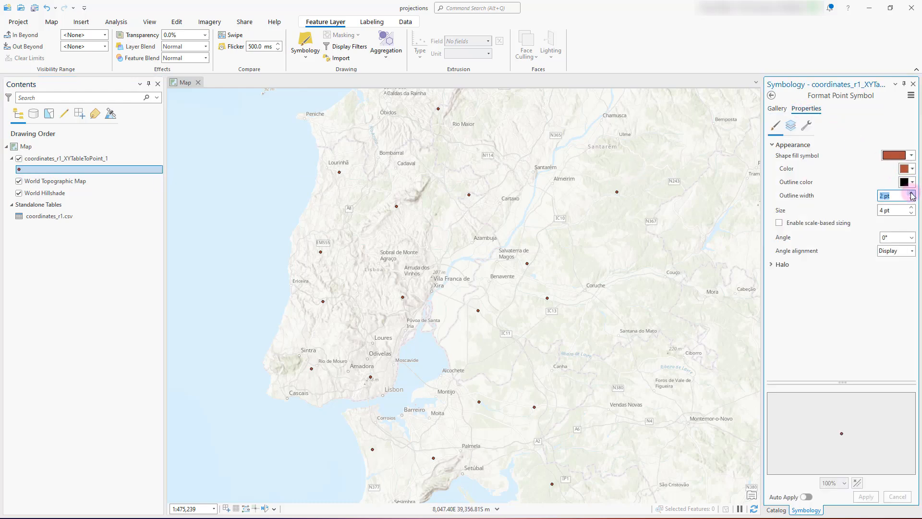
click(910, 168)
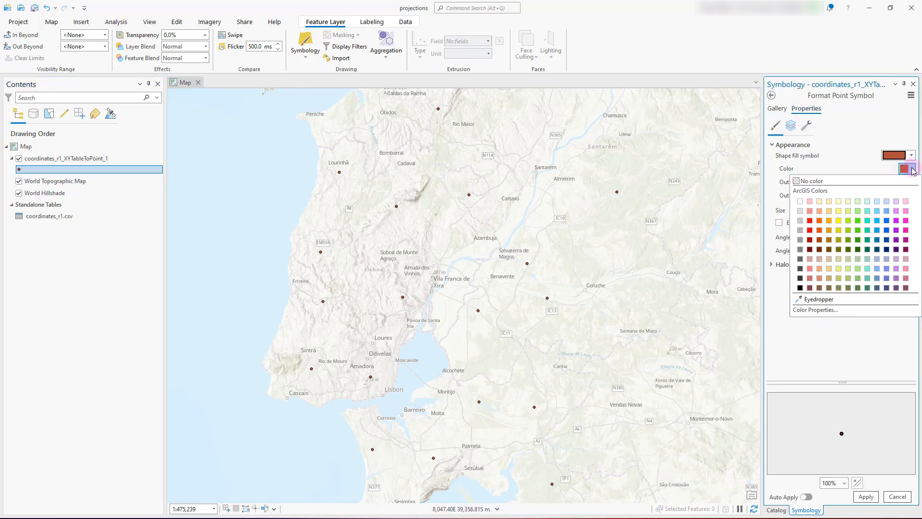
click(905, 221)
click(866, 496)
Set the point symbol's size to 6 pt and its outline width to 1 pt, and apply the changes.
click(911, 208)
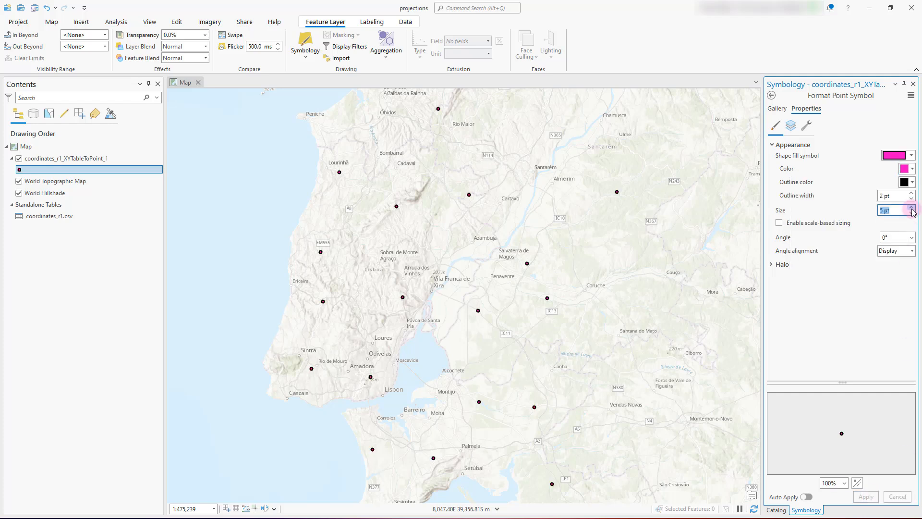
click(912, 208)
click(911, 198)
click(866, 496)
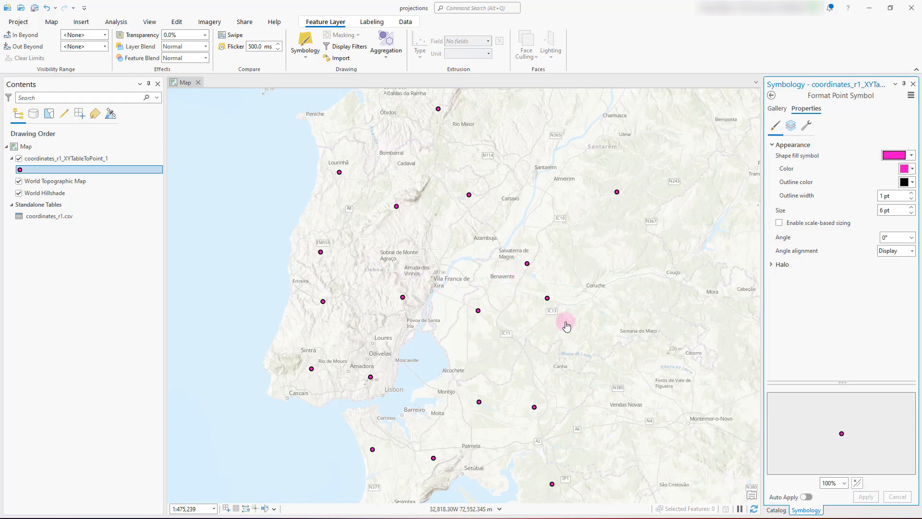
Remove the coordinates_r1_XYTableToPoint_1 layer from the map.
scroll(533, 354, down, 3)
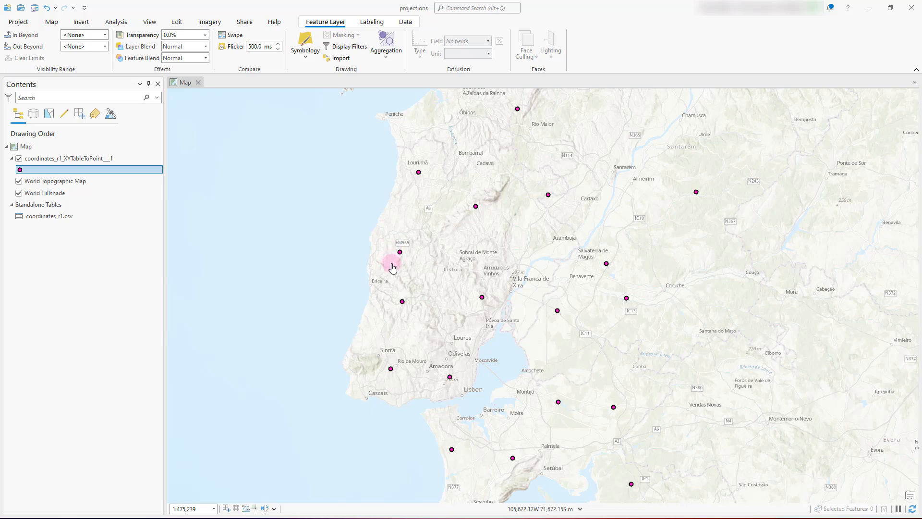
scroll(394, 269, down, 1)
scroll(398, 284, up, 1)
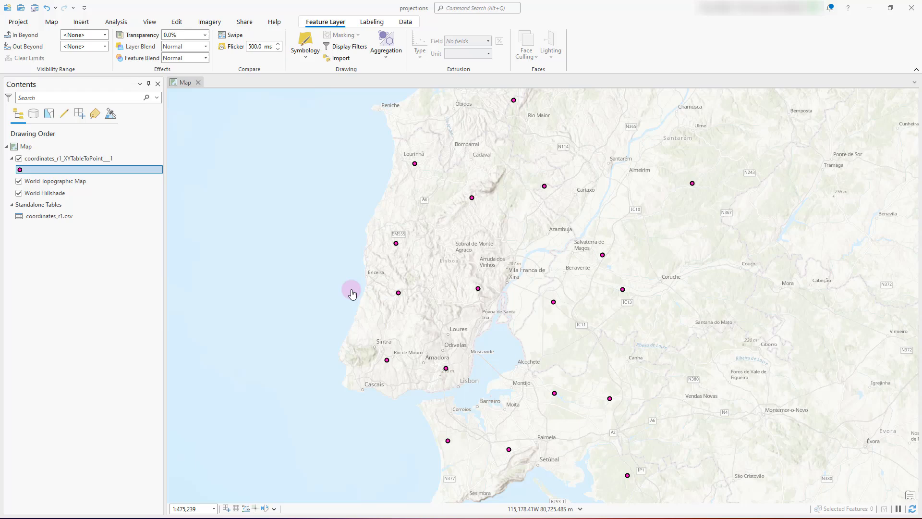
click(109, 159)
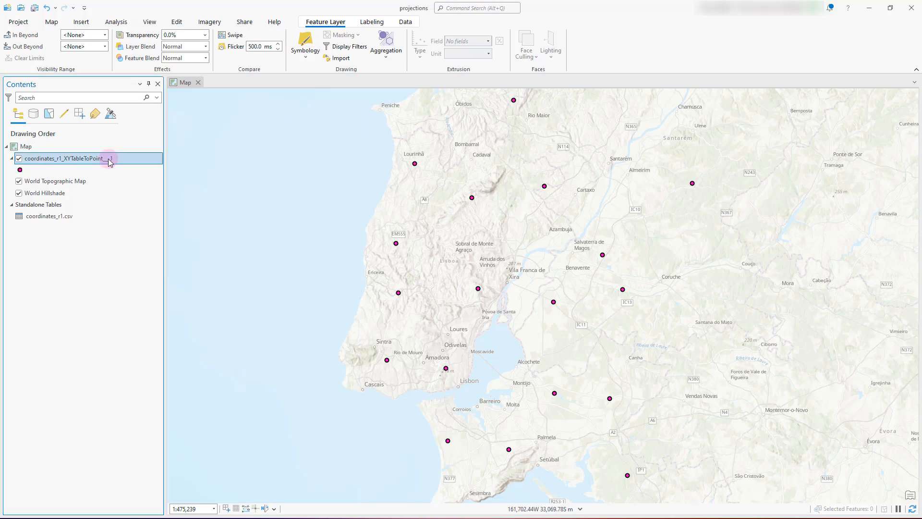
right_click(108, 160)
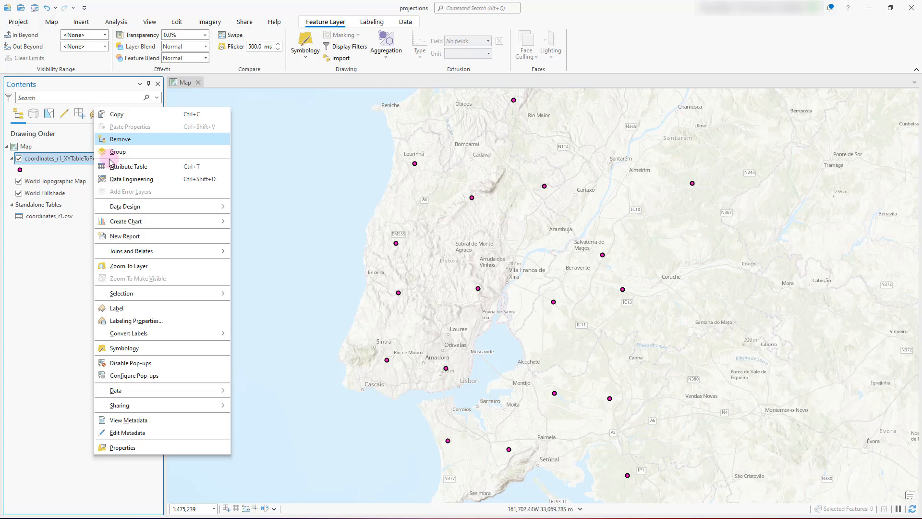
click(144, 139)
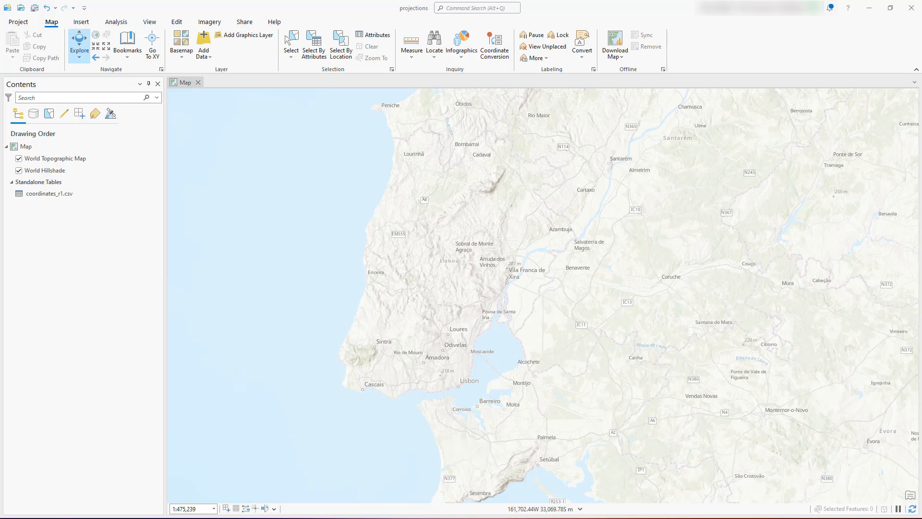
Switch to Excel to review the station X and Y coordinates and the note beneath them, then minimize the workbook.
key(alt+Tab)
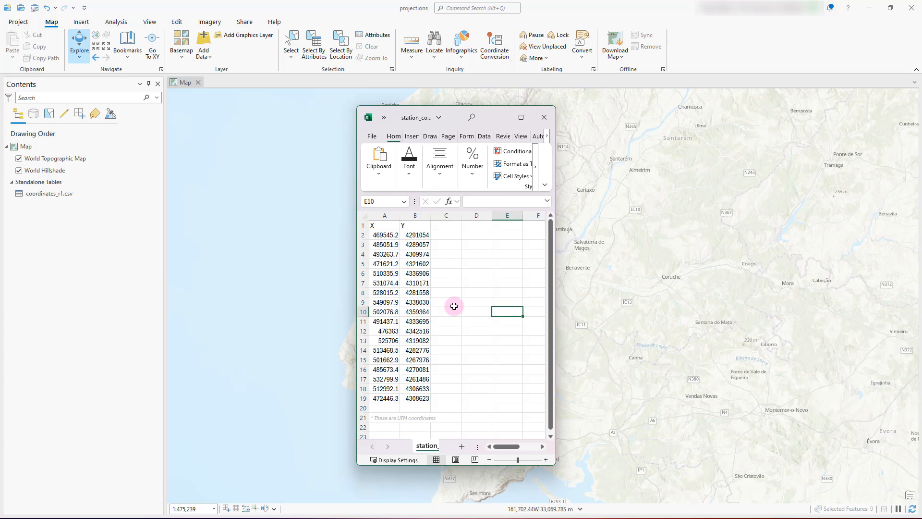
scroll(454, 306, down, 3)
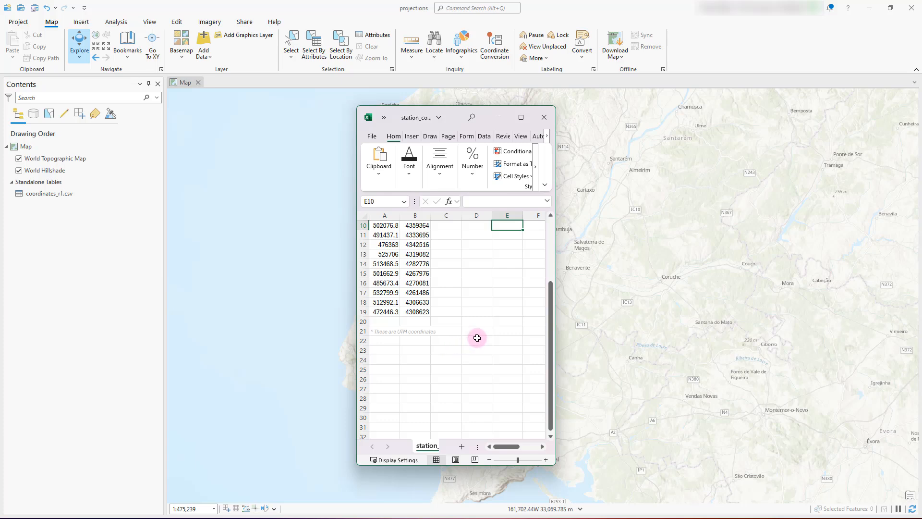
scroll(475, 338, up, 3)
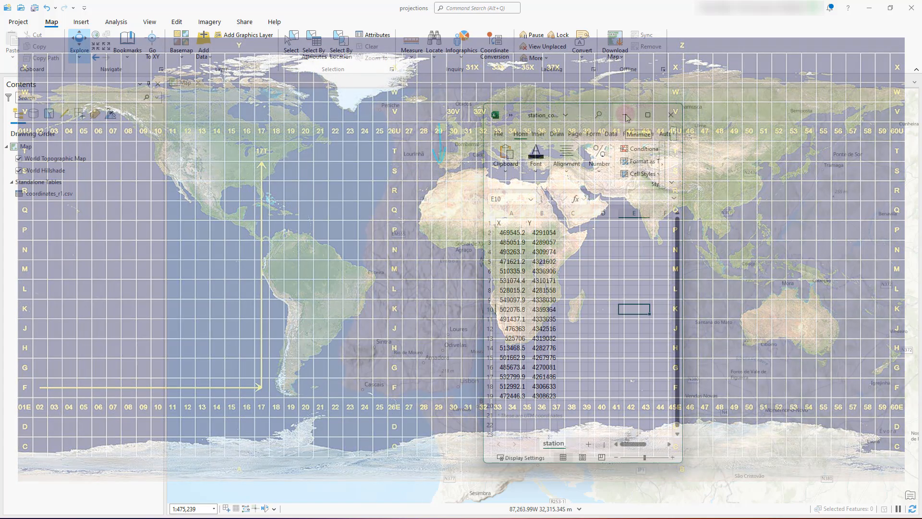
click(626, 116)
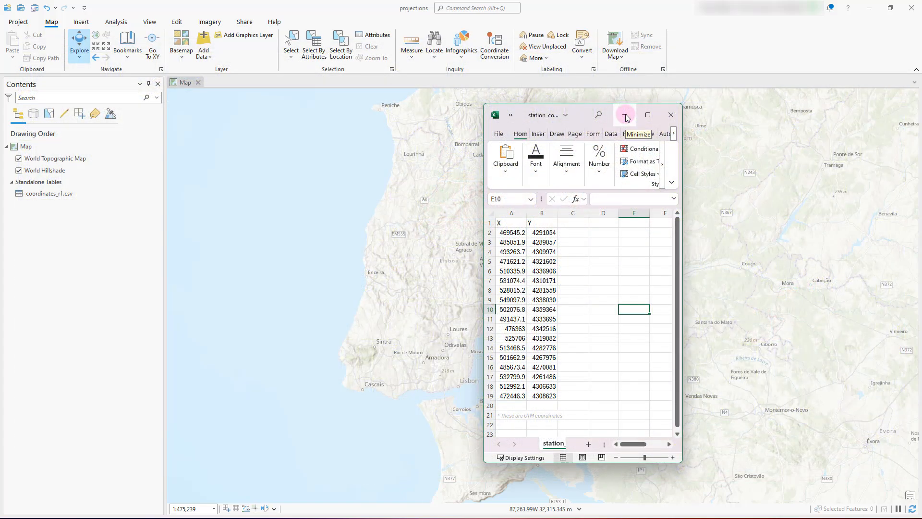
click(626, 115)
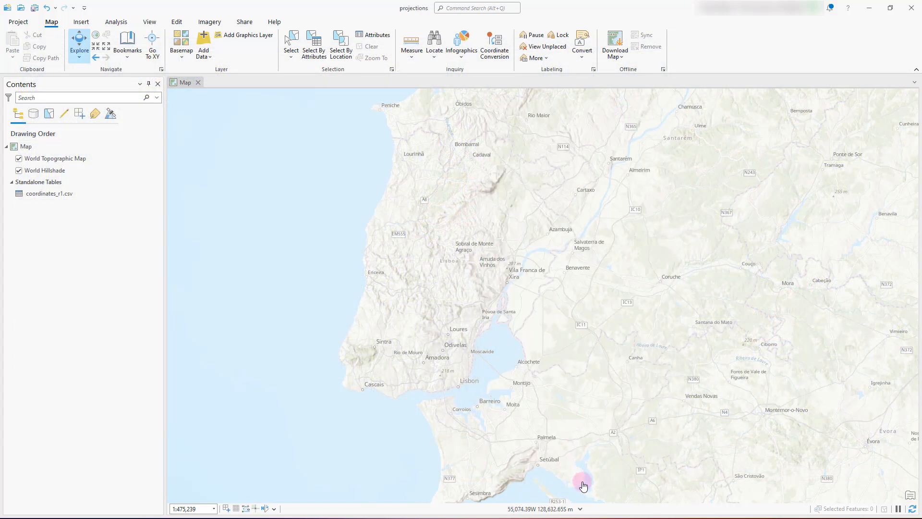
Change the map's displayed location units to UTM and check the grid zone around Lisbon.
click(583, 508)
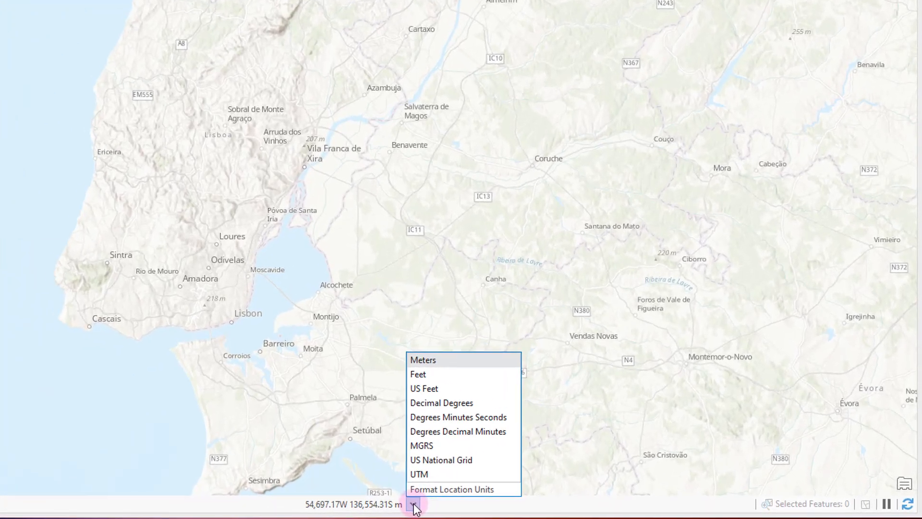
click(424, 474)
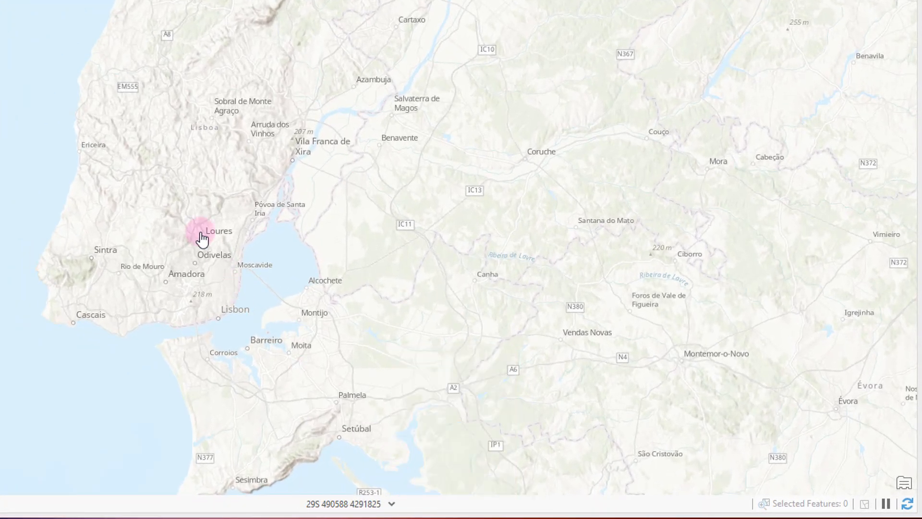
drag(190, 228, 284, 264)
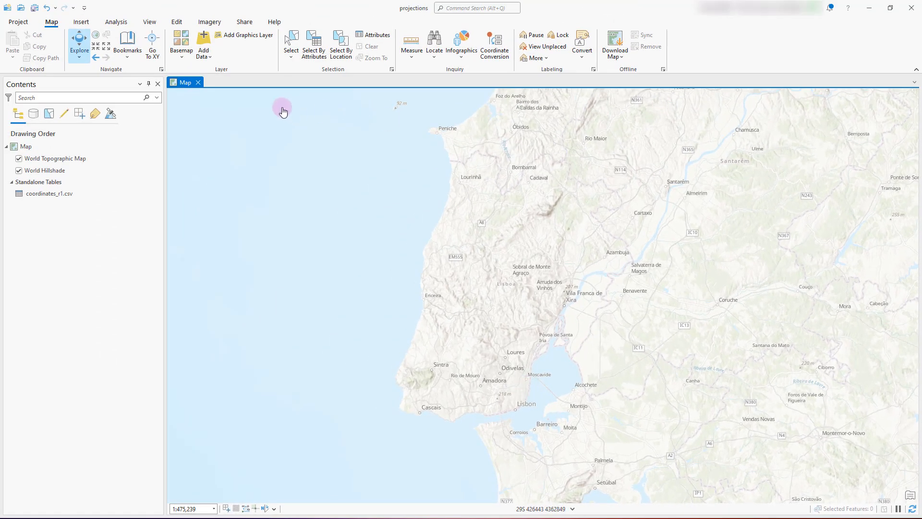
Add station_coords_UTM.csv from the 17. Projection Concerns folder to the map as a standalone table.
click(150, 22)
click(152, 51)
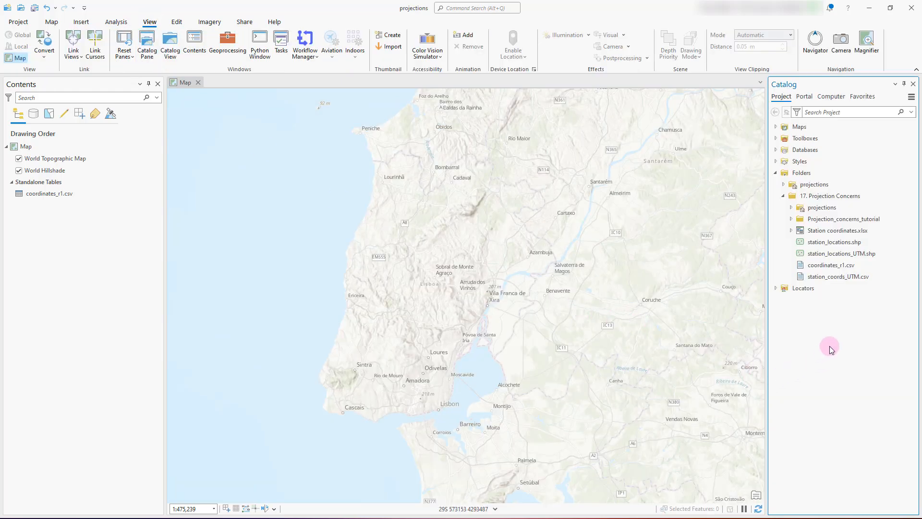
click(826, 277)
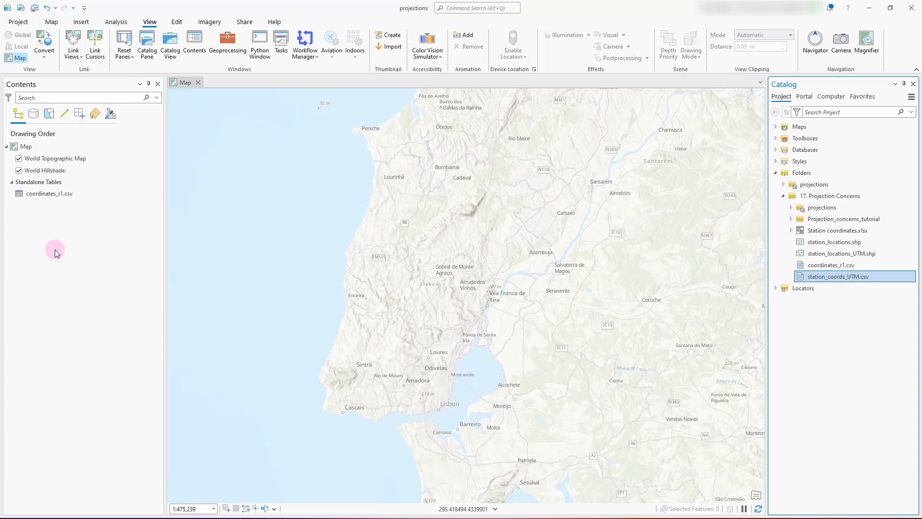
drag(848, 278, 102, 192)
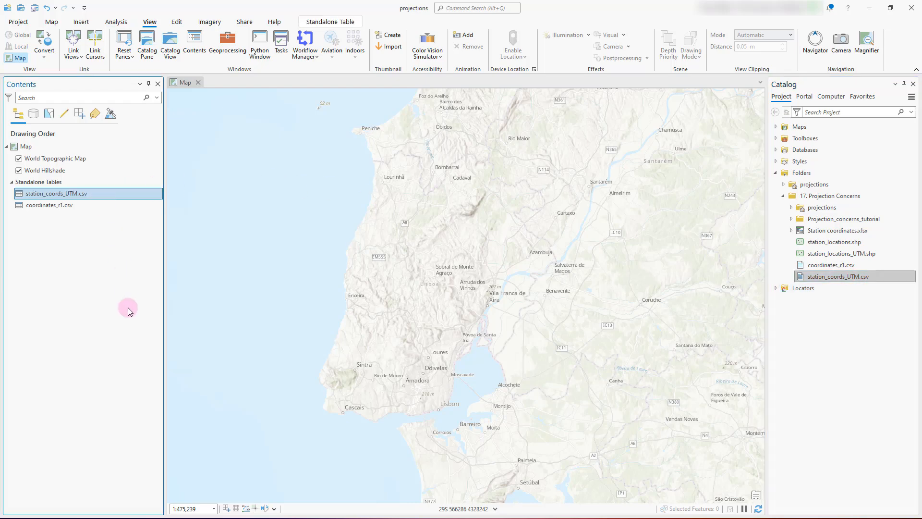
Open the station_coords_UTM.csv table to review its X and Y fields, then close it.
right_click(89, 195)
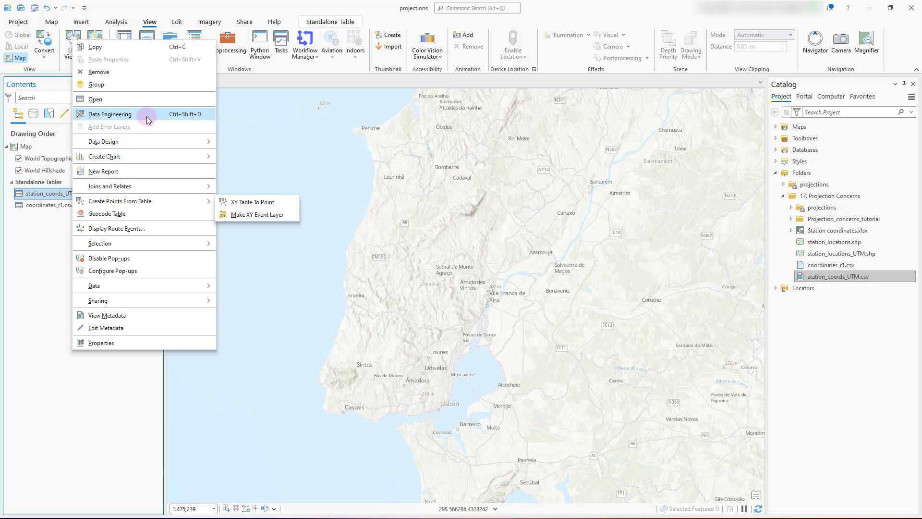
click(128, 98)
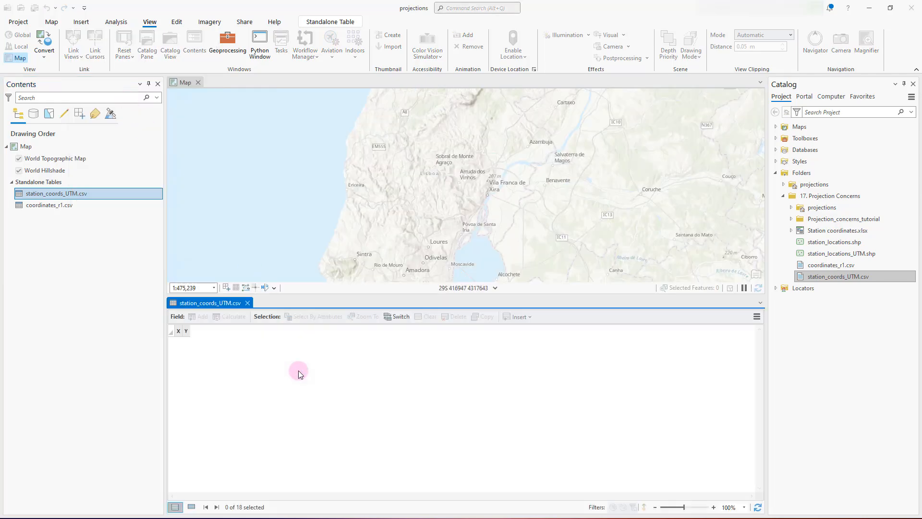
click(183, 340)
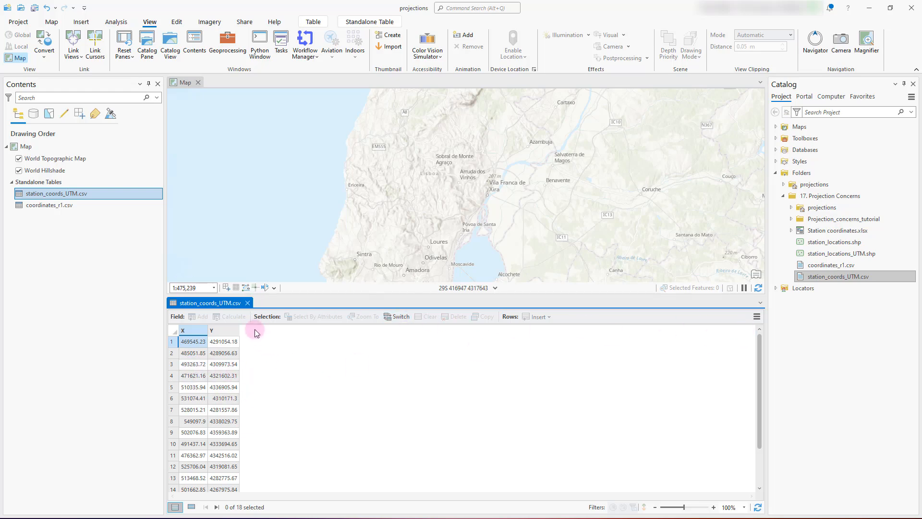
click(248, 303)
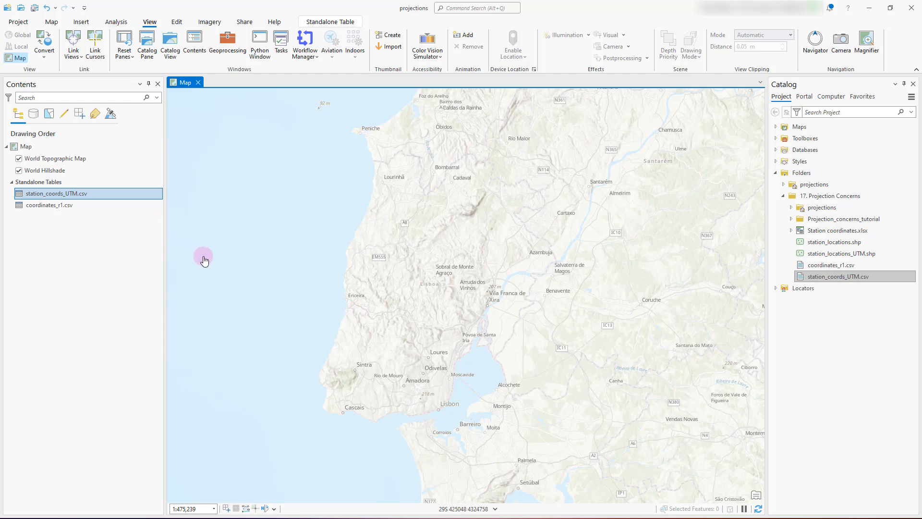
Start XY Table To Point for station_coords_UTM.csv with output utm_coordinates, X field X and Y field Y.
right_click(89, 193)
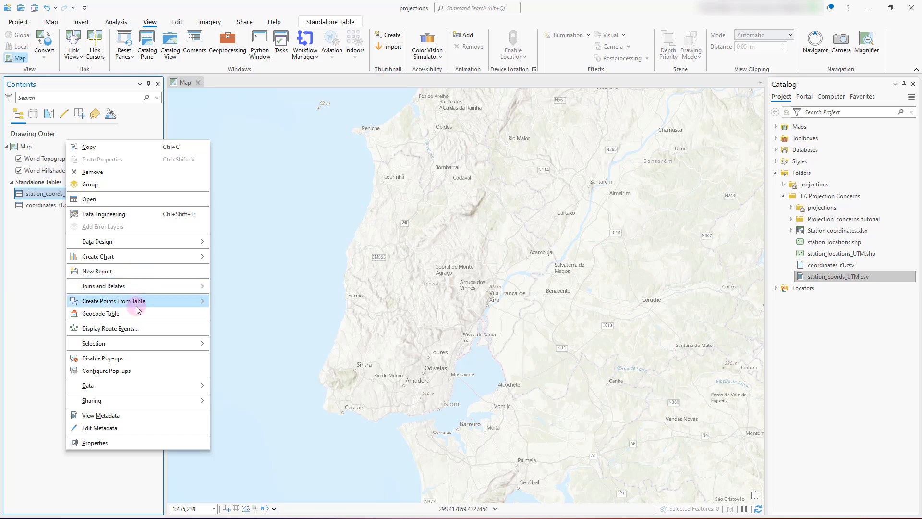
mouse_move(137, 306)
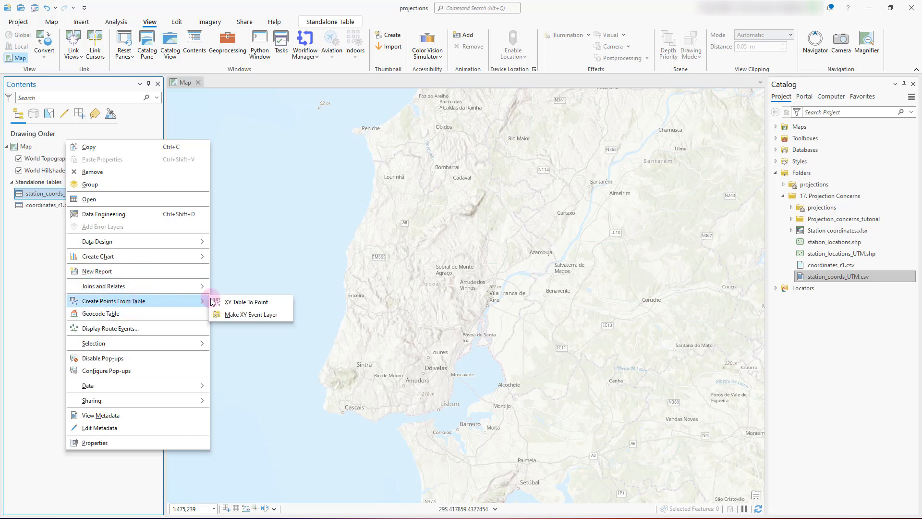
click(237, 304)
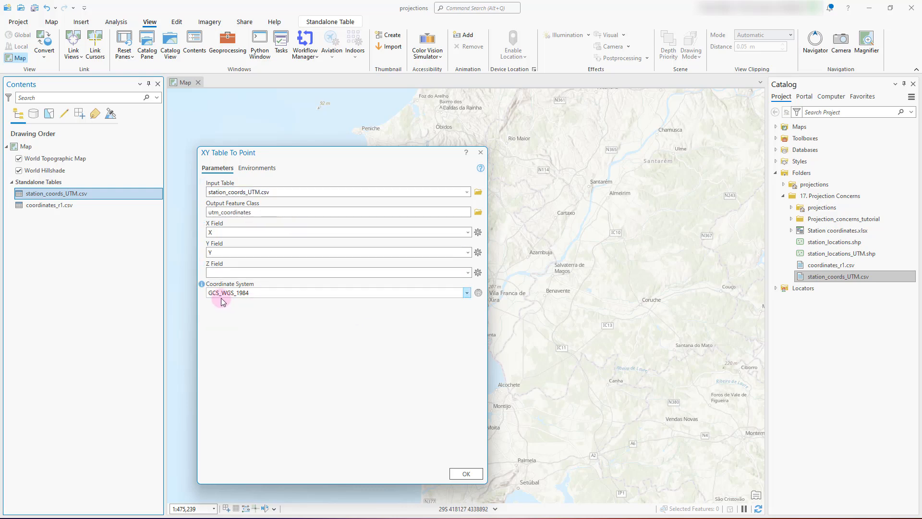
mouse_move(219, 302)
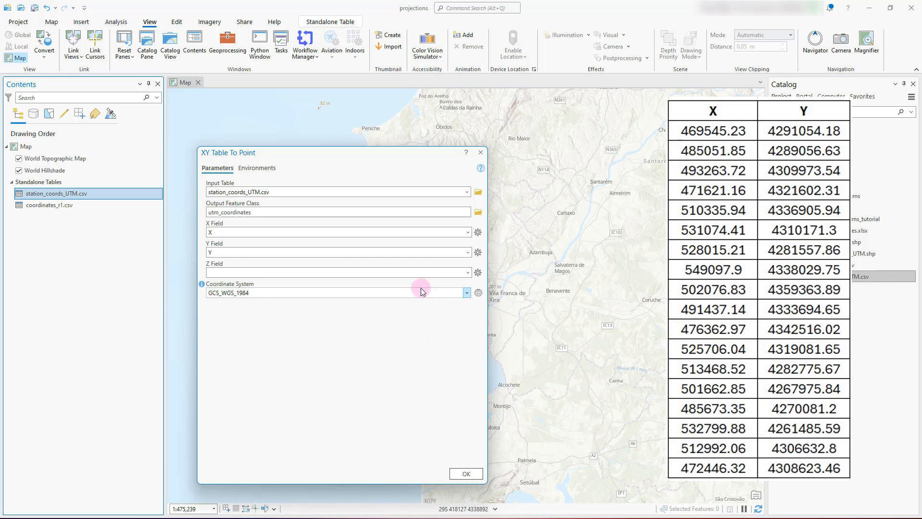
Open the tool's coordinate system chooser, enlarge it and collapse the geographic coordinate systems group.
click(478, 294)
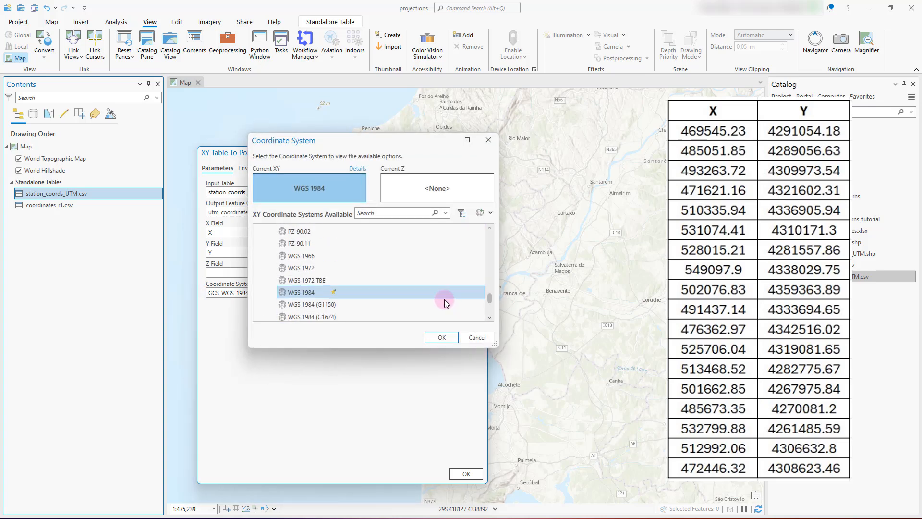
drag(498, 345, 602, 476)
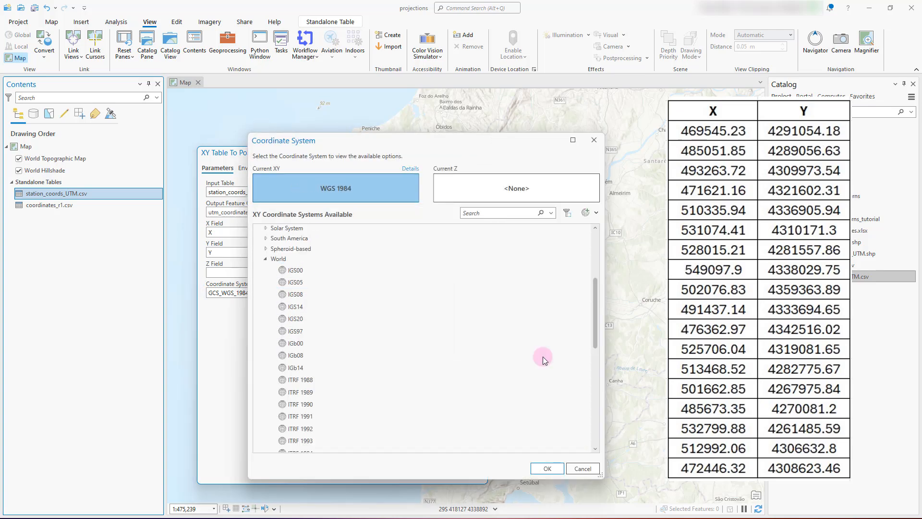
scroll(543, 357, up, 6)
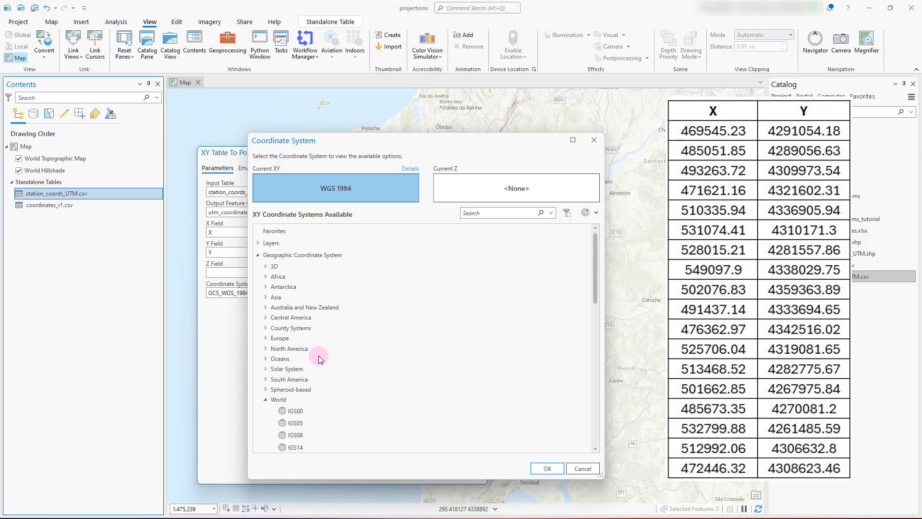
click(266, 400)
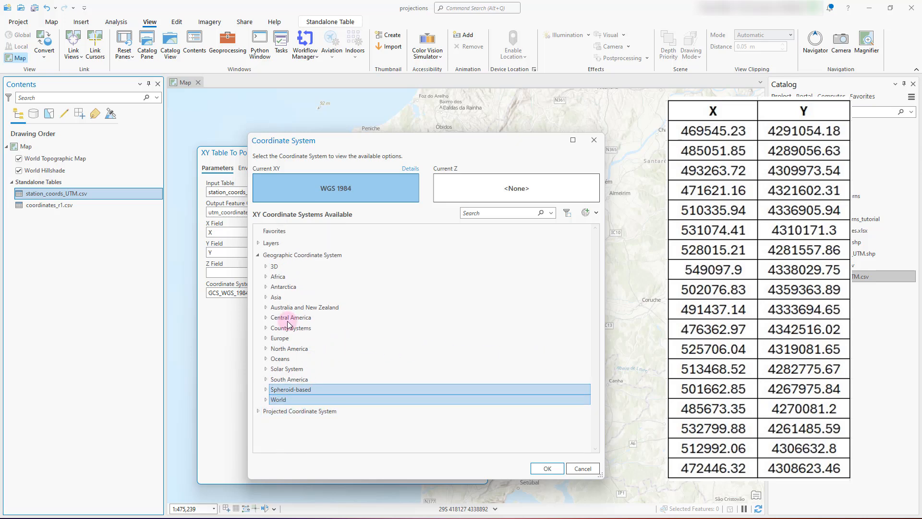
click(259, 255)
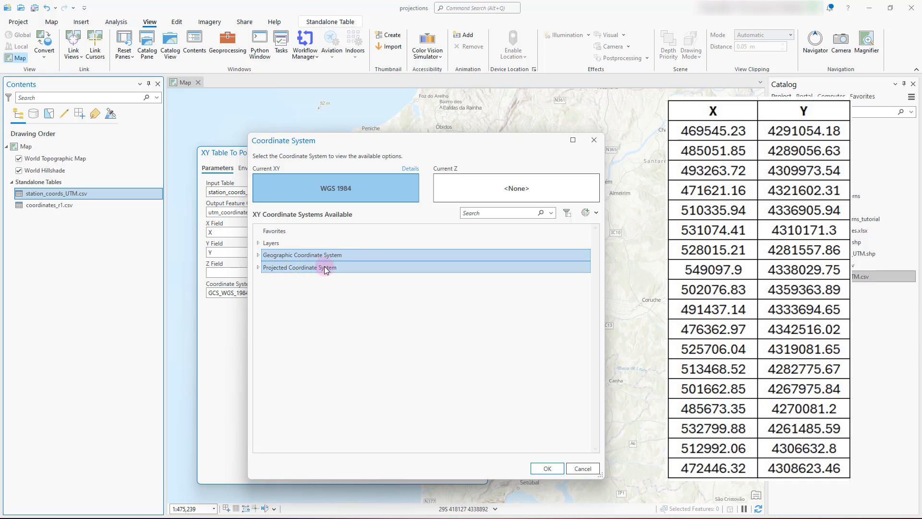
click(286, 269)
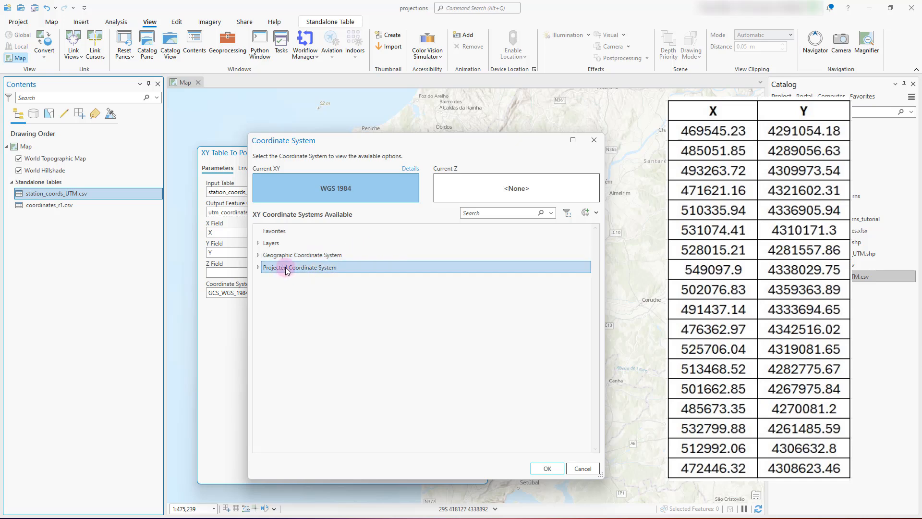
Set the coordinate system to WGS 1984 UTM Zone 29N from the projected northern-hemisphere systems and run the tool.
click(259, 267)
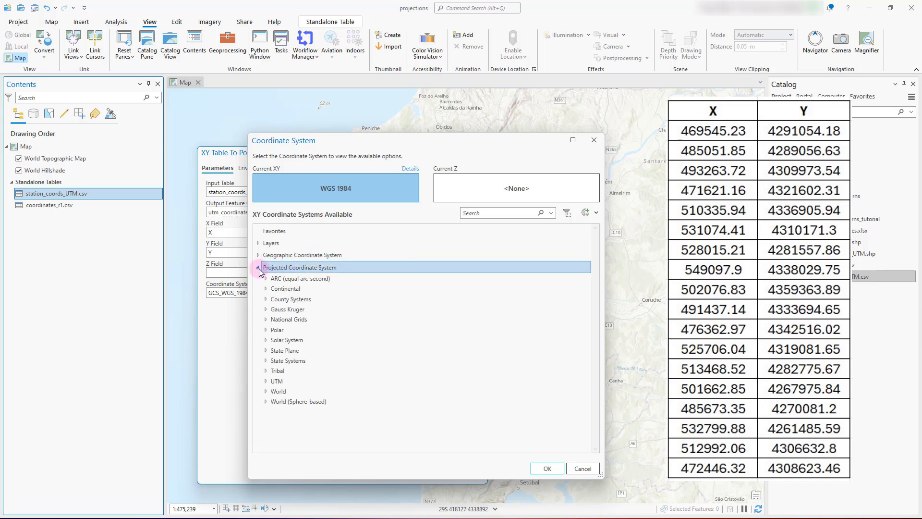
click(267, 382)
scroll(362, 379, down, 1)
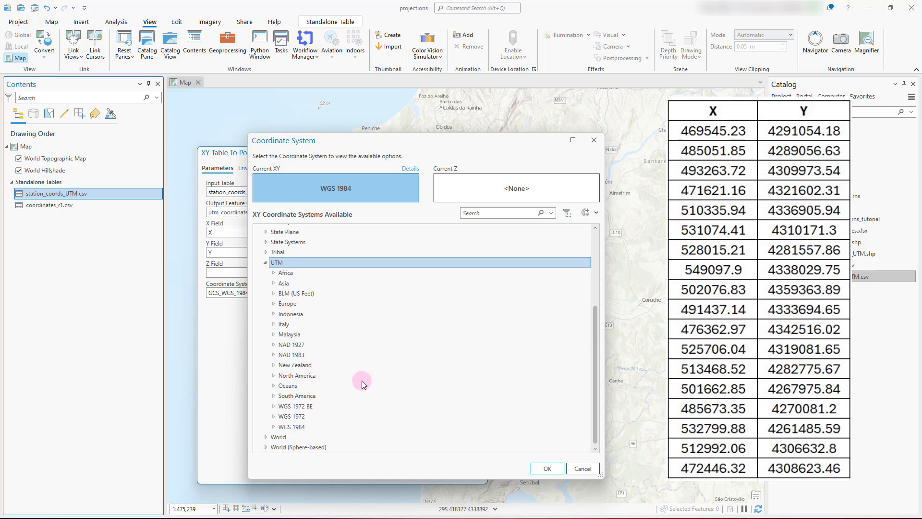
click(273, 427)
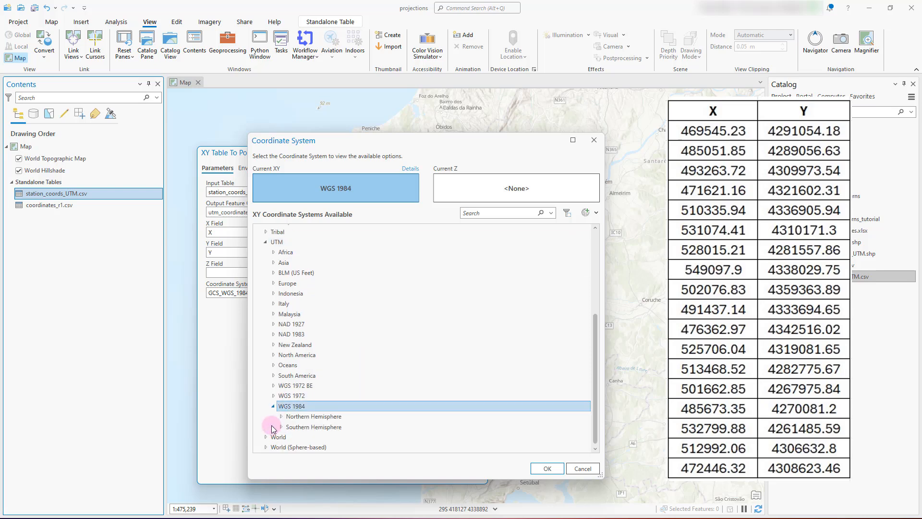
click(282, 417)
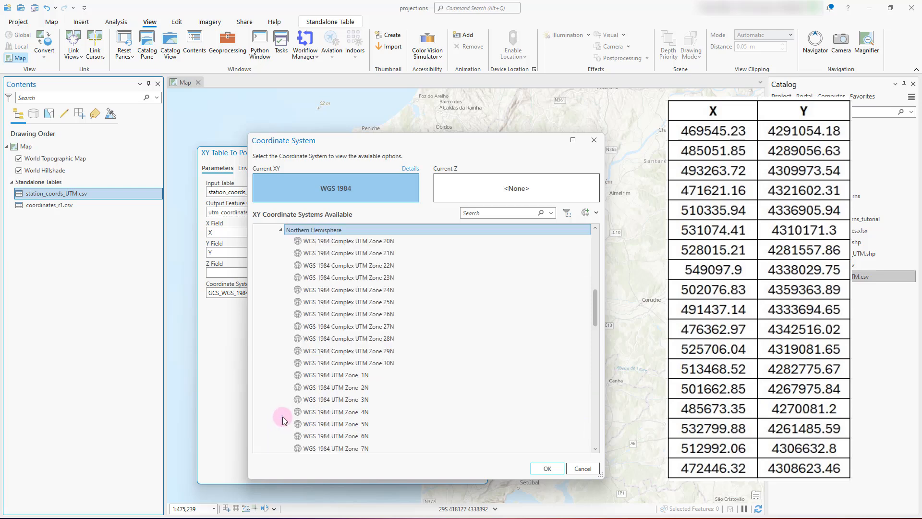
scroll(437, 355, down, 5)
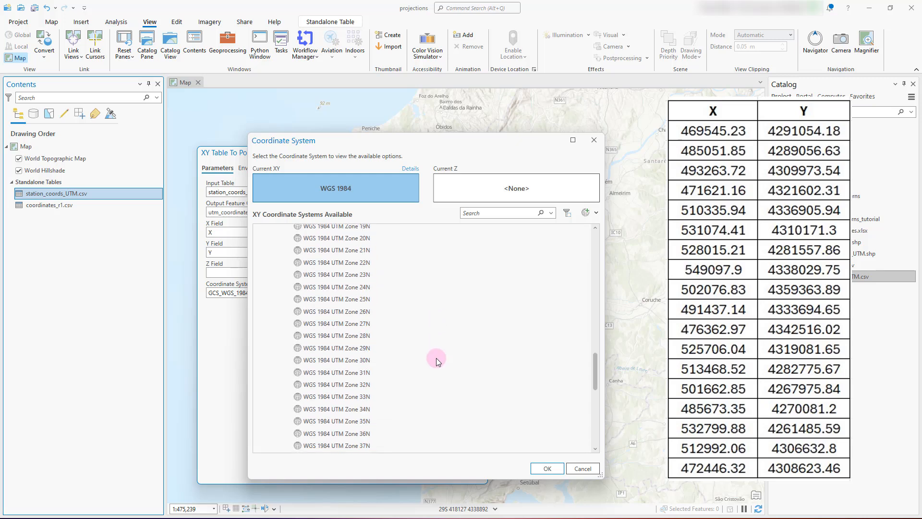
click(369, 375)
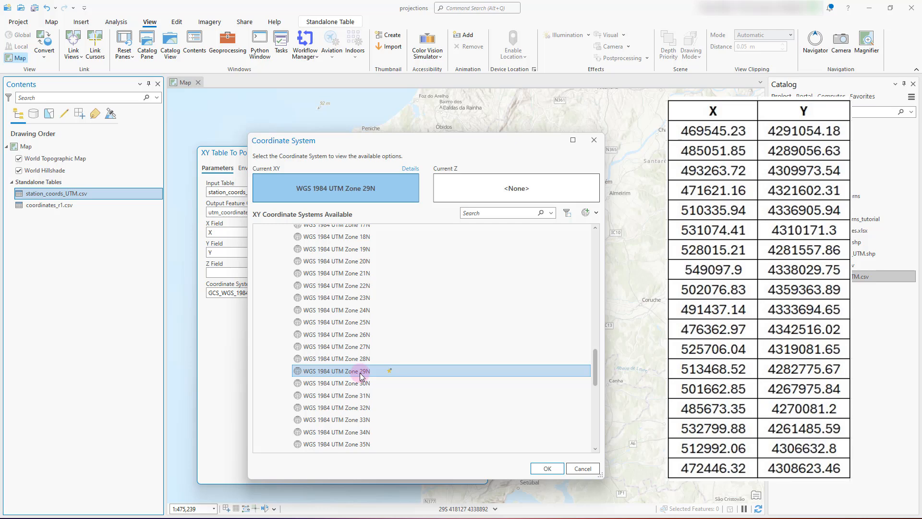
click(547, 468)
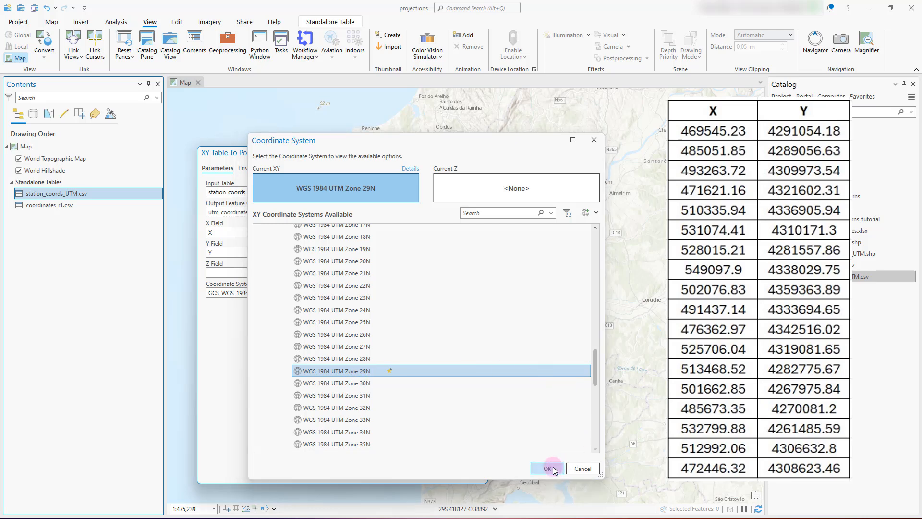
click(466, 475)
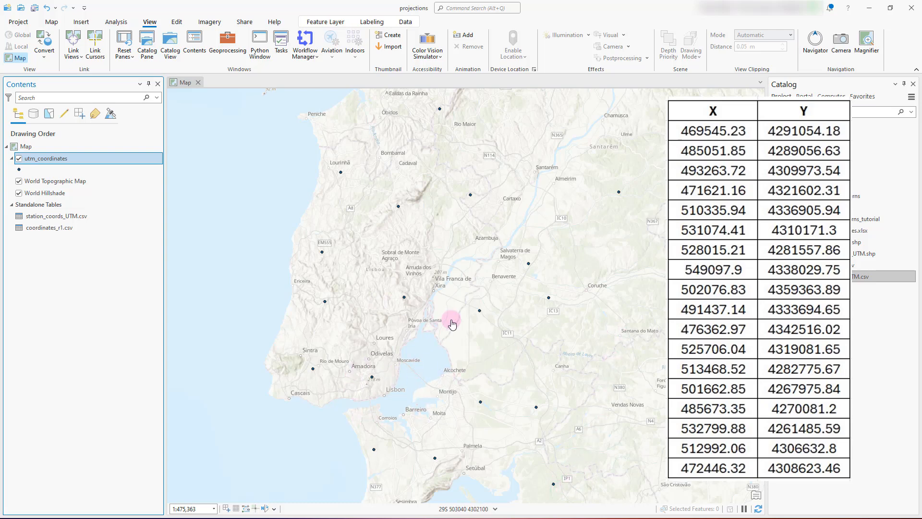
Set the utm_coordinates point symbol size to 6 pt and apply it.
click(20, 170)
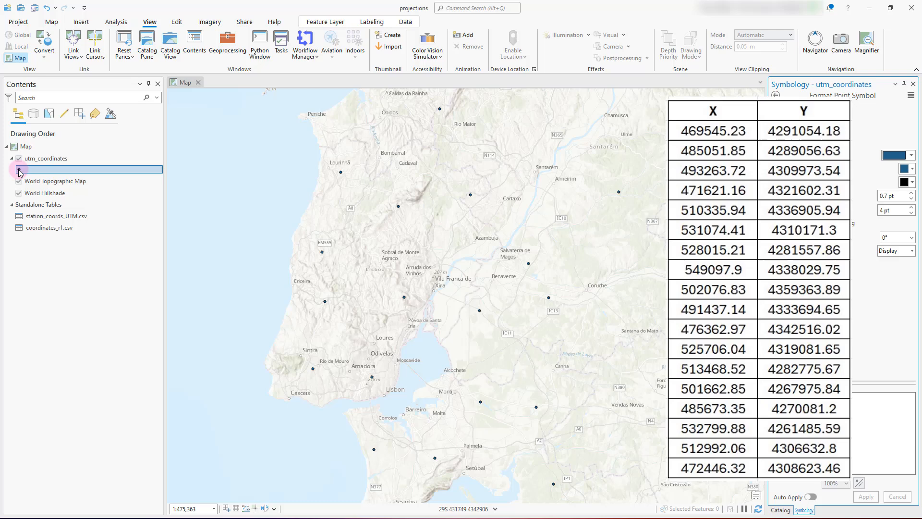
click(912, 208)
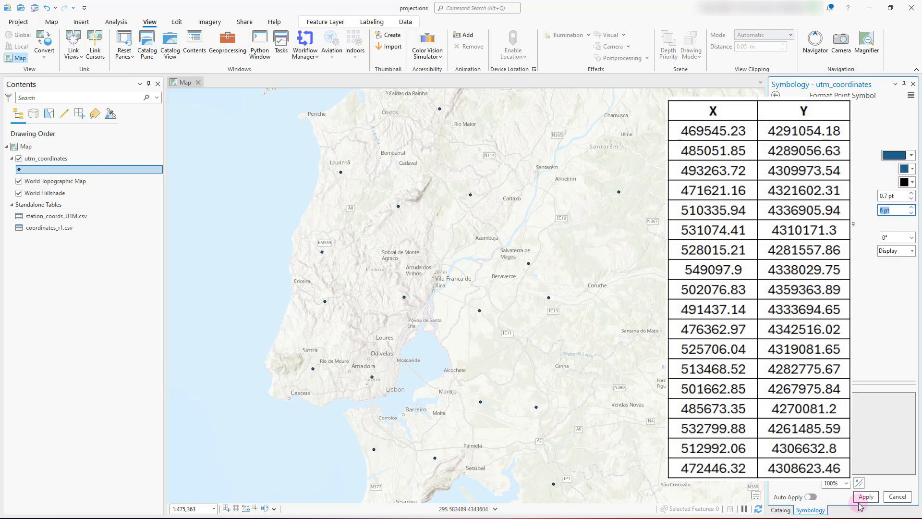
click(865, 496)
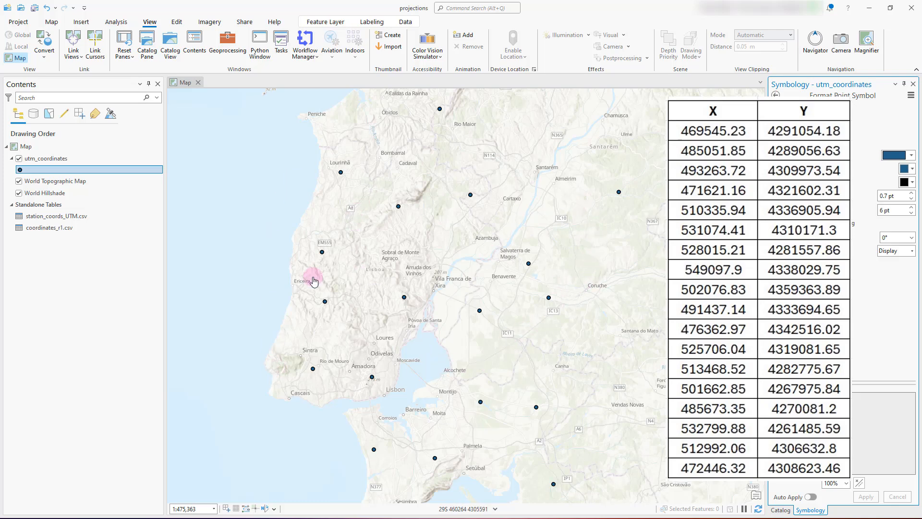
Review the utm_coordinates attribute table, select its second record to locate the point on the map, and close the table.
right_click(84, 162)
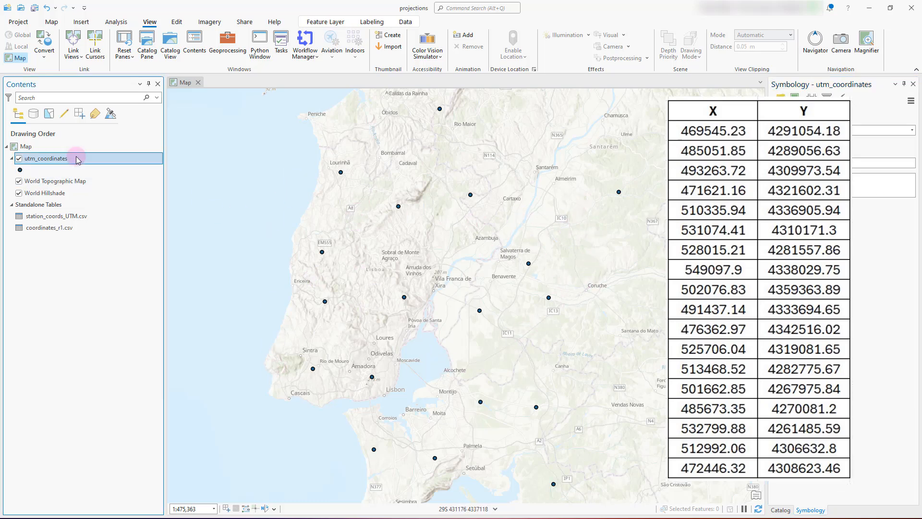
click(102, 168)
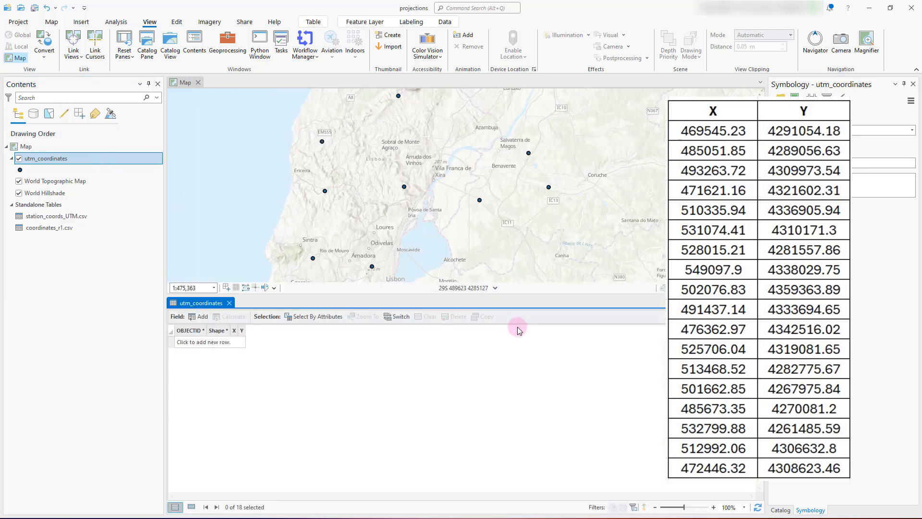
drag(317, 284, 307, 390)
click(288, 445)
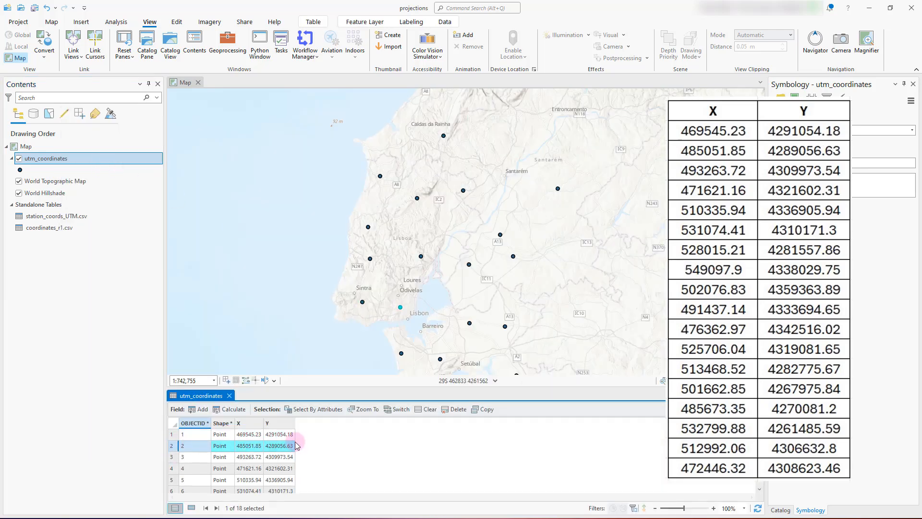
click(248, 435)
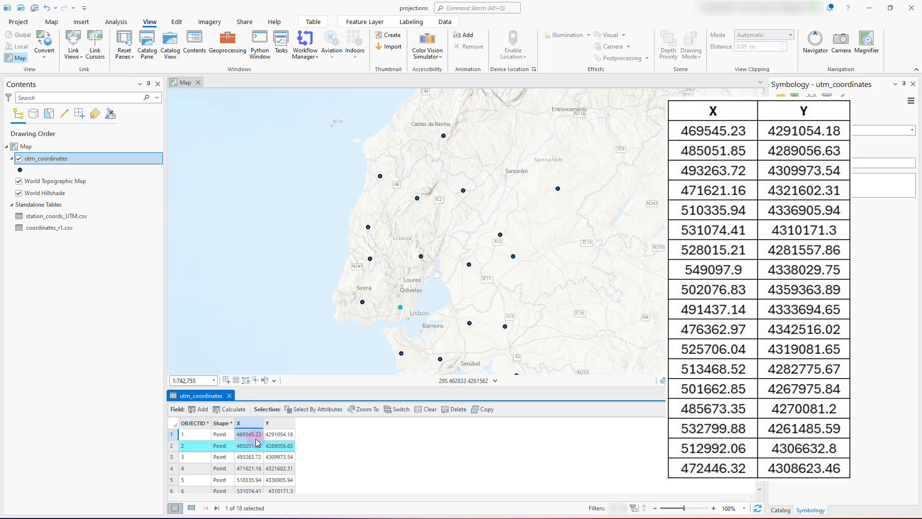
click(229, 395)
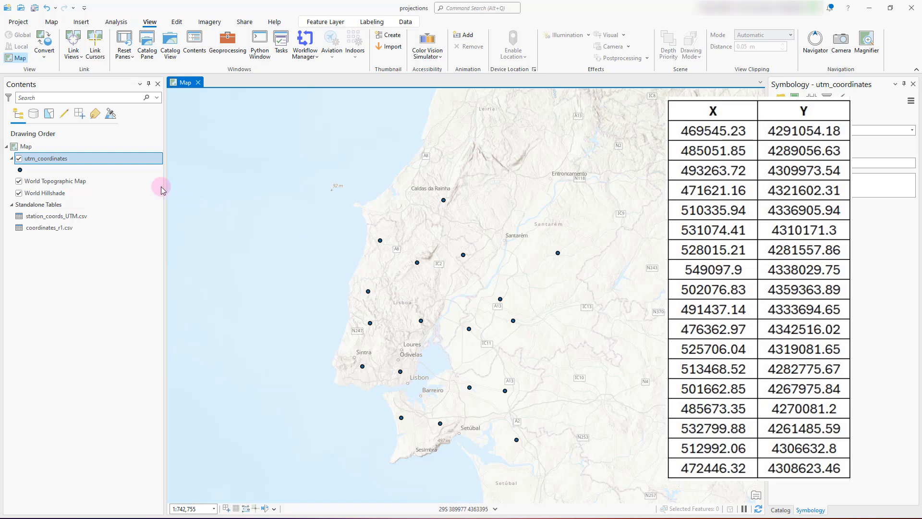
click(94, 163)
right_click(77, 160)
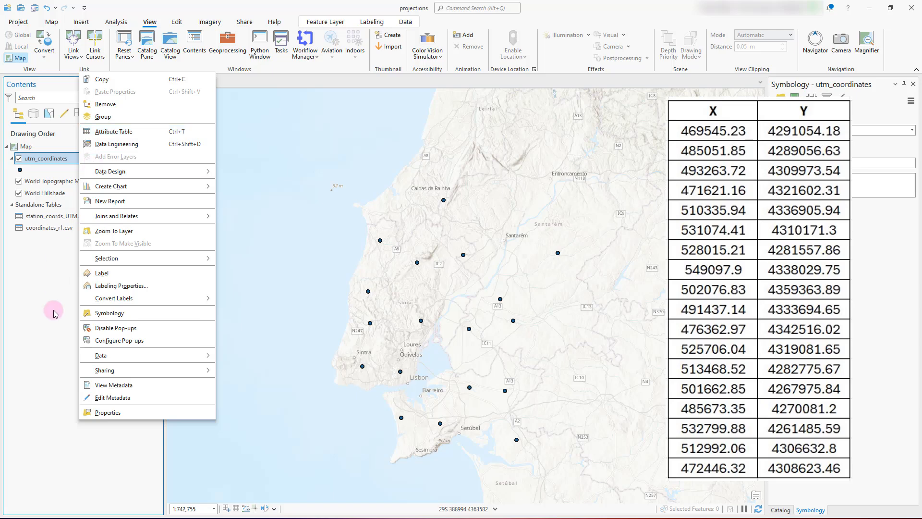
click(53, 344)
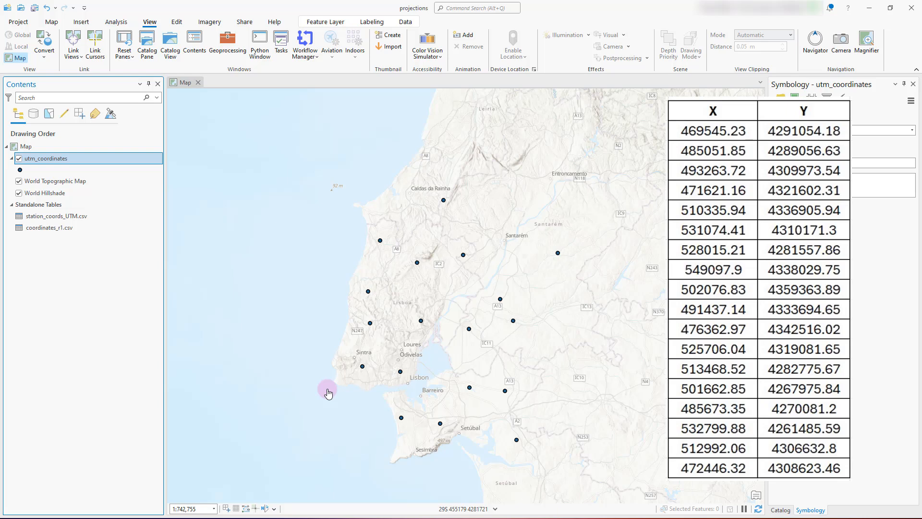
click(282, 304)
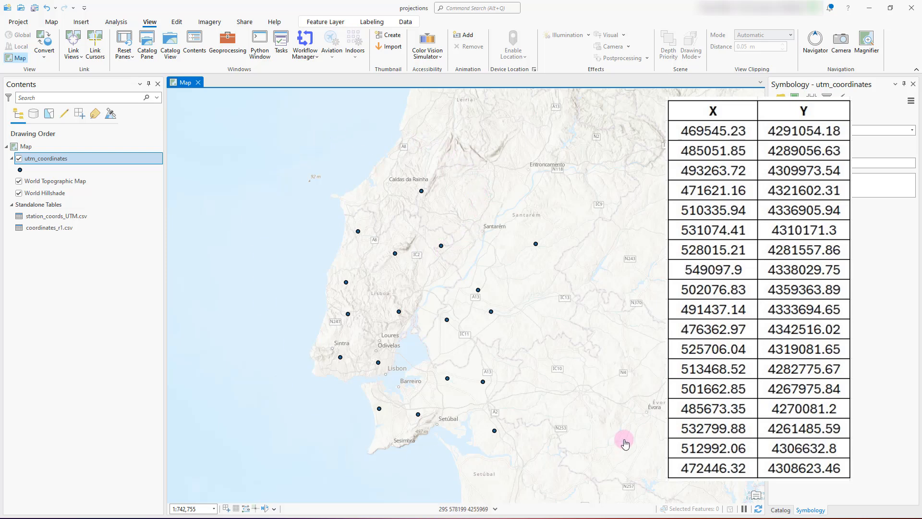
Check the current XY coordinate system in the map's properties, then close them without changes.
click(67, 149)
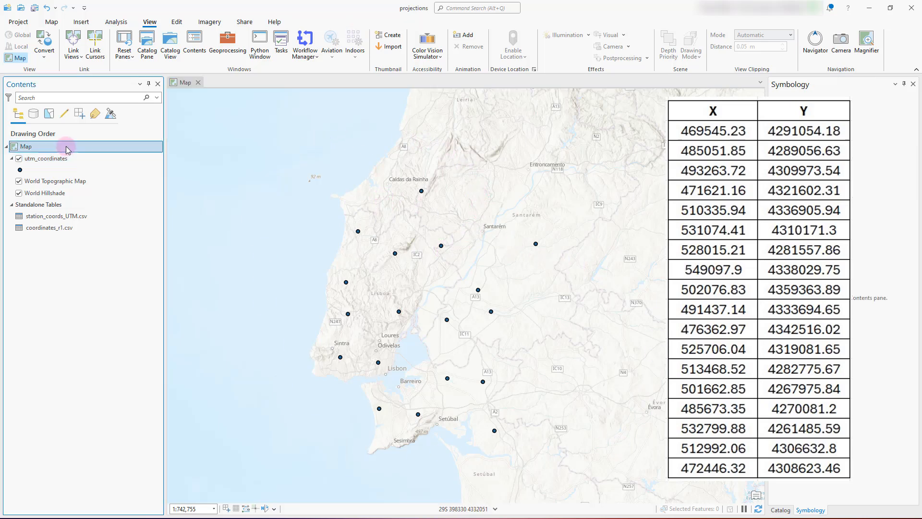
right_click(67, 149)
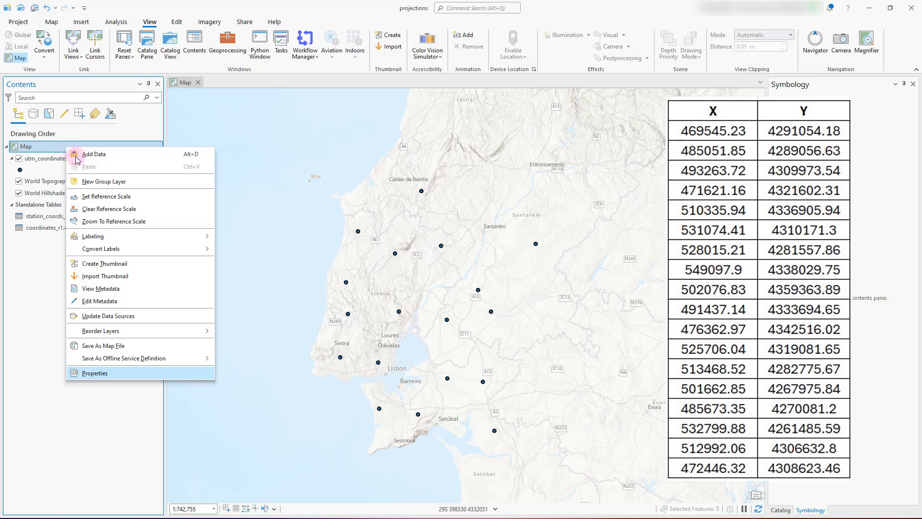
click(94, 373)
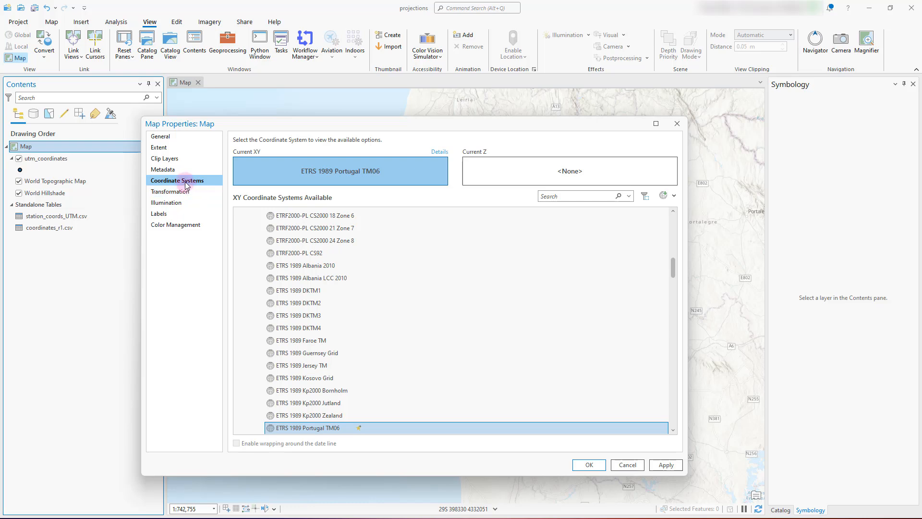
scroll(297, 390, down, 2)
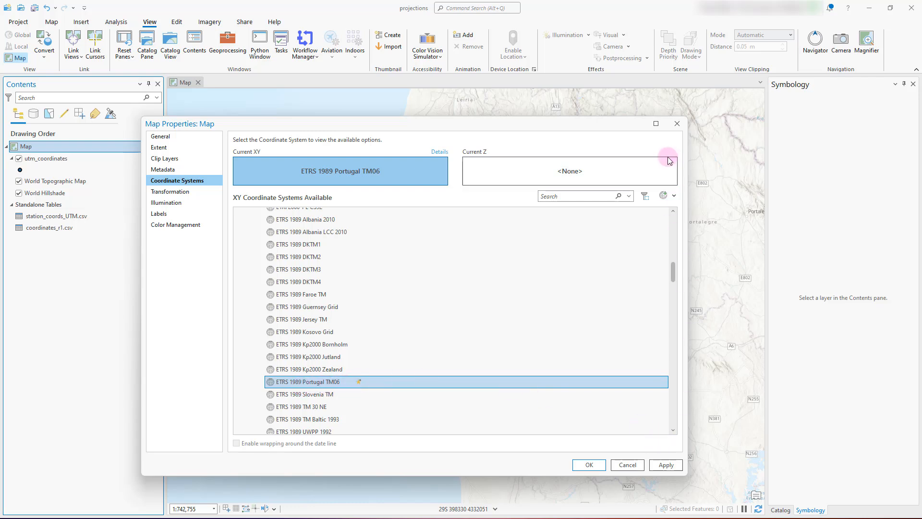
click(678, 123)
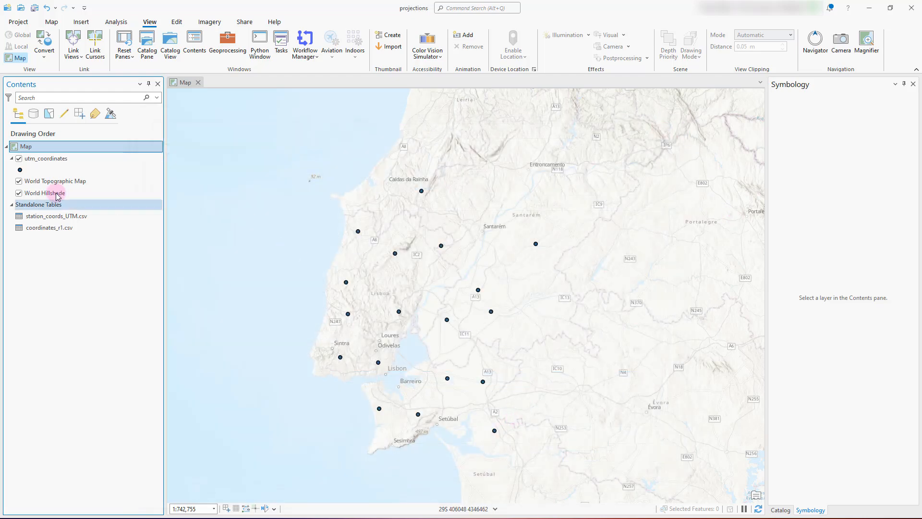
Check the projected coordinate system in the utm_coordinates layer's source properties, then close them without changes.
click(48, 163)
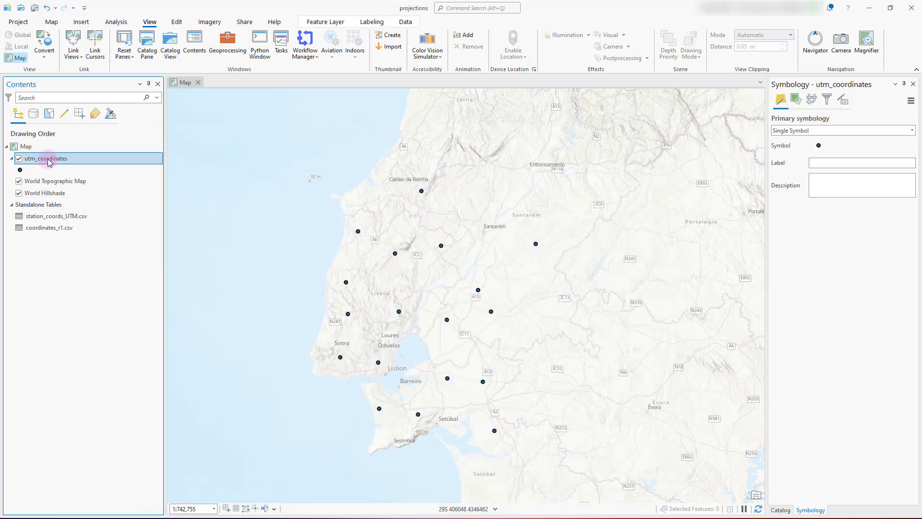
right_click(49, 163)
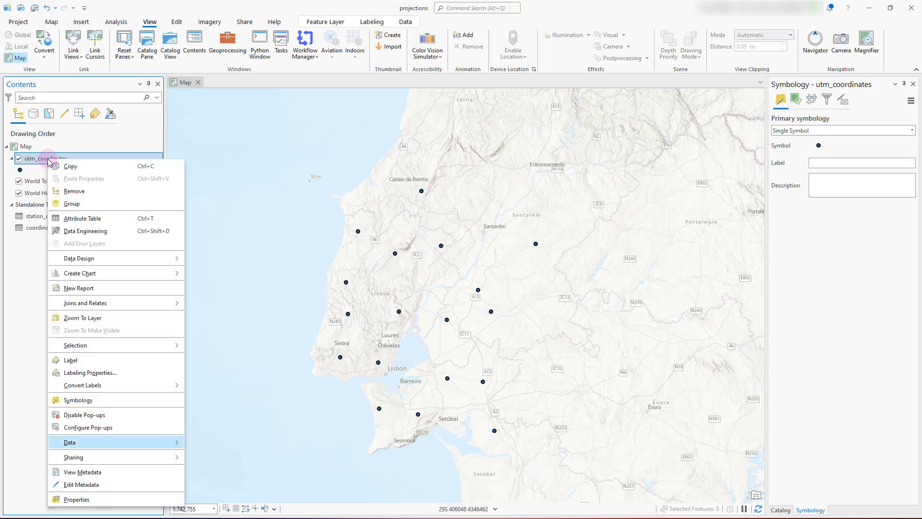
click(105, 503)
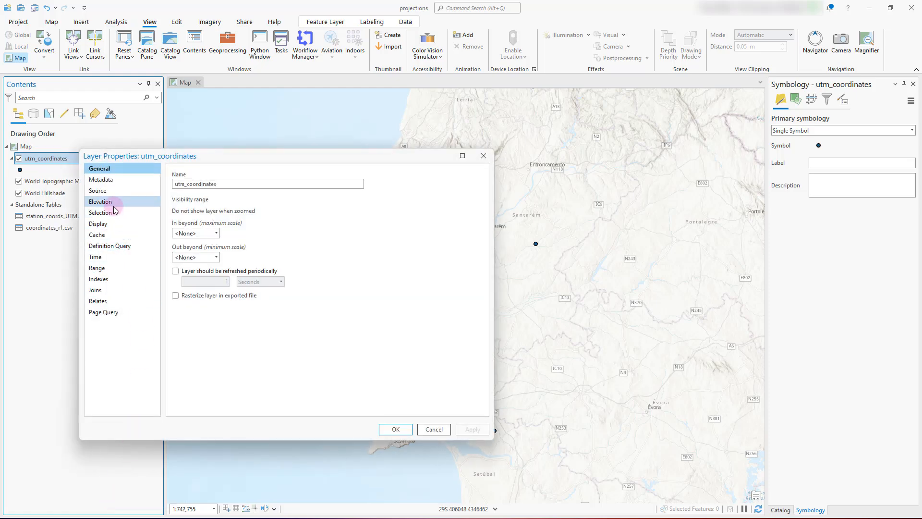
click(116, 193)
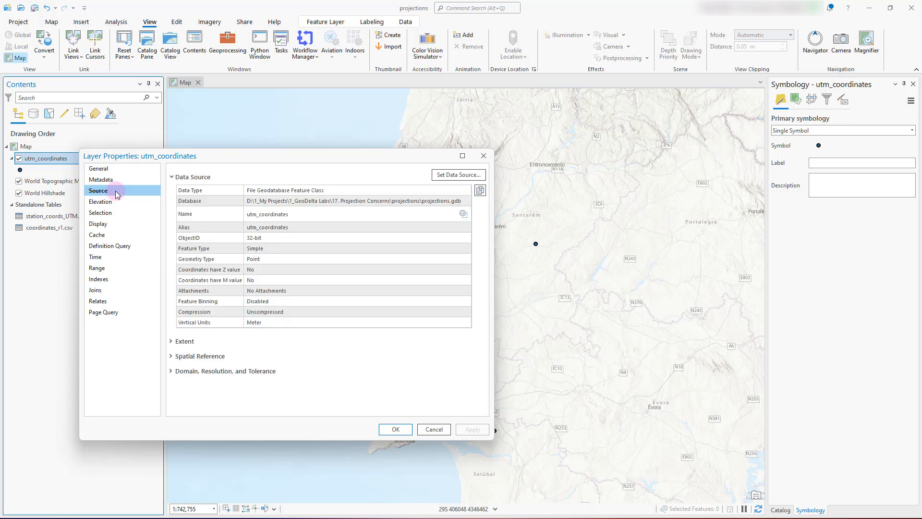
click(171, 357)
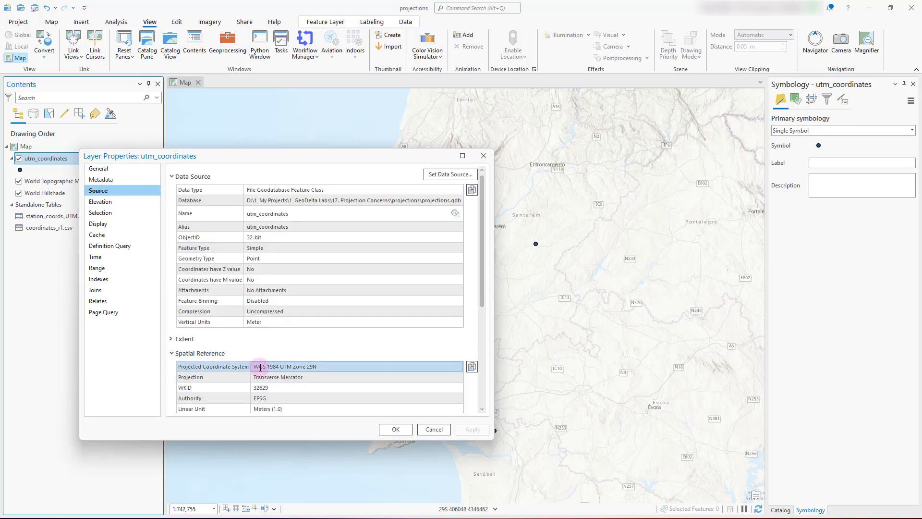
drag(257, 368, 326, 367)
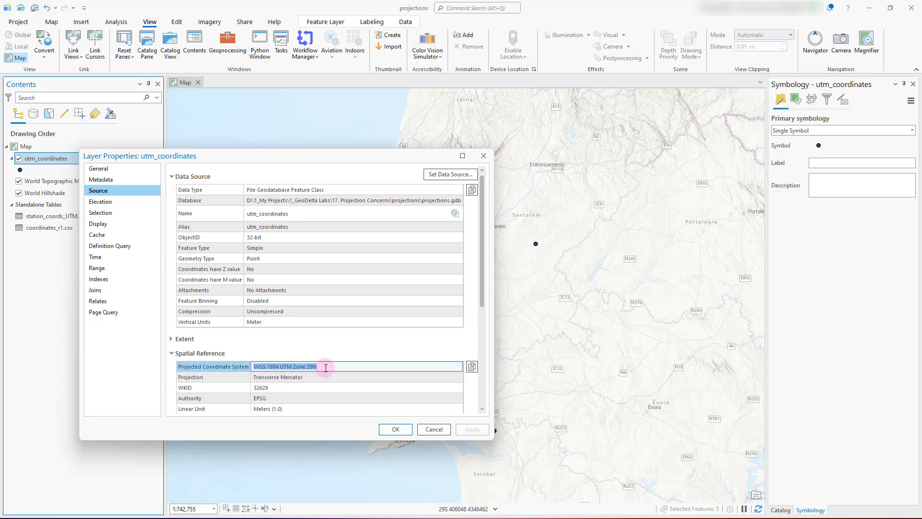
click(484, 155)
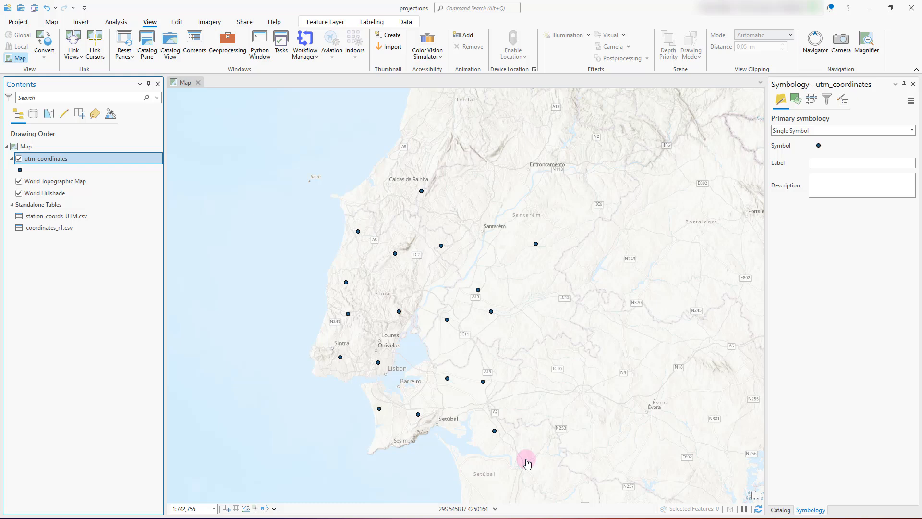
Start exporting the utm_coordinates features, naming the output statons_ETRS89_PTTM06 in the 17. Projection Concerns folder.
click(57, 162)
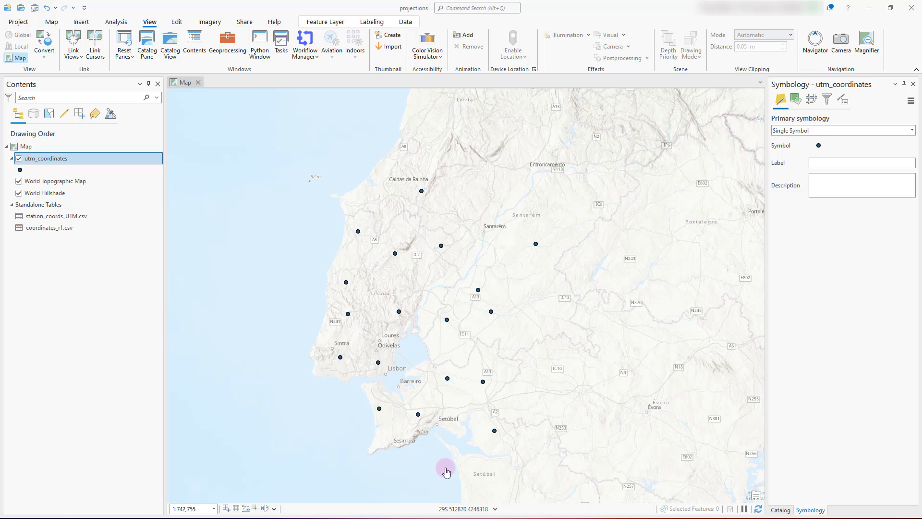
right_click(76, 160)
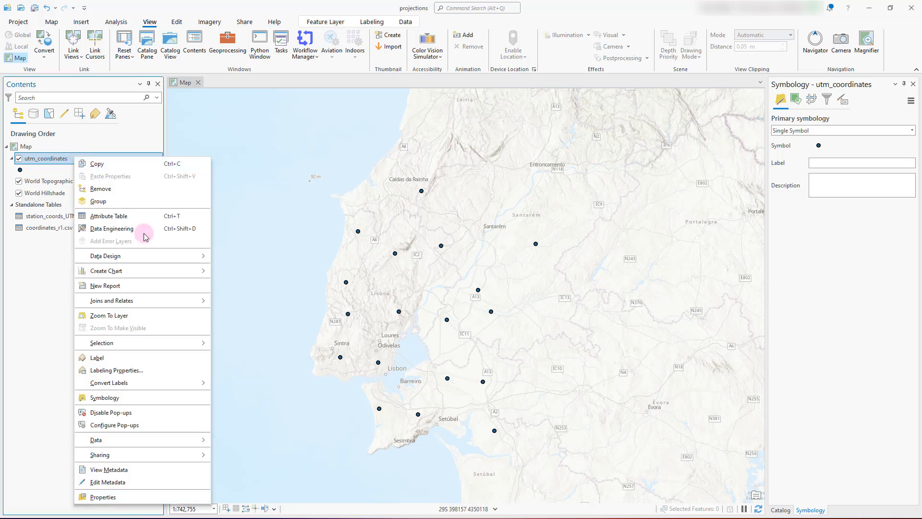
mouse_move(160, 439)
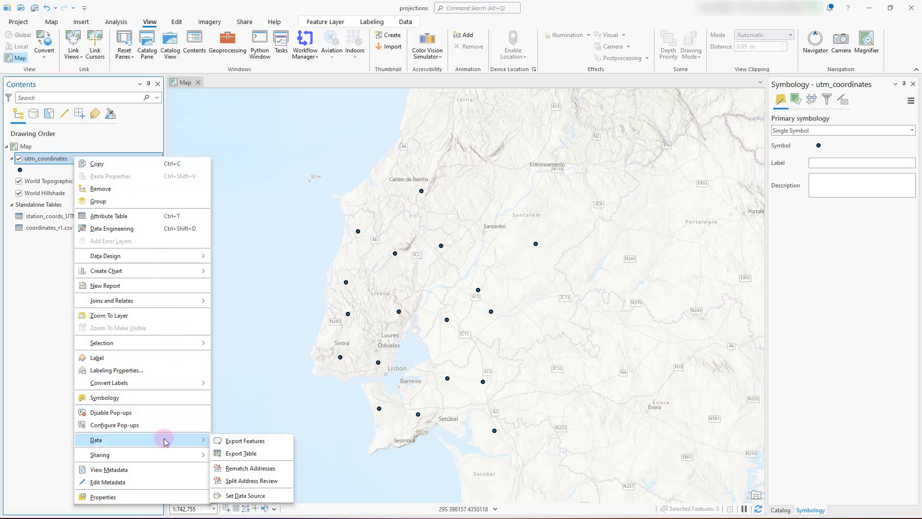
click(245, 441)
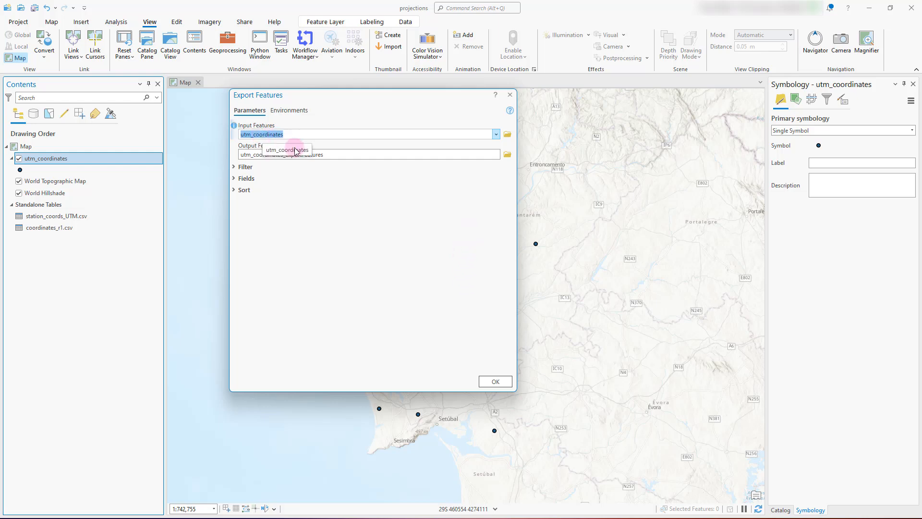
click(508, 155)
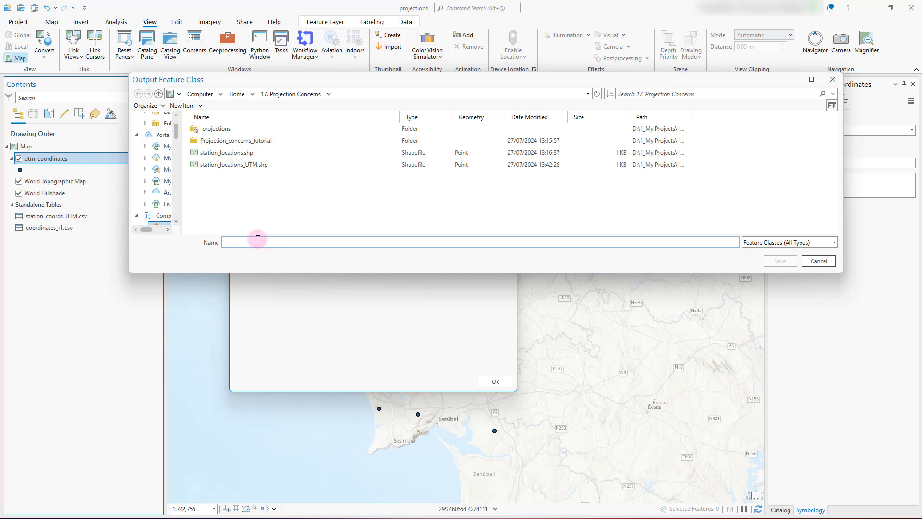
text(statons_ETRS)
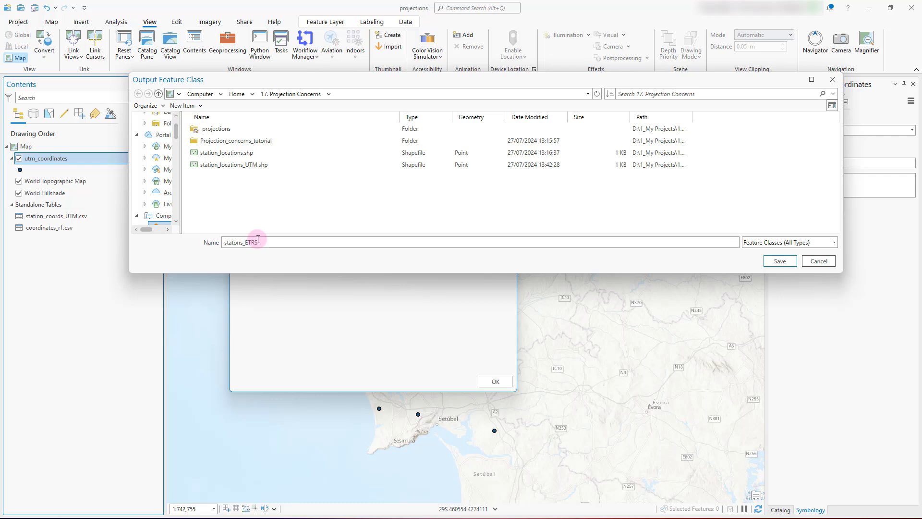
text(89_PTTM06)
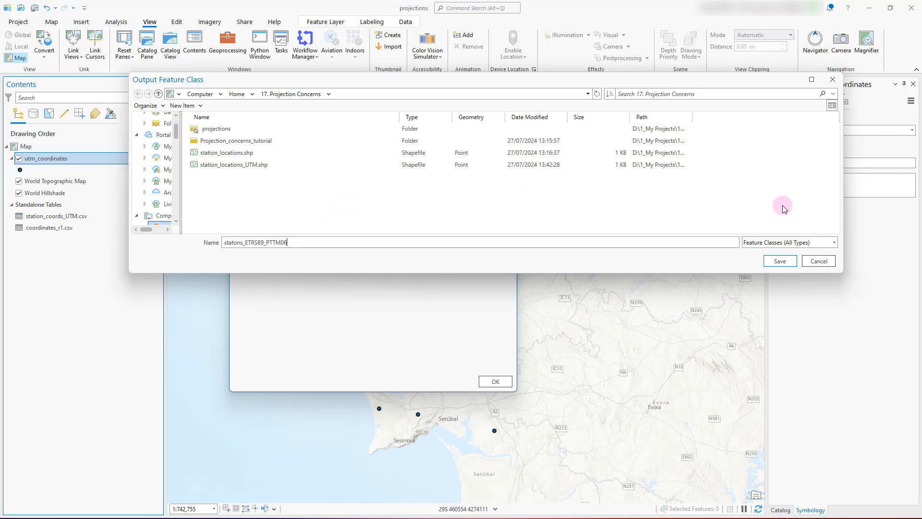
click(780, 261)
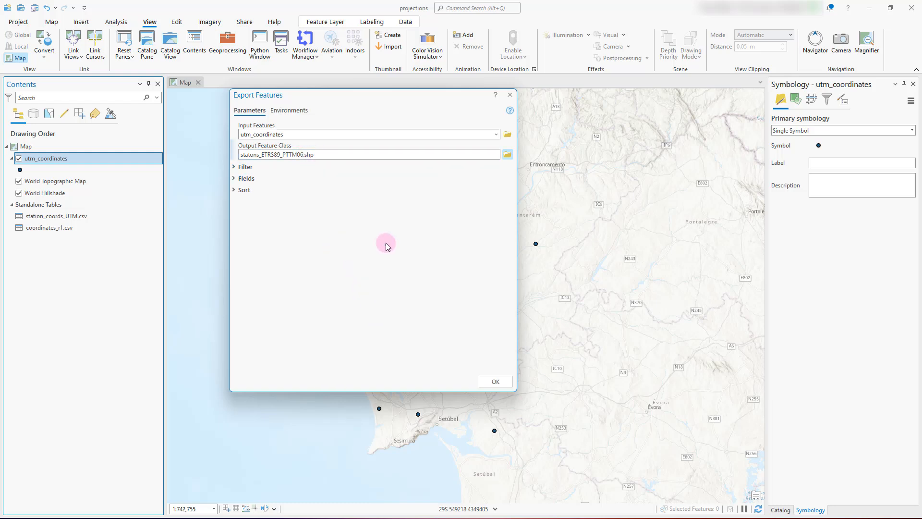
Set the export's output coordinate system to the current map's ETRS_1989_Portugal_TM06 and run the export.
click(285, 111)
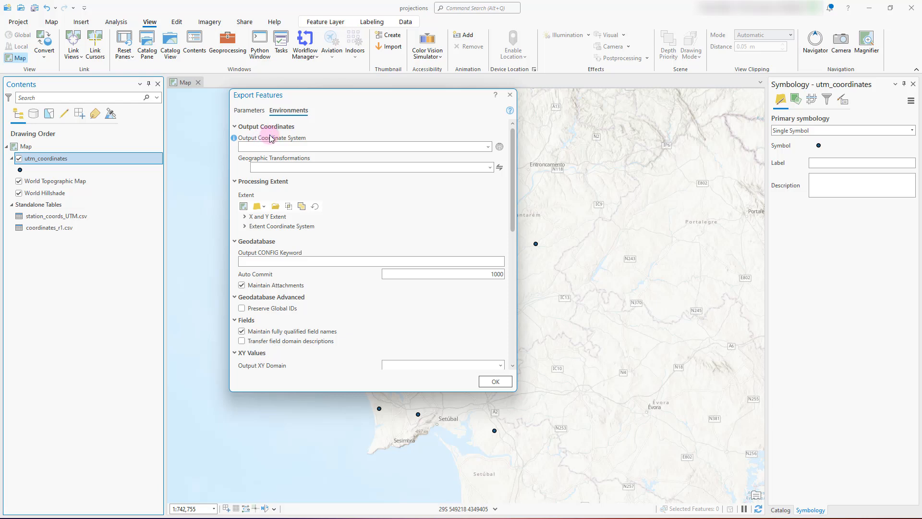
click(488, 147)
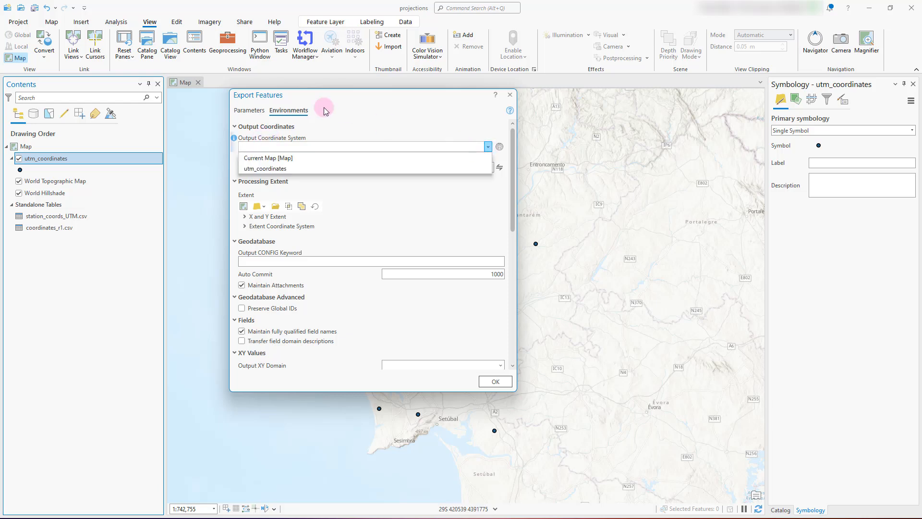
click(268, 160)
mouse_move(254, 148)
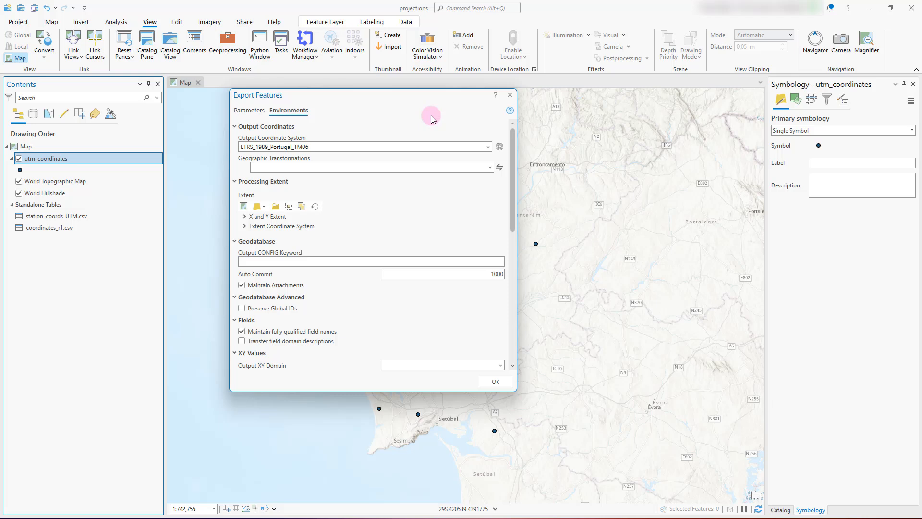
click(255, 113)
click(494, 382)
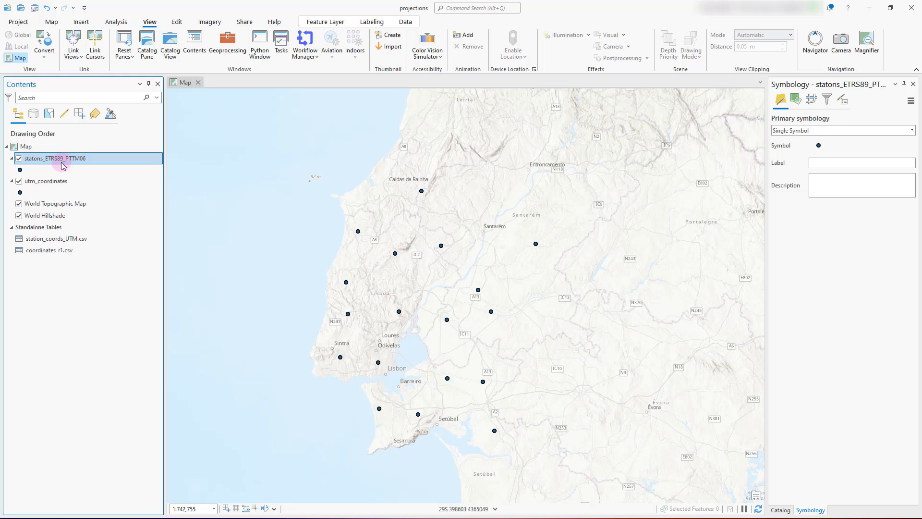
Turn off the utm_coordinates layer and remove it from the map.
click(44, 182)
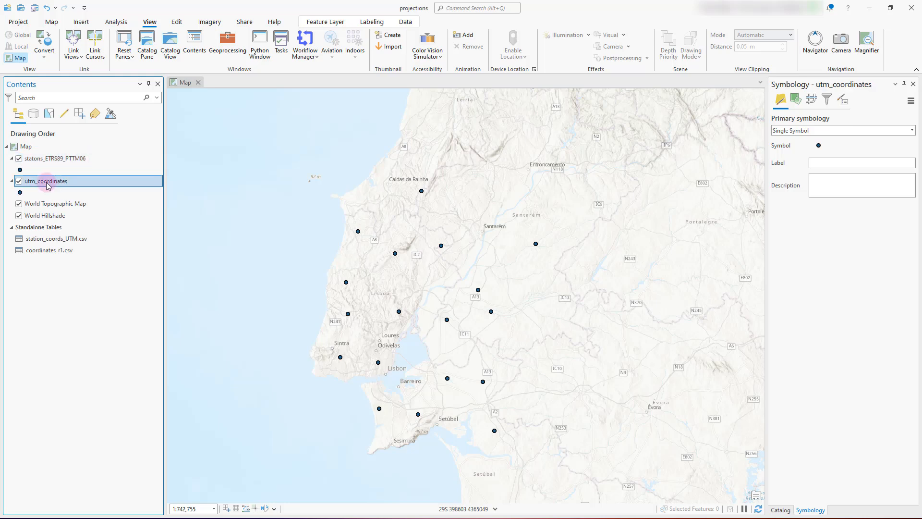
click(19, 181)
right_click(57, 186)
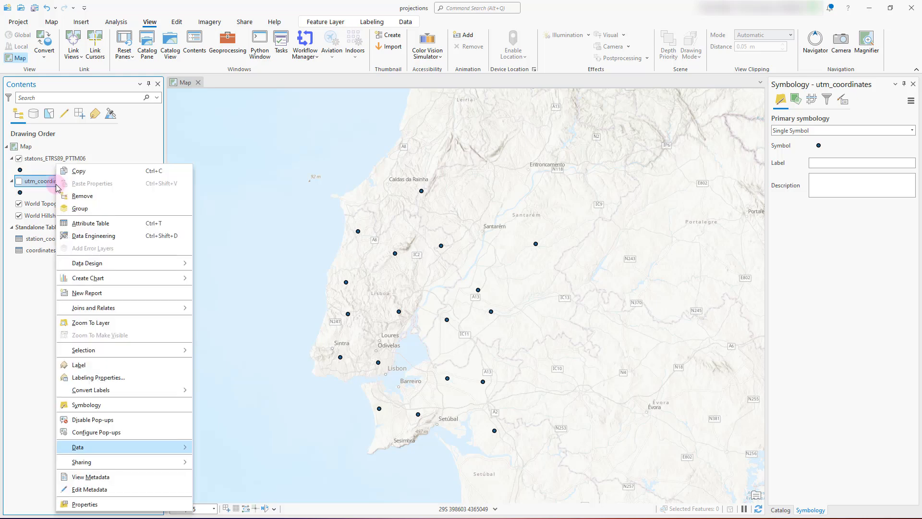
click(90, 196)
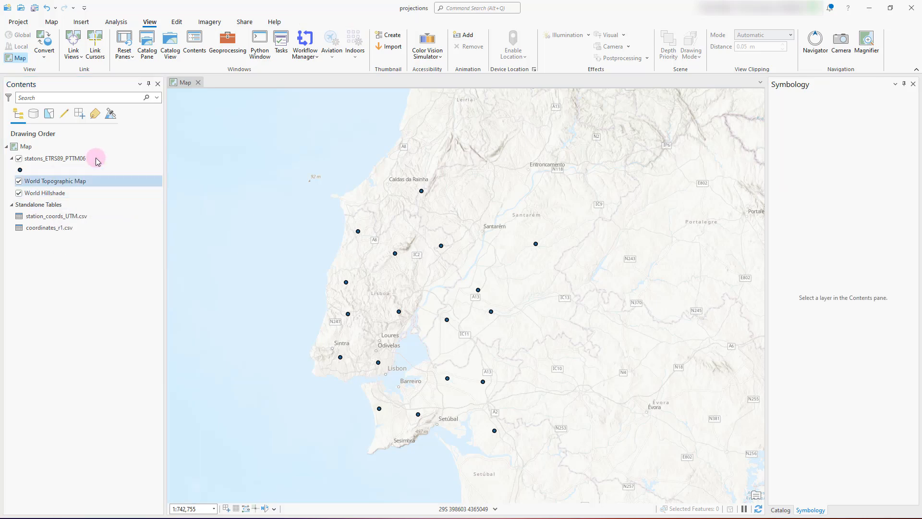
Check the spatial reference in the source properties of the statons_ETRS89_PTTM06 layer, then close them without changes.
click(75, 163)
right_click(76, 165)
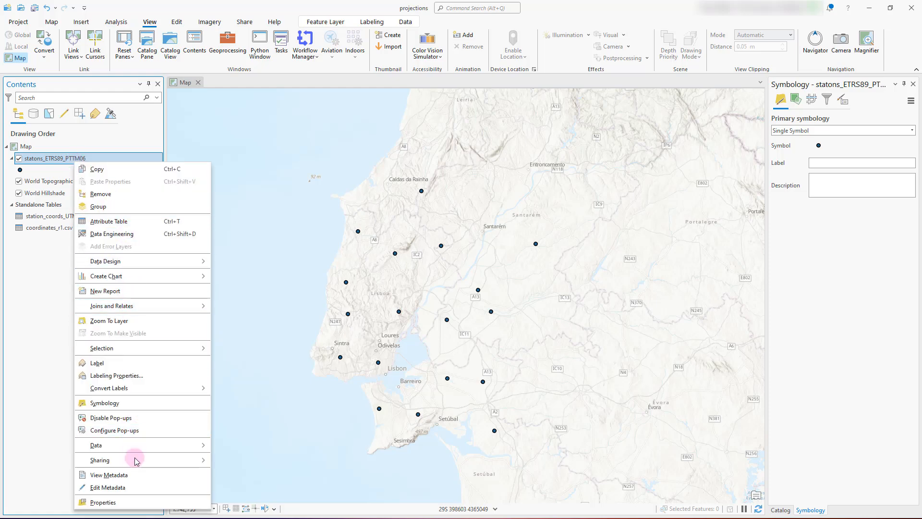
click(123, 502)
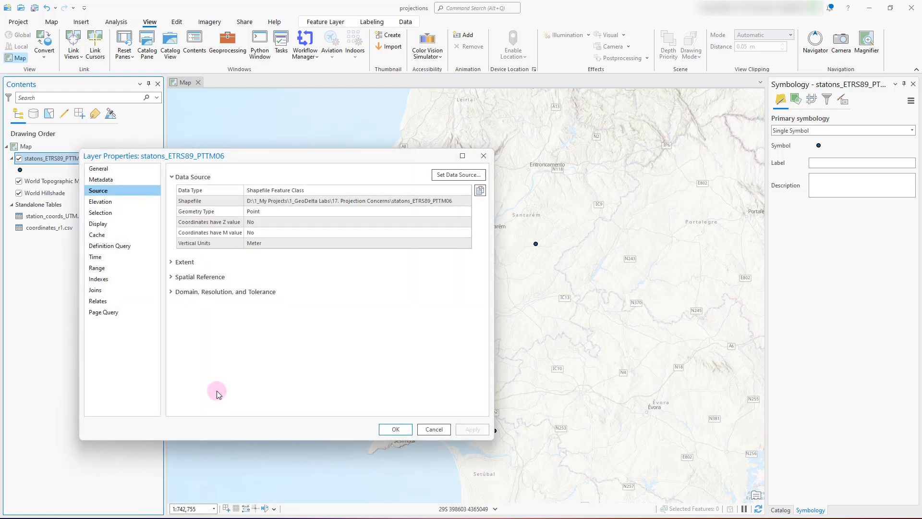
click(171, 277)
click(282, 287)
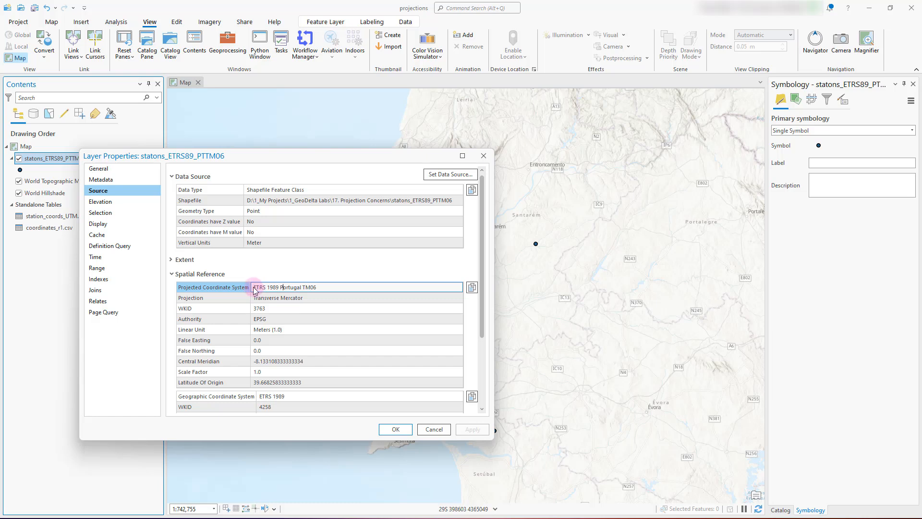
click(309, 296)
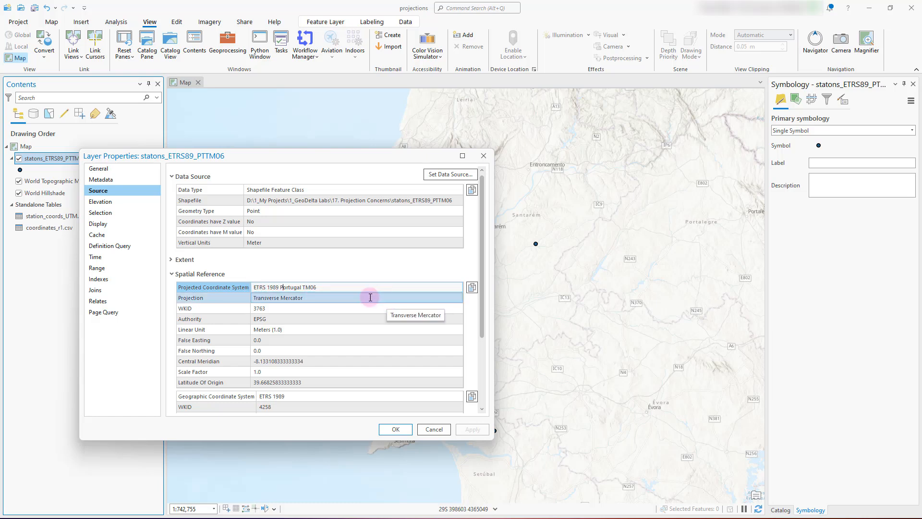
click(303, 288)
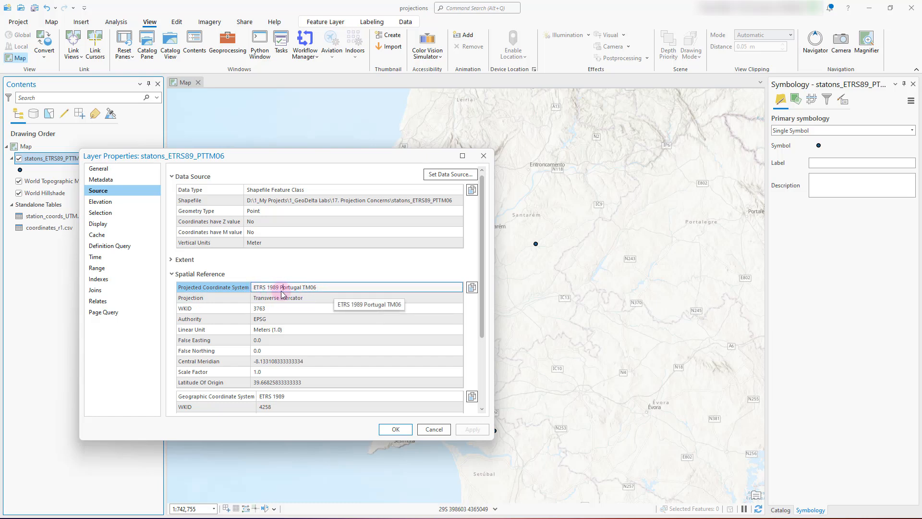
drag(281, 288, 366, 272)
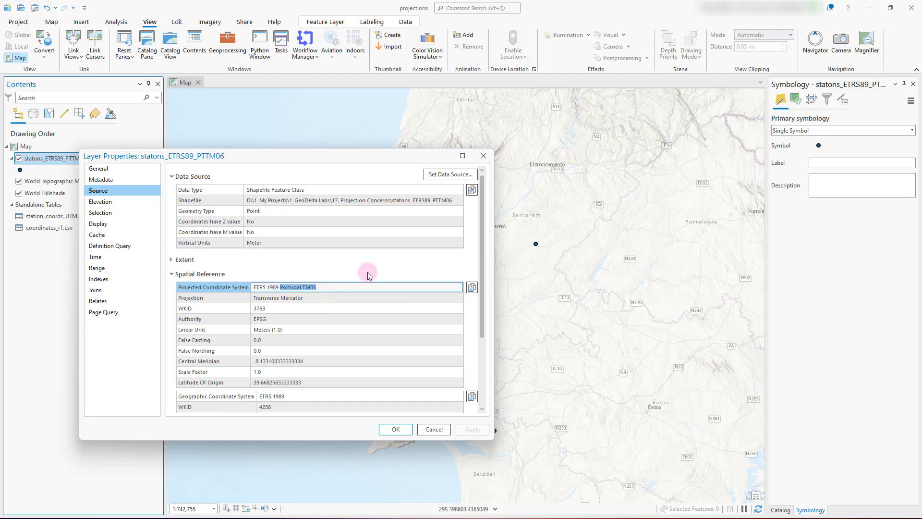
click(483, 156)
Open the statons_ETRS89_PTTM06 attribute table and widen its coordinate columns.
right_click(76, 160)
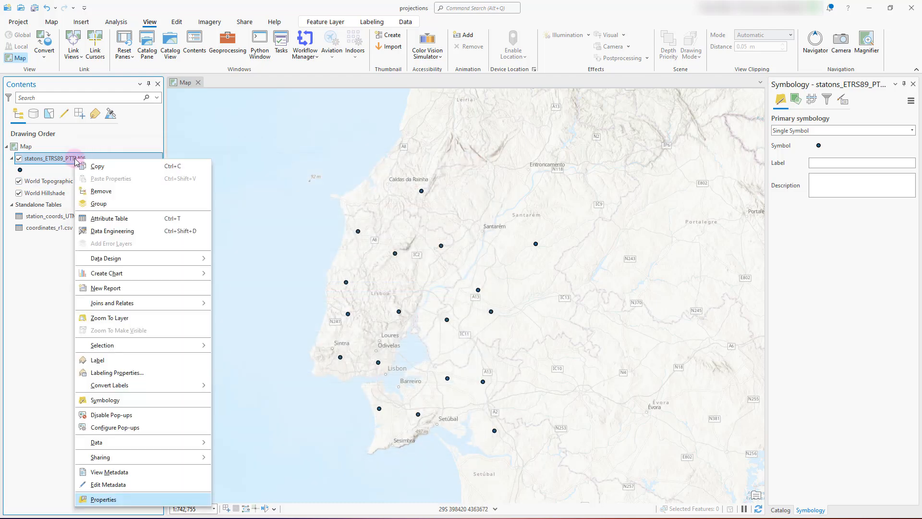
click(115, 218)
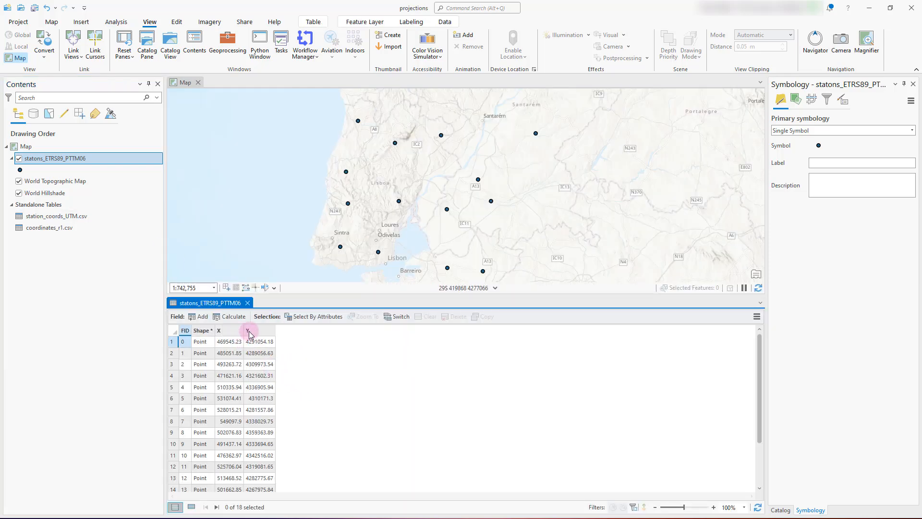
drag(250, 334, 306, 335)
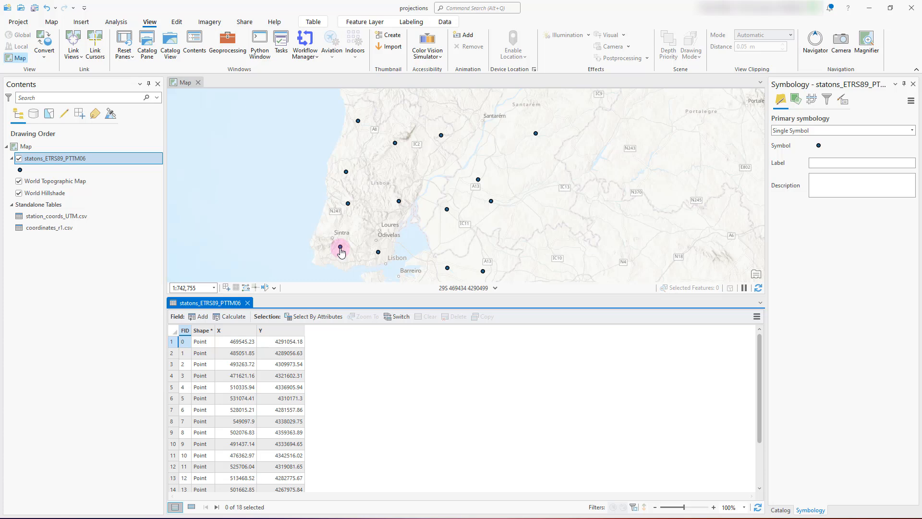
Recalculate the X field of statons_ETRS89_PTTM06 with Calculate Geometry, using the Point x-coordinate property.
right_click(235, 331)
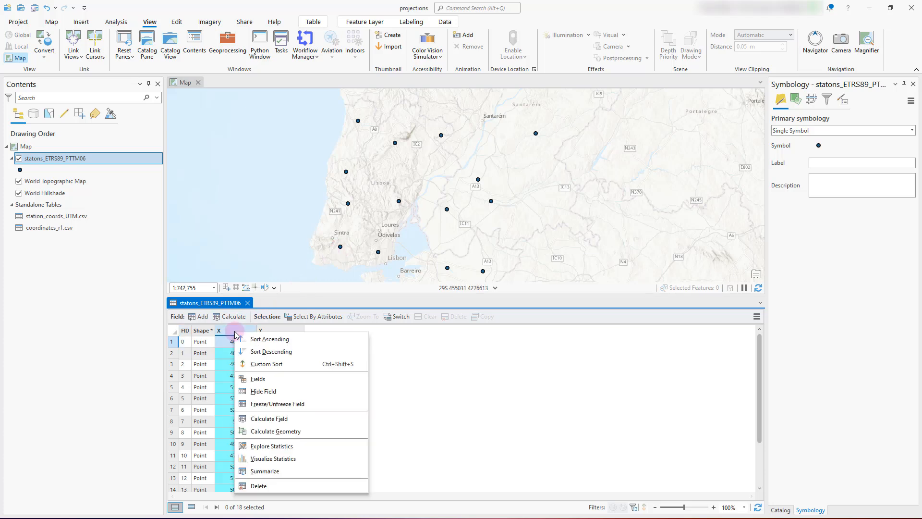
click(293, 432)
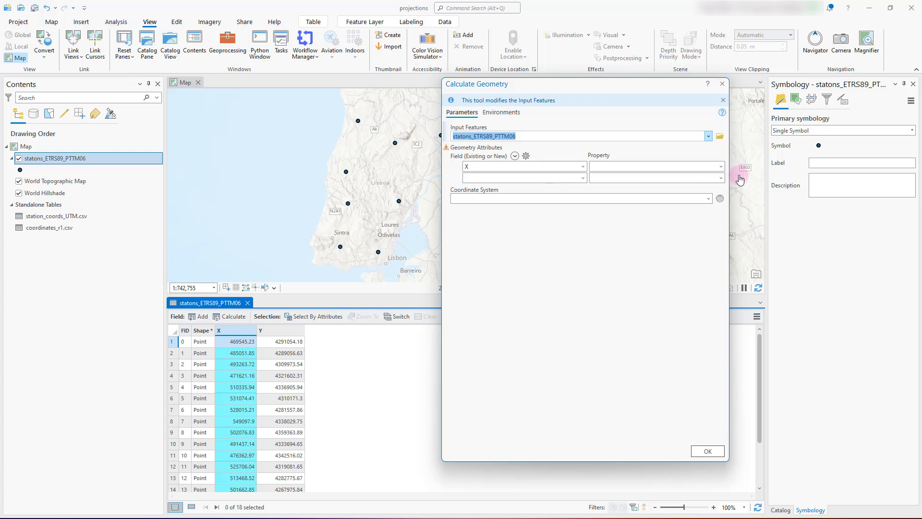
click(720, 166)
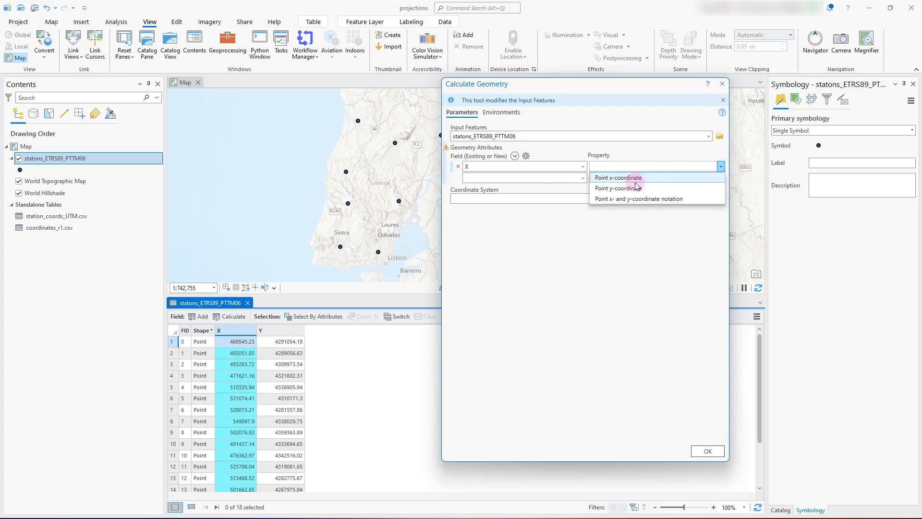
click(621, 181)
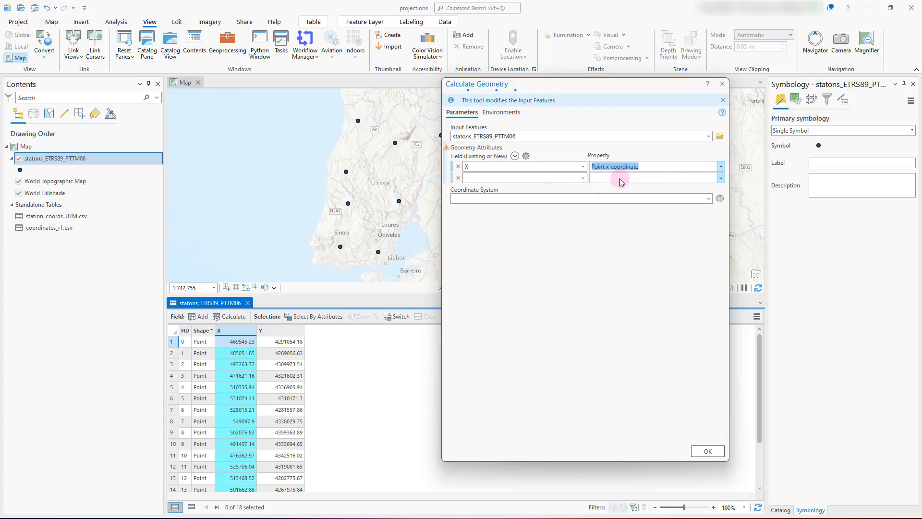
click(708, 451)
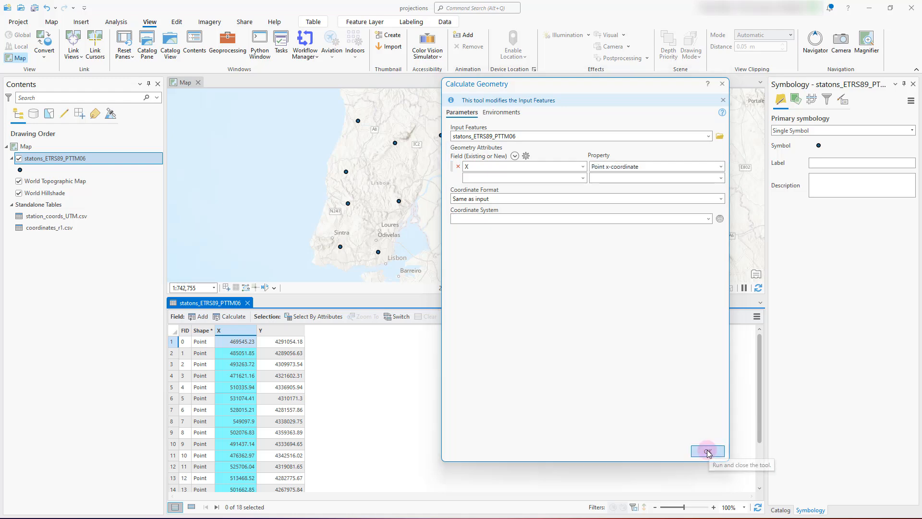
click(235, 341)
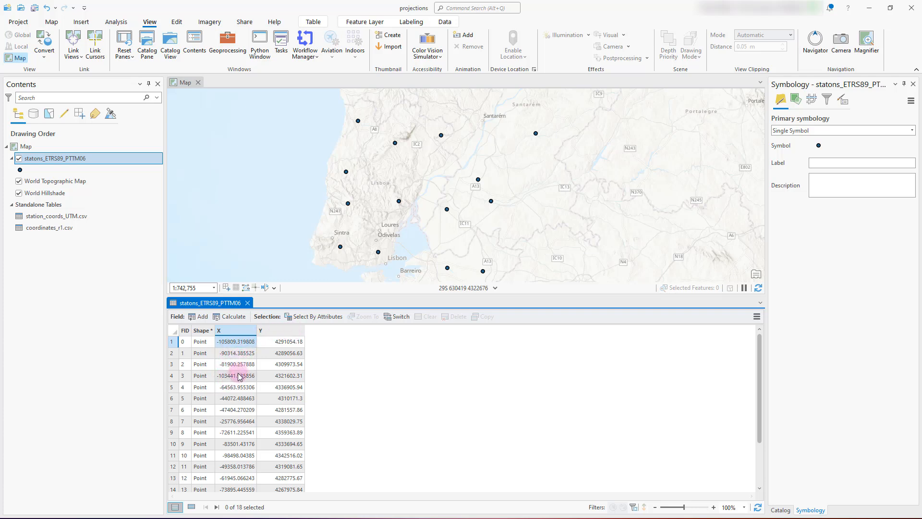
Recalculate the Y field of statons_ETRS89_PTTM06 with Calculate Geometry, using the Point y-coordinate property.
click(282, 335)
right_click(281, 334)
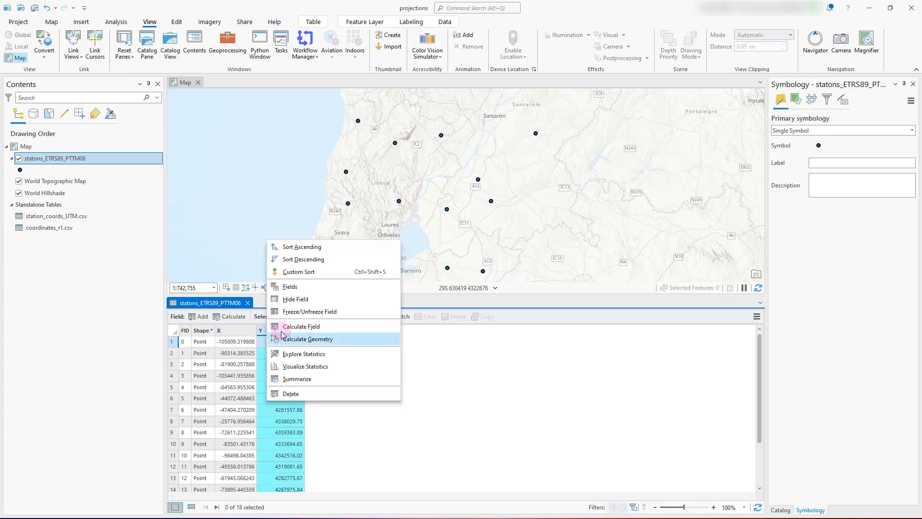
click(321, 339)
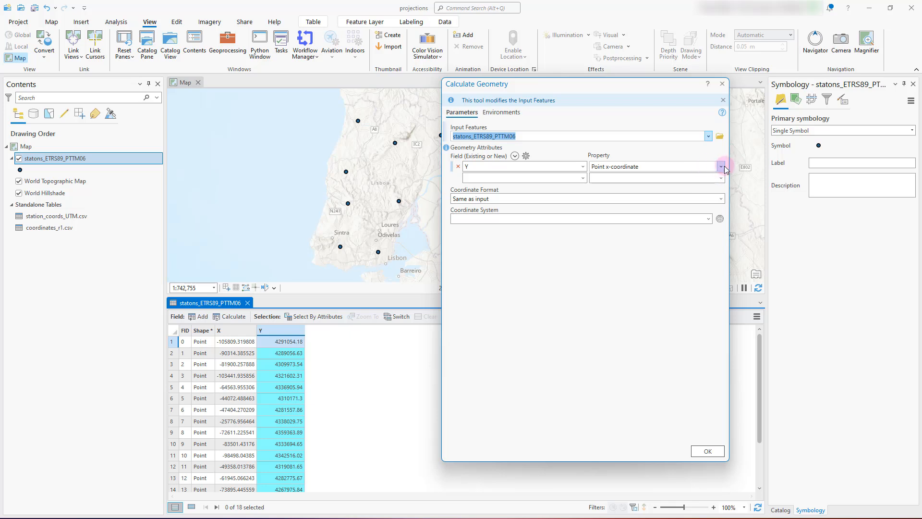
click(720, 166)
click(639, 189)
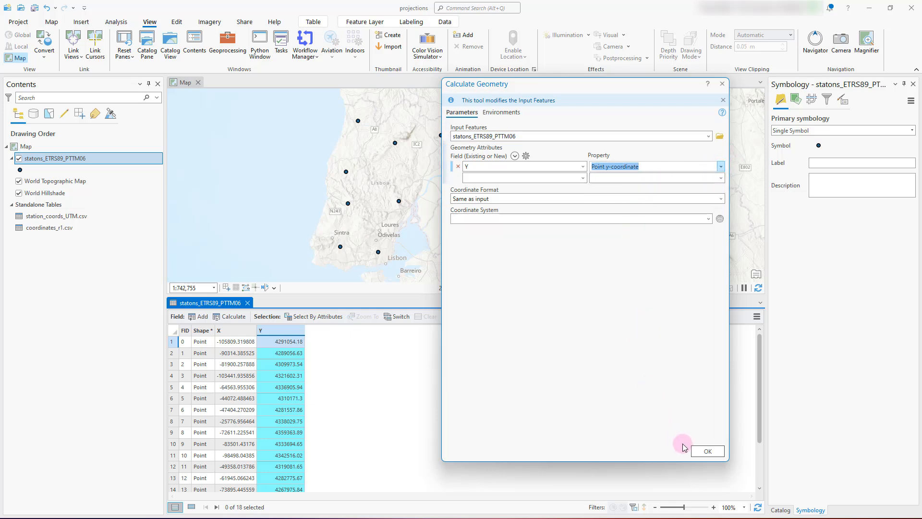
click(705, 450)
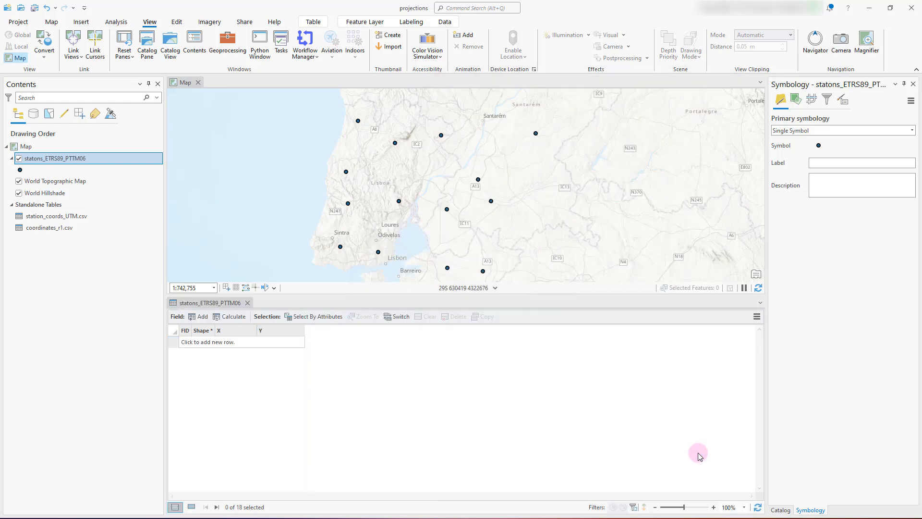
click(292, 341)
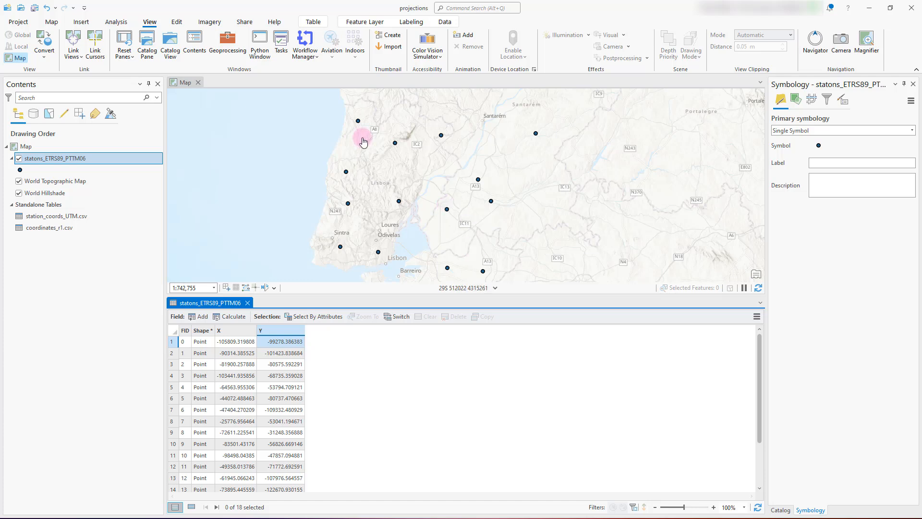
Enlarge the map view above the attribute table and change the map's displayed coordinate units to Meters.
scroll(470, 249, down, 2)
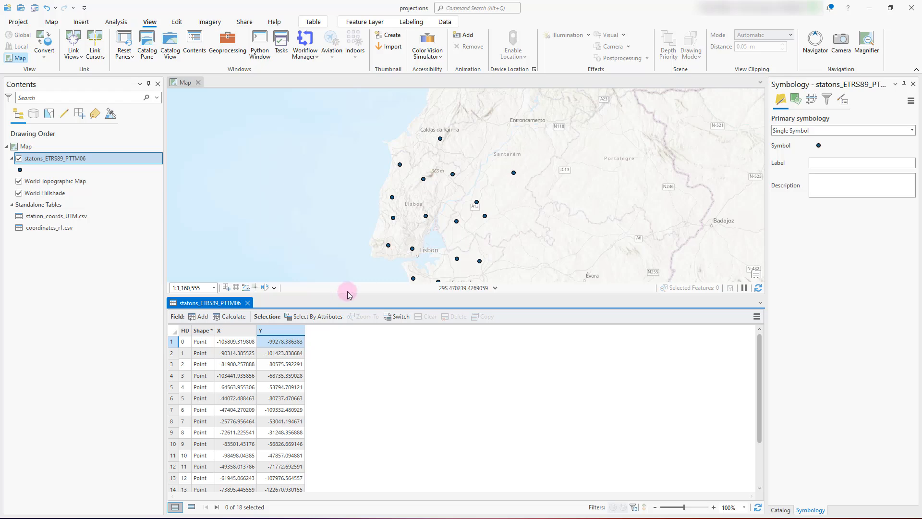
drag(347, 294, 356, 351)
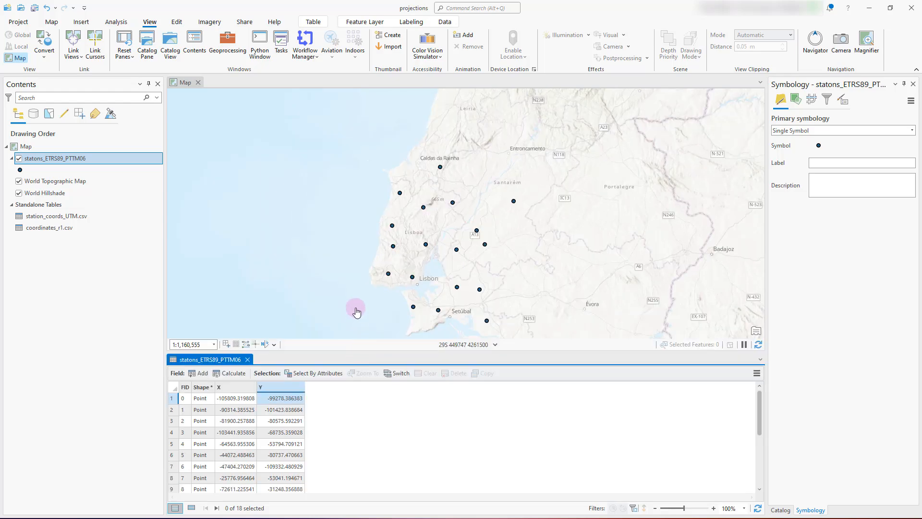
click(496, 345)
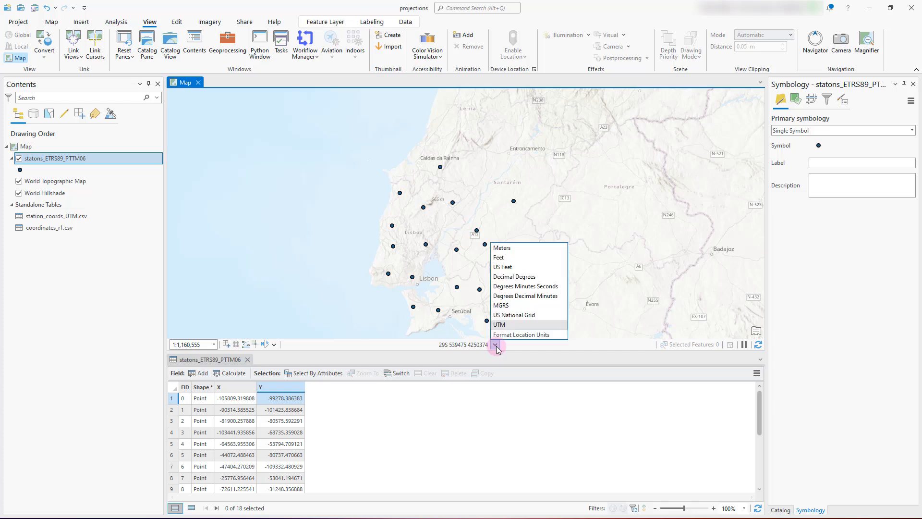
click(509, 249)
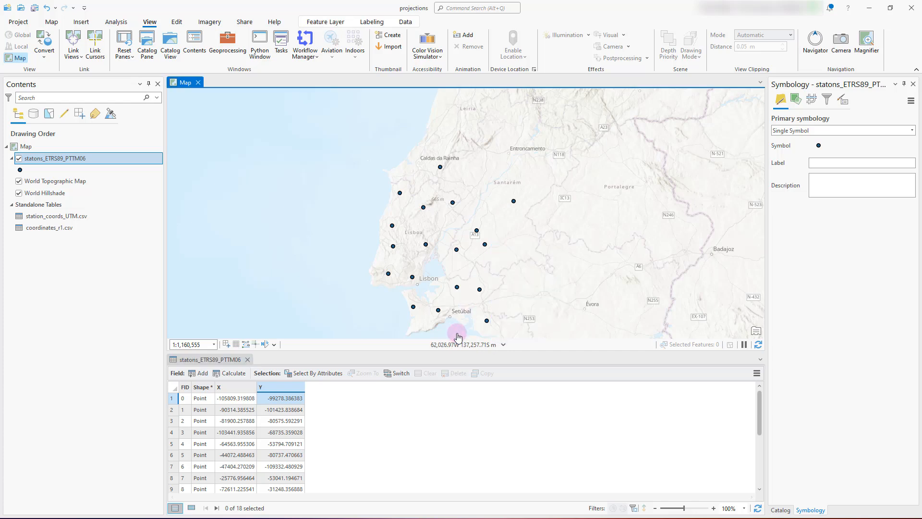
Select the station record with FID 0 in the attribute table and inspect its point on the map up close.
click(173, 399)
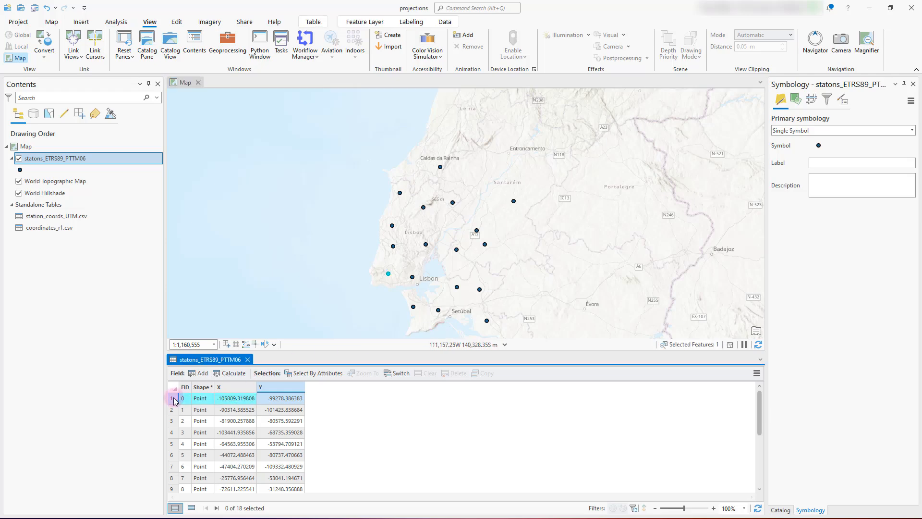
click(173, 399)
scroll(391, 277, up, 4)
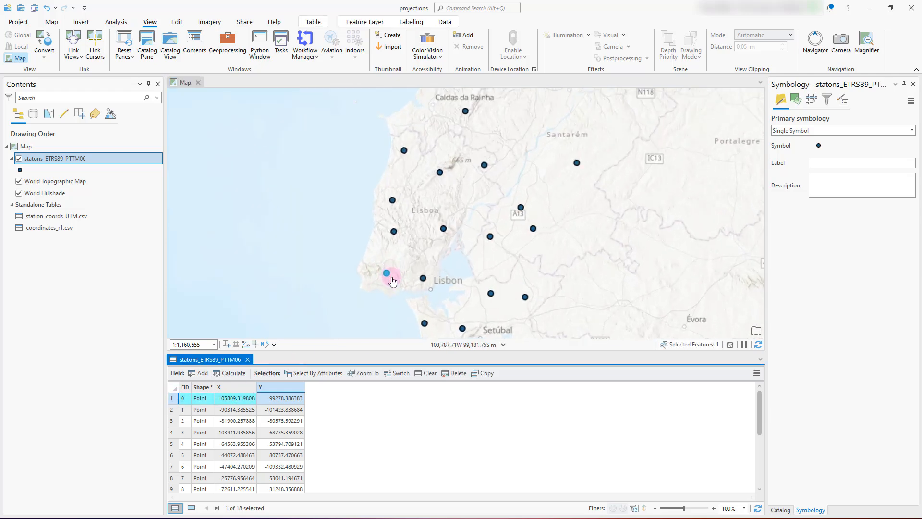